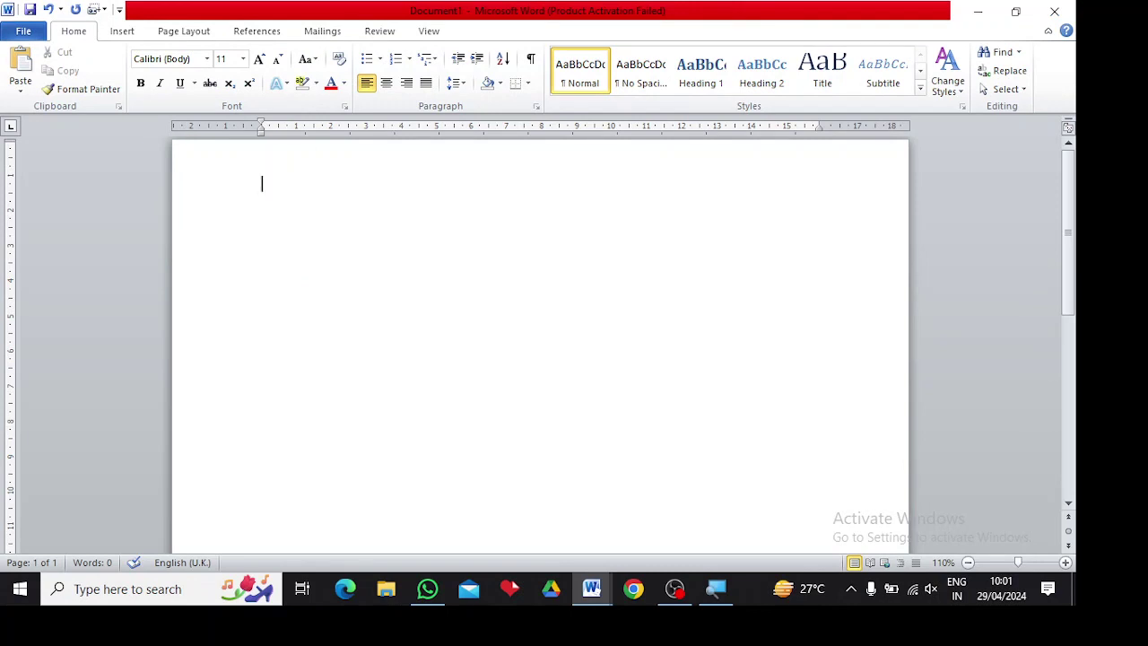
- Fill the blank document with sample paragraphs using =RAND()
text(=RAND())
key(Return)
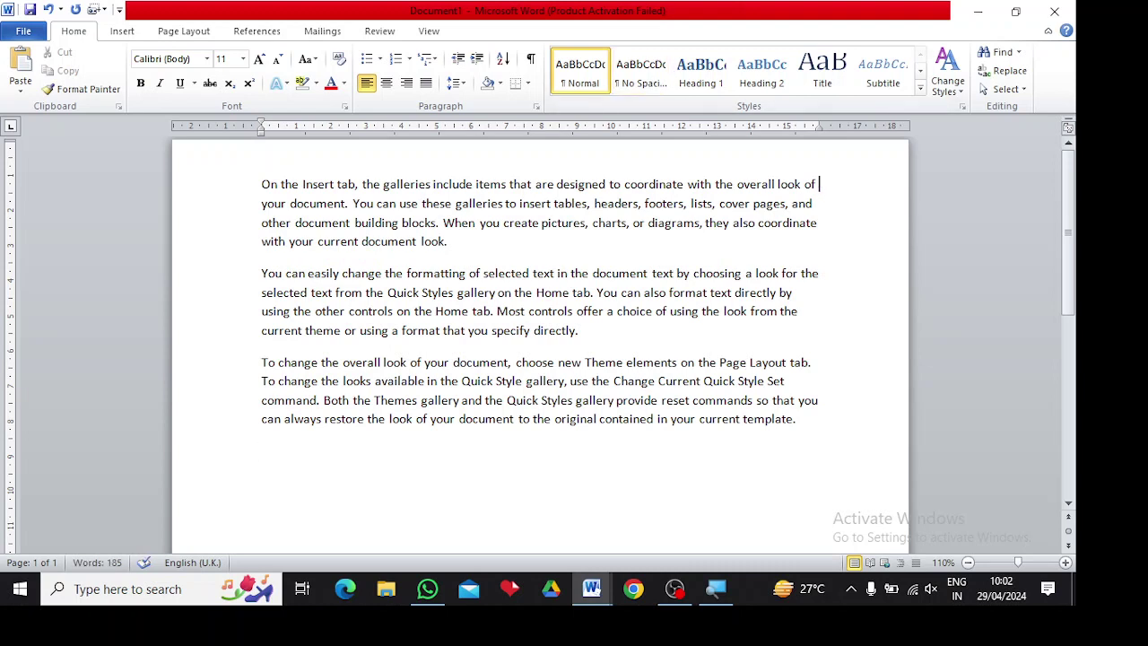
- Select the first line of the sample text and enlarge its font incrementally with Grow Font past 26 pt
drag(818, 184, 261, 184)
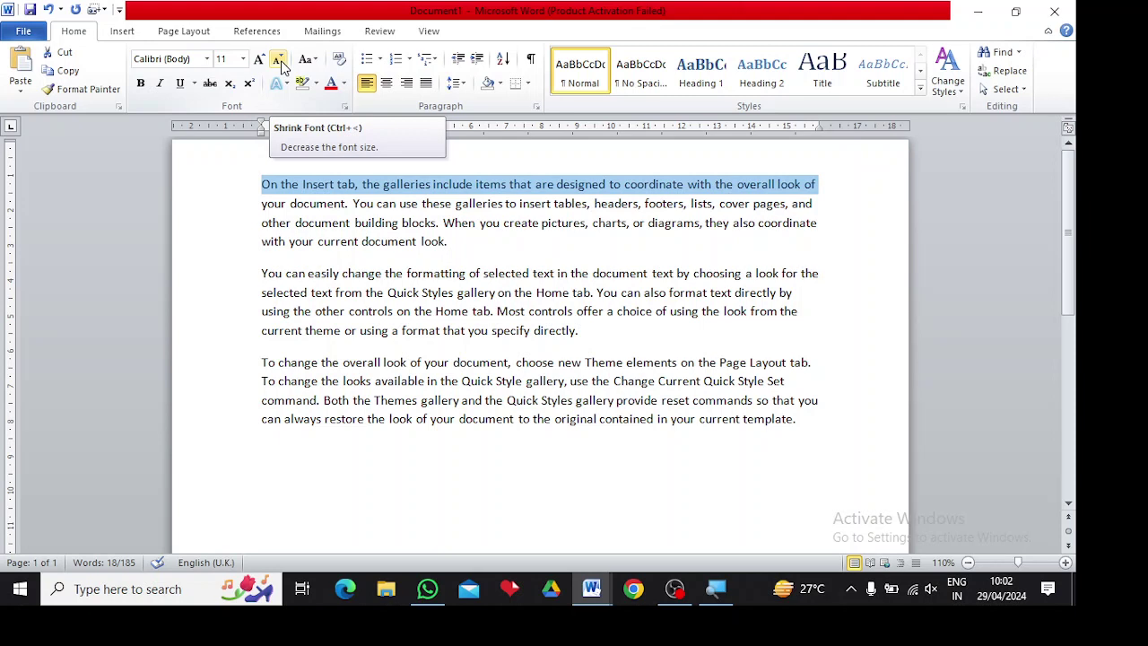
click(259, 61)
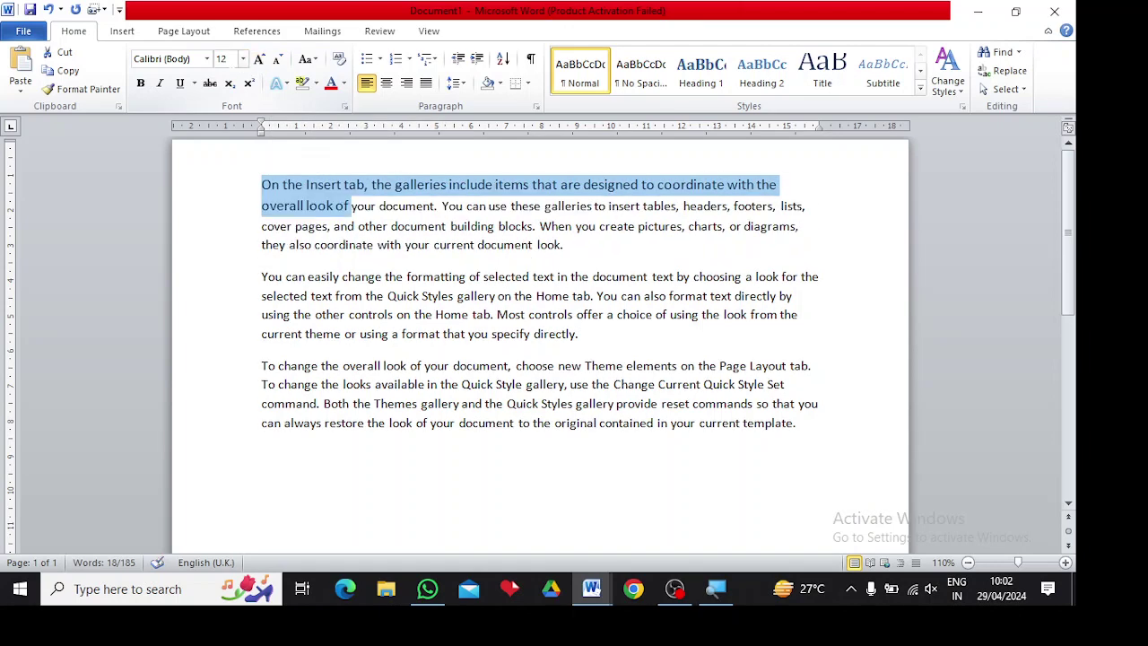
click(260, 63)
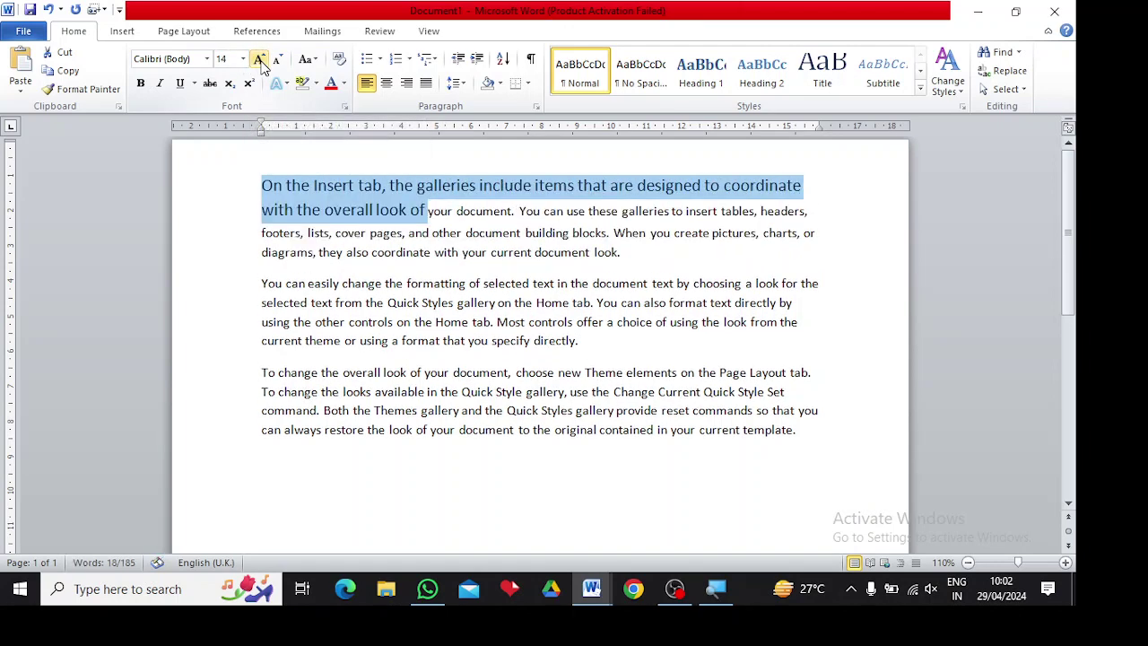
click(260, 63)
click(260, 63)
click(260, 62)
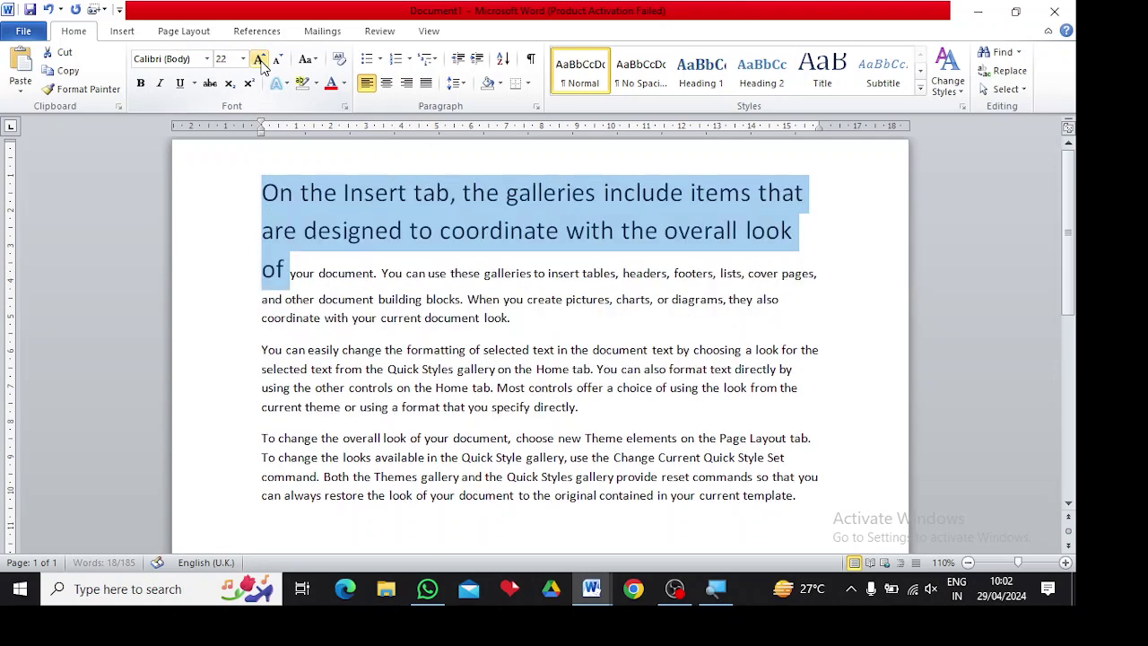
click(260, 63)
click(260, 63)
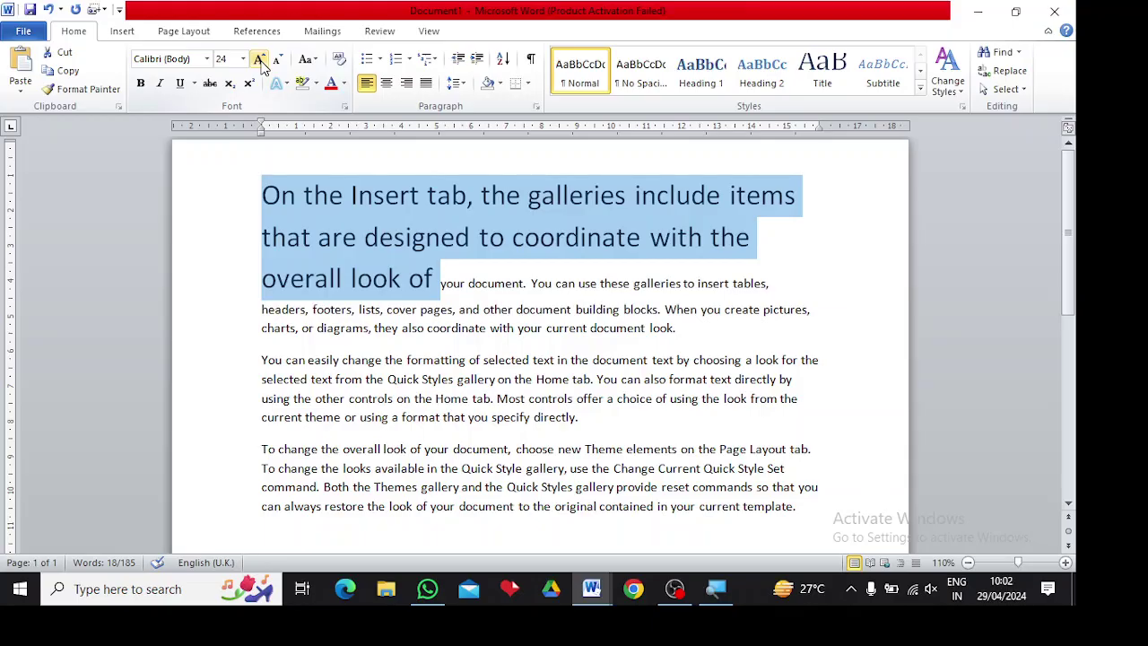
click(260, 60)
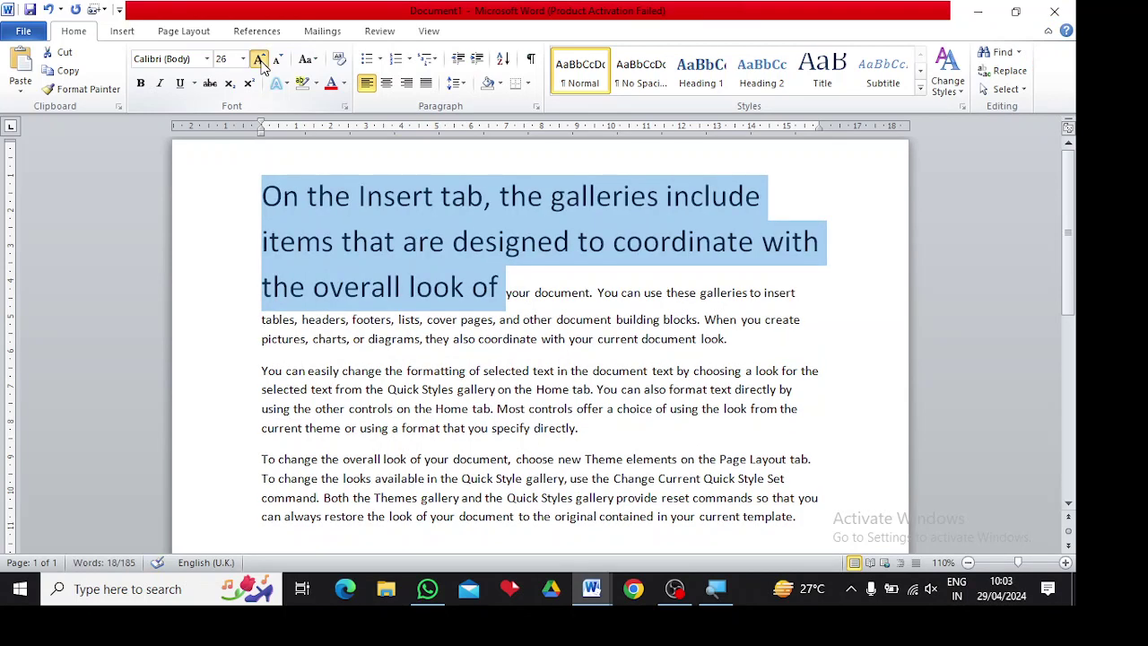
click(260, 60)
click(260, 60)
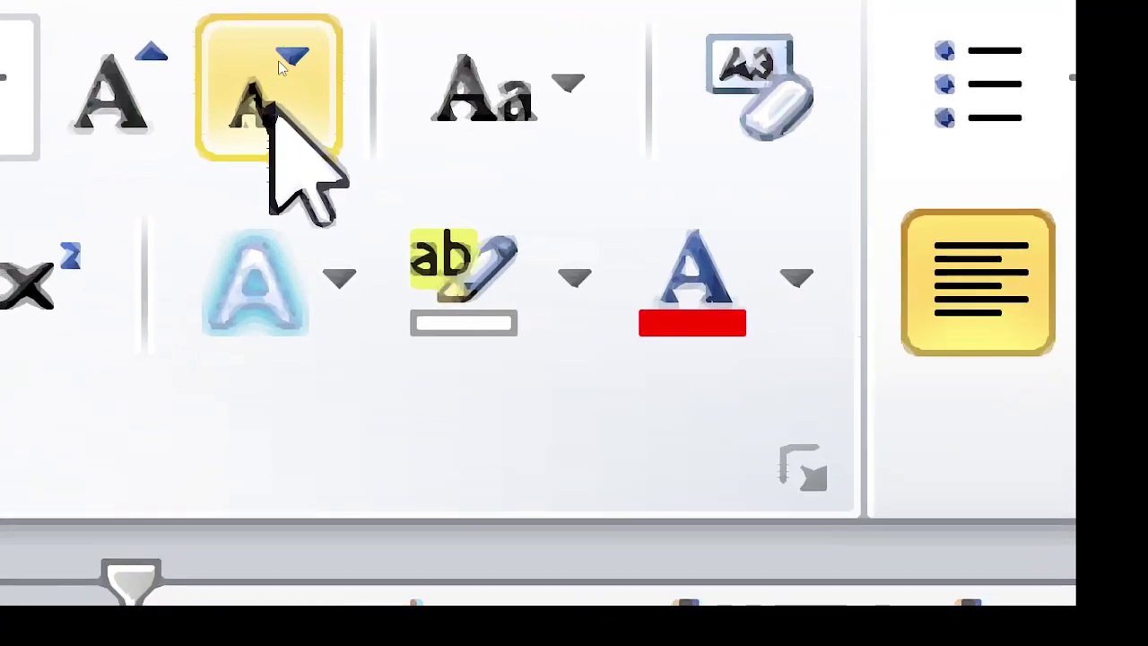
- Reduce the selected first line's font size incrementally with Shrink Font down past 11 pt
click(278, 60)
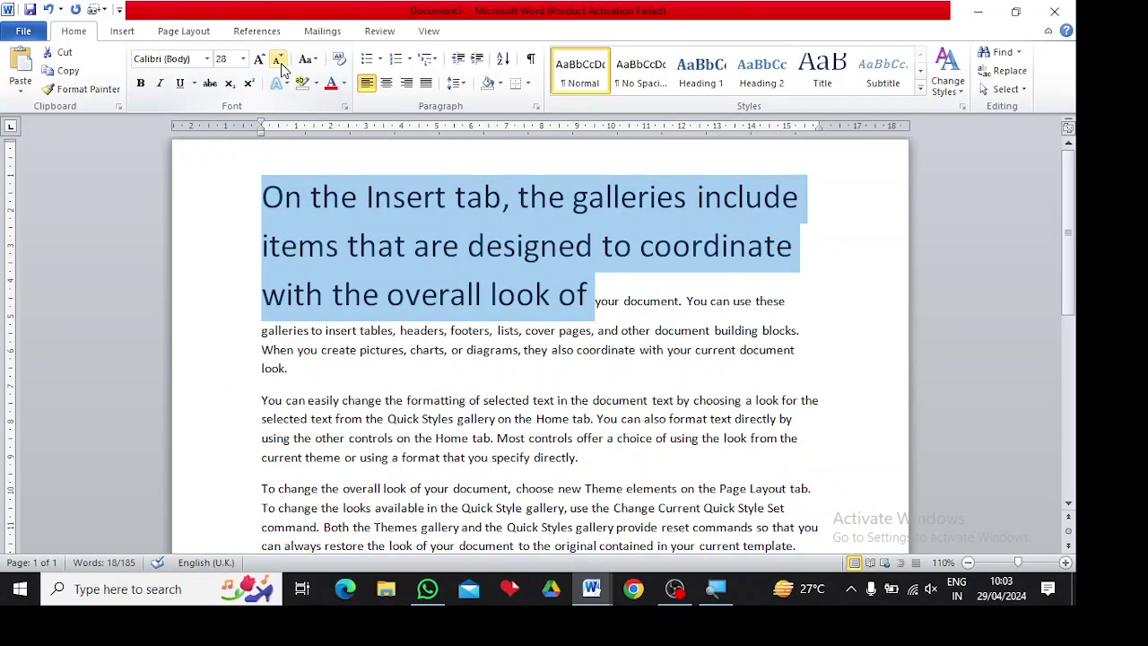
click(281, 62)
click(281, 63)
click(281, 62)
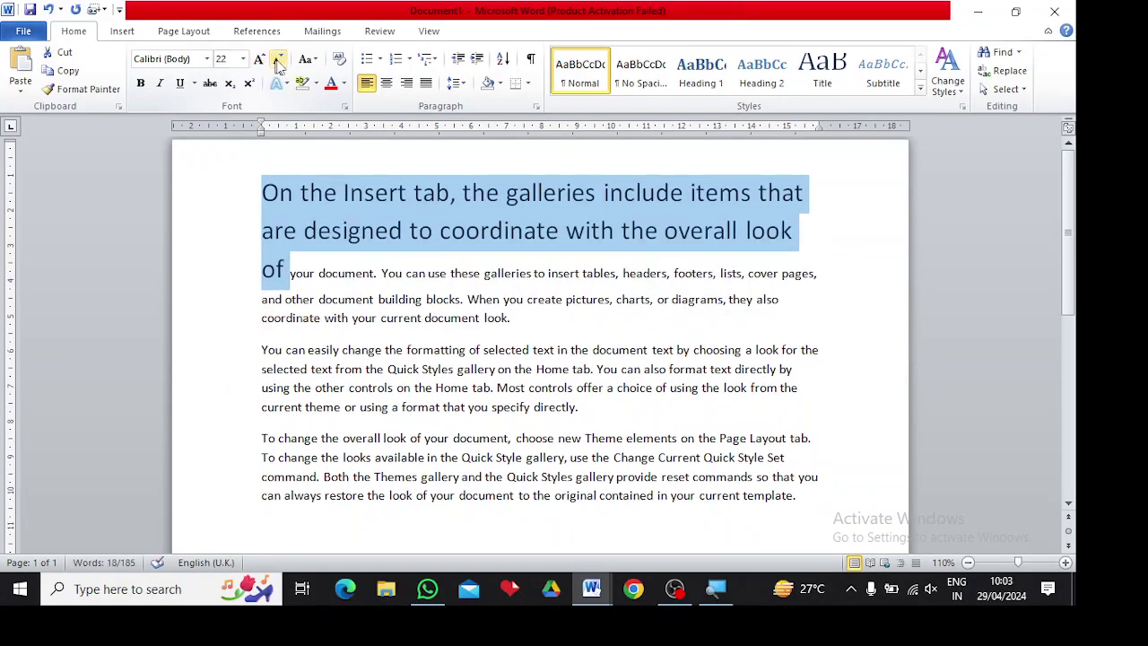
click(280, 63)
click(280, 63)
click(280, 63)
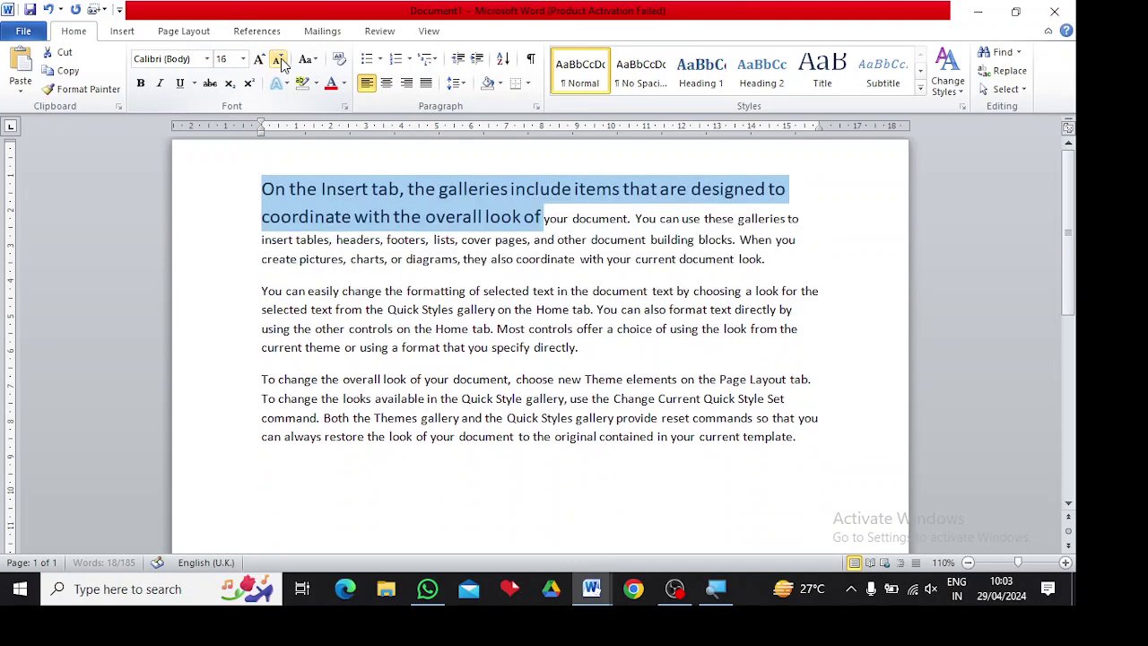
click(280, 63)
click(280, 62)
click(280, 63)
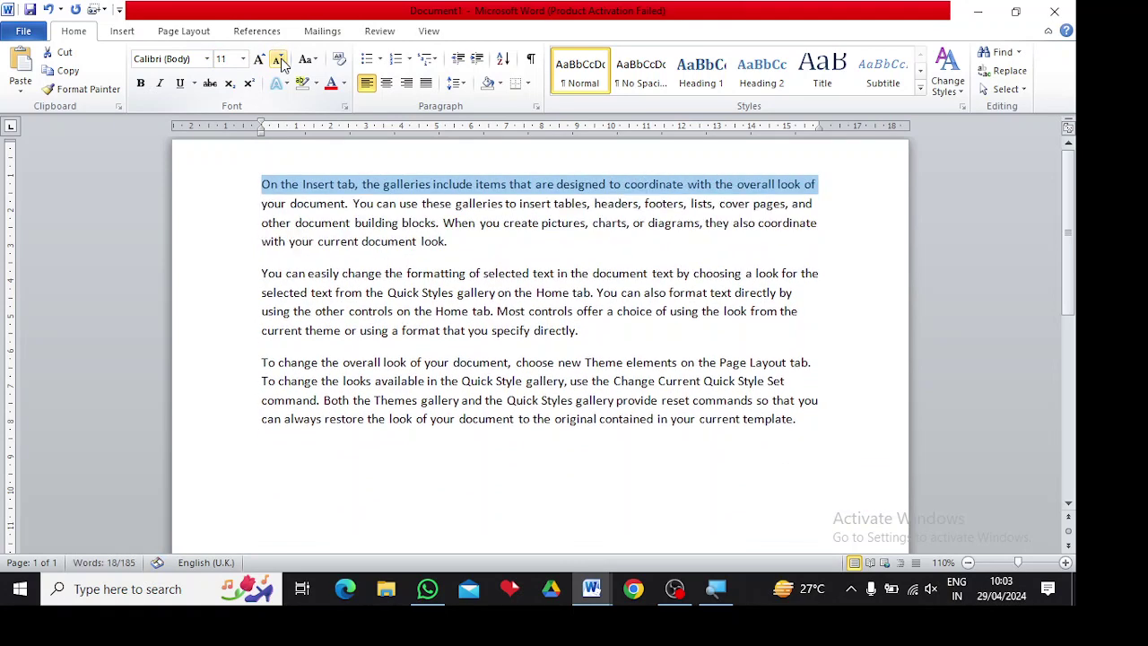
click(280, 63)
- Enlarge the selected first line's text again with Grow Font up to 26 pt
click(261, 61)
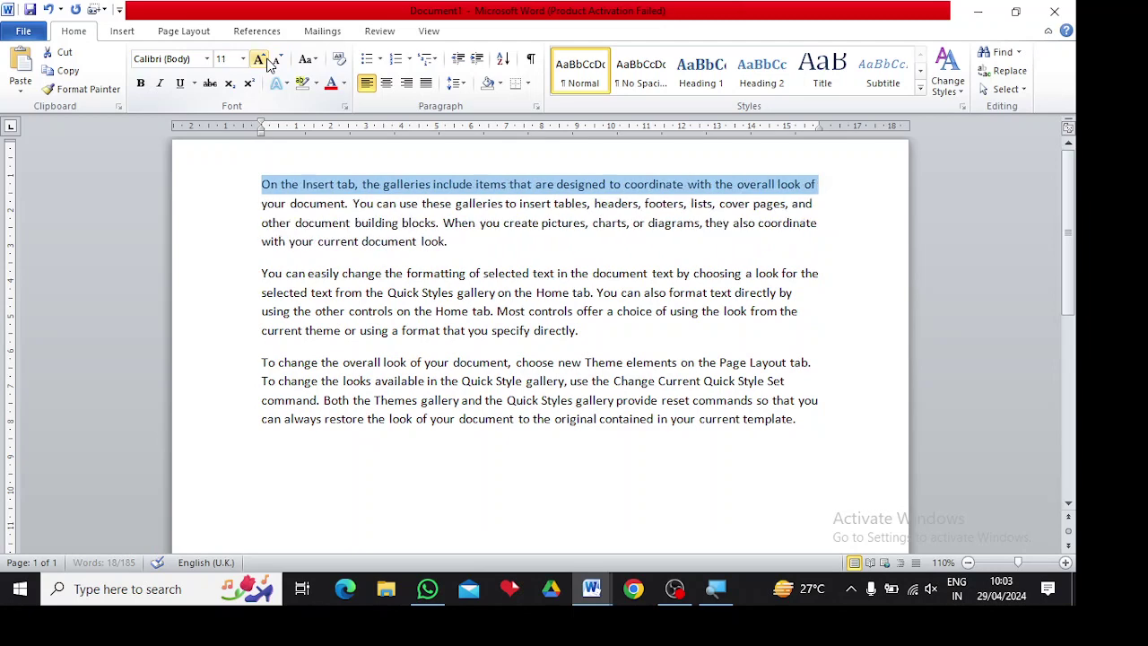
click(260, 60)
click(261, 60)
click(260, 60)
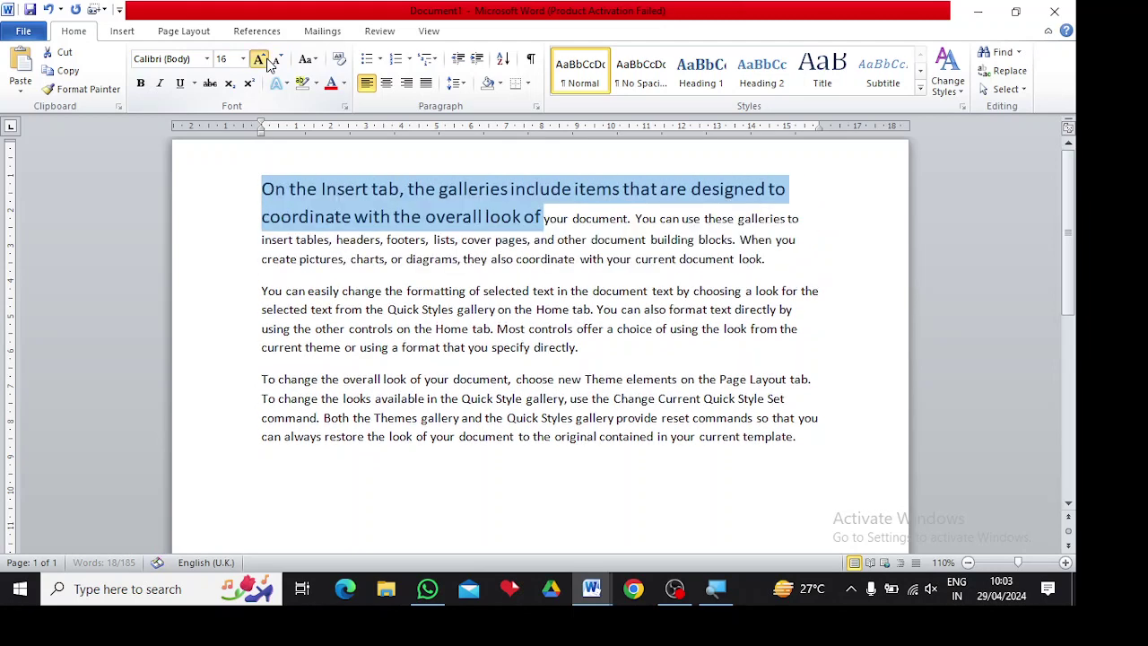
click(260, 60)
click(260, 60)
click(260, 60)
click(260, 60)
click(260, 60)
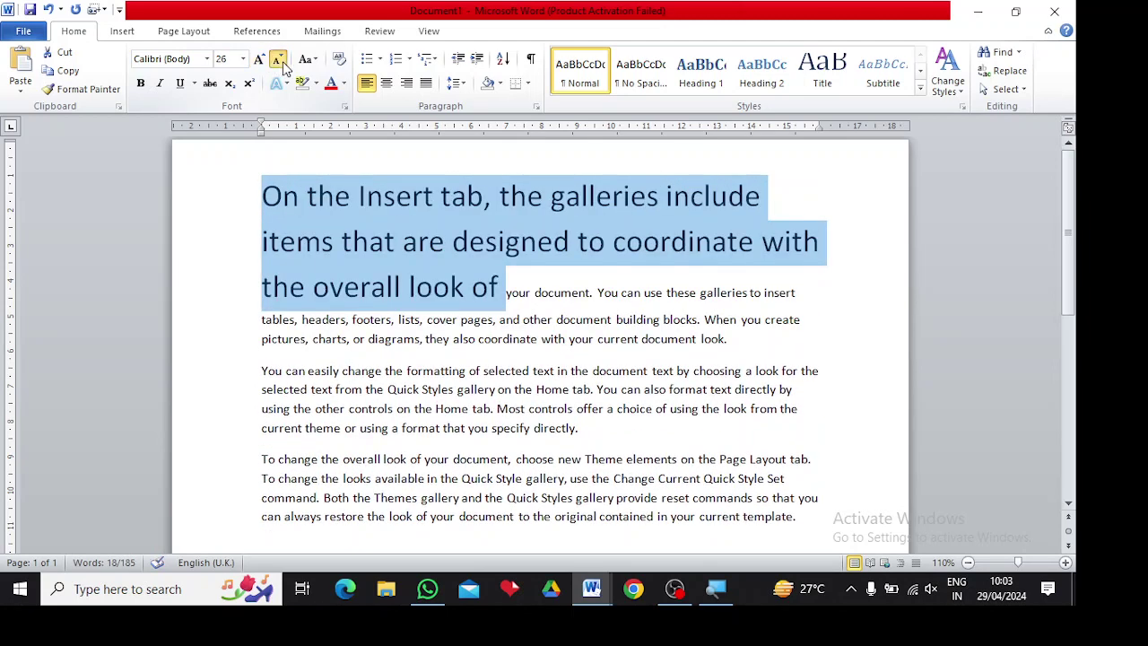
- Reduce the selected text again with Shrink Font down to 12 pt
click(280, 63)
click(280, 63)
click(280, 63)
click(280, 63)
click(279, 63)
click(280, 63)
click(280, 63)
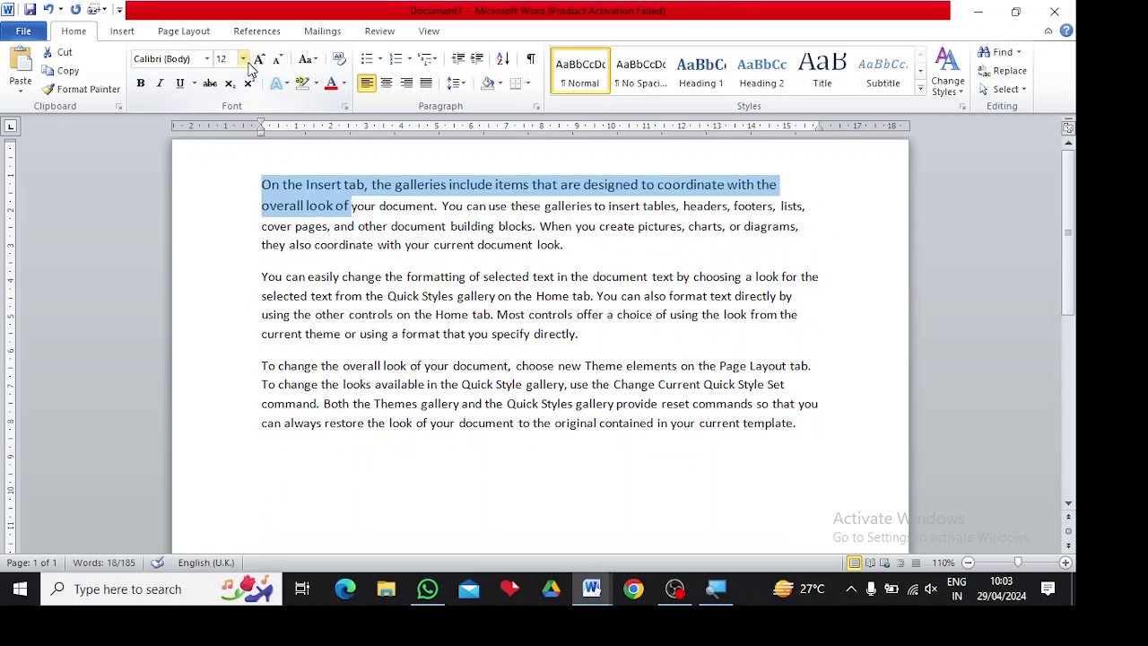
- Set the selected opening text to font size 14 from the preset sizes and clear the selection
click(243, 59)
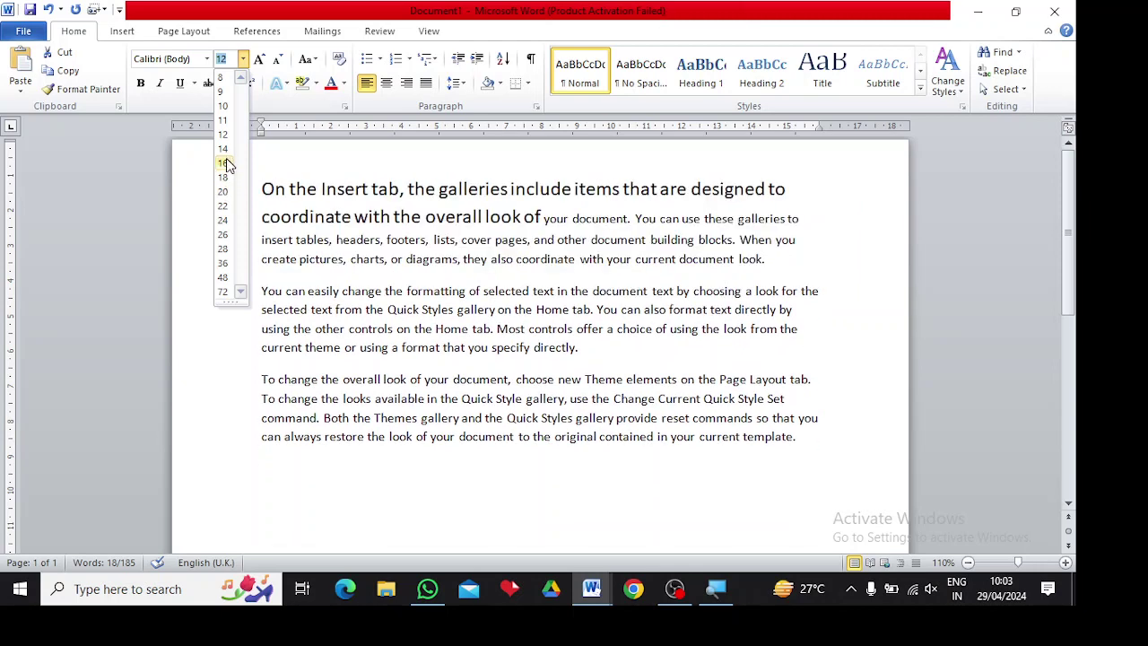
click(224, 150)
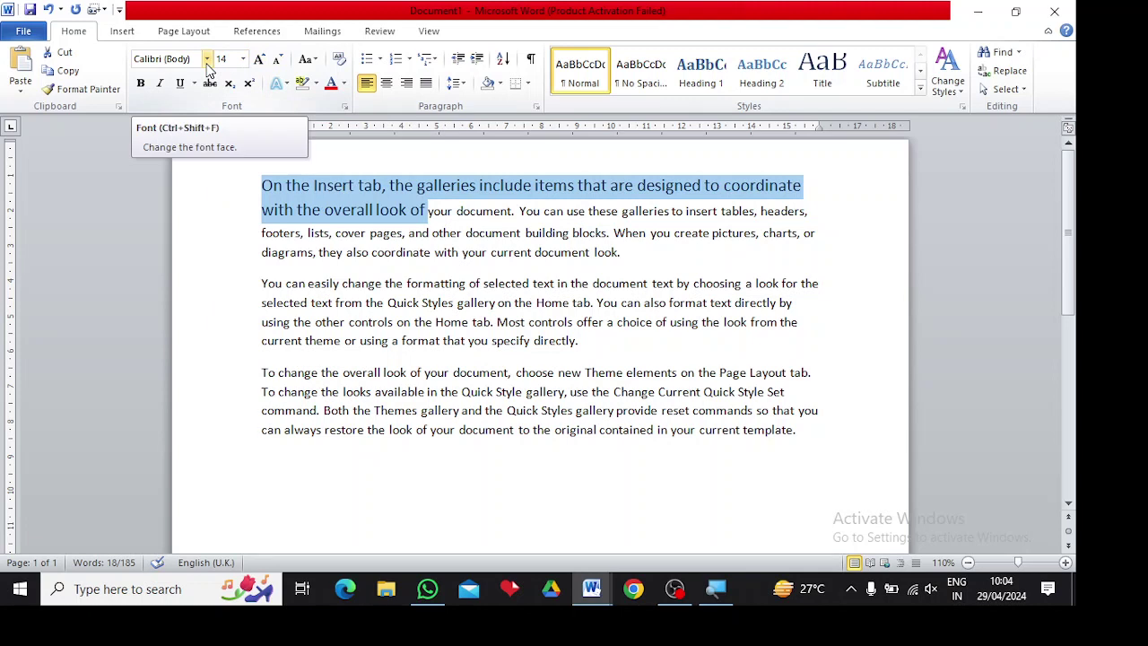
click(451, 232)
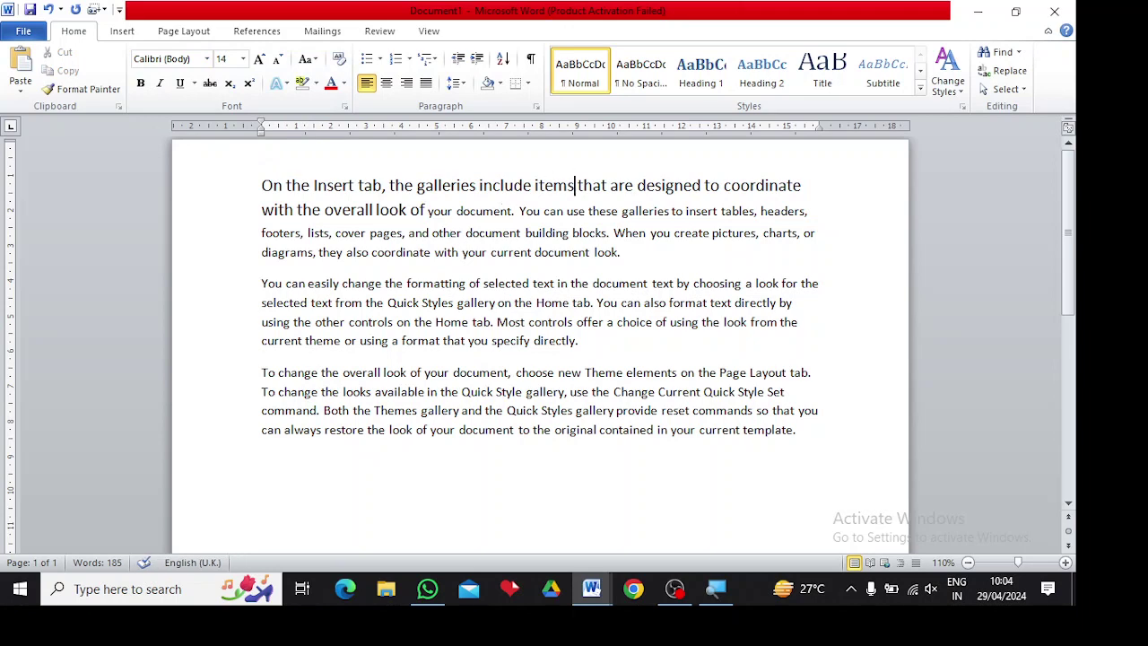
- Break the first paragraph into separate lines after "items", "with the", "your document." and "headers,"
key(Return)
key(Left)
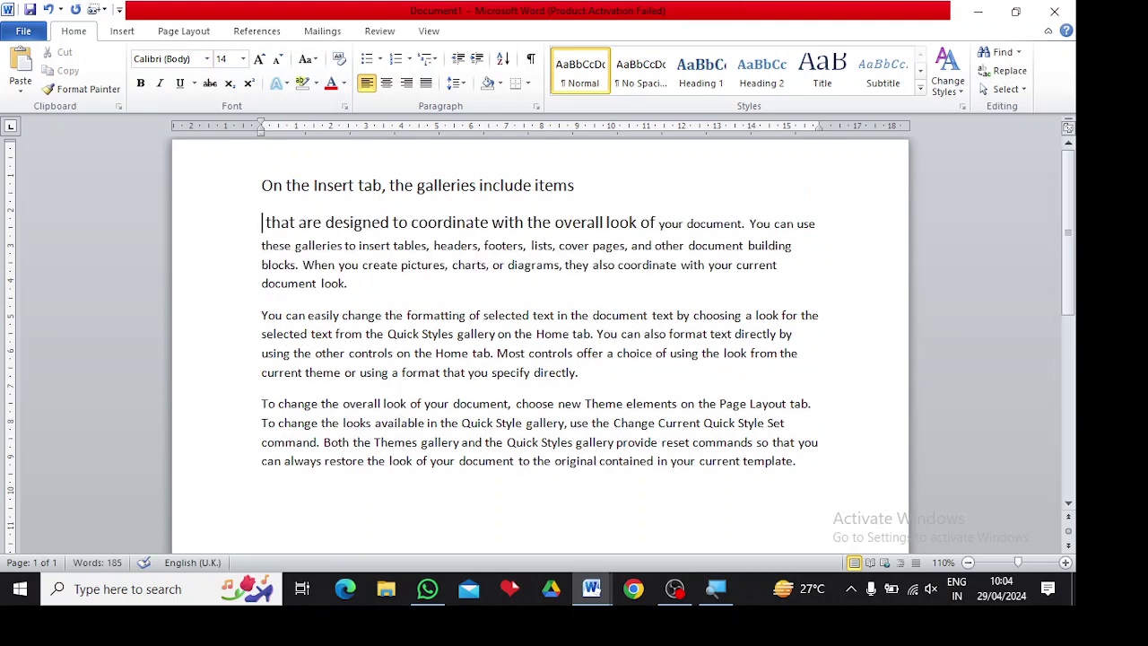
click(556, 223)
key(Return)
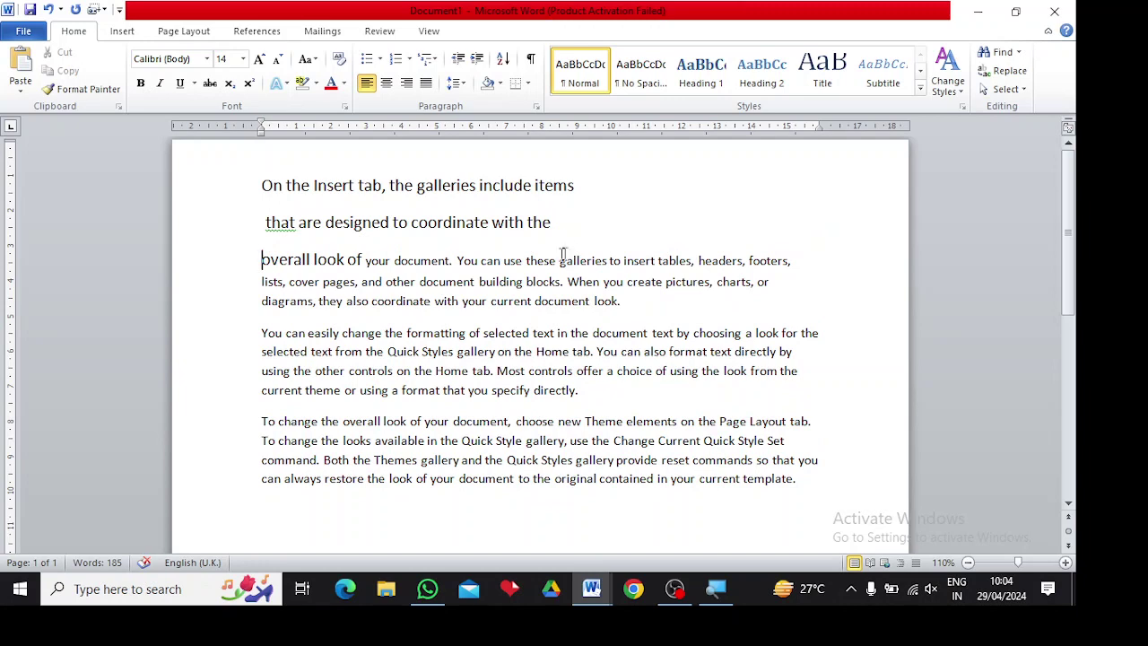
click(455, 260)
key(Return)
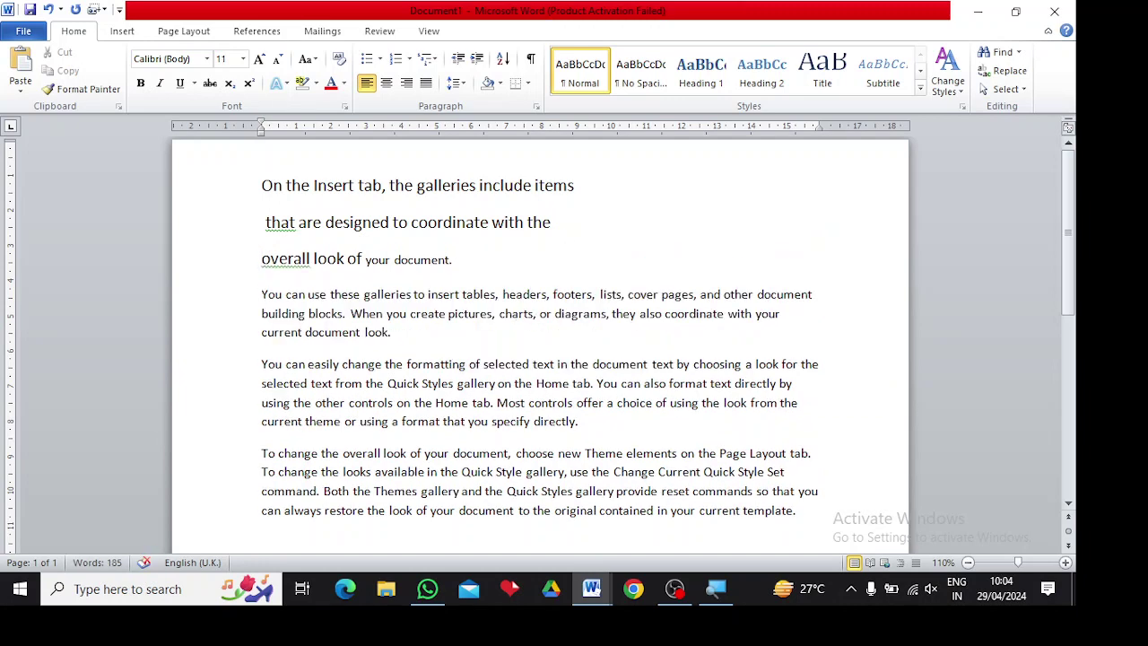
click(551, 294)
key(Return)
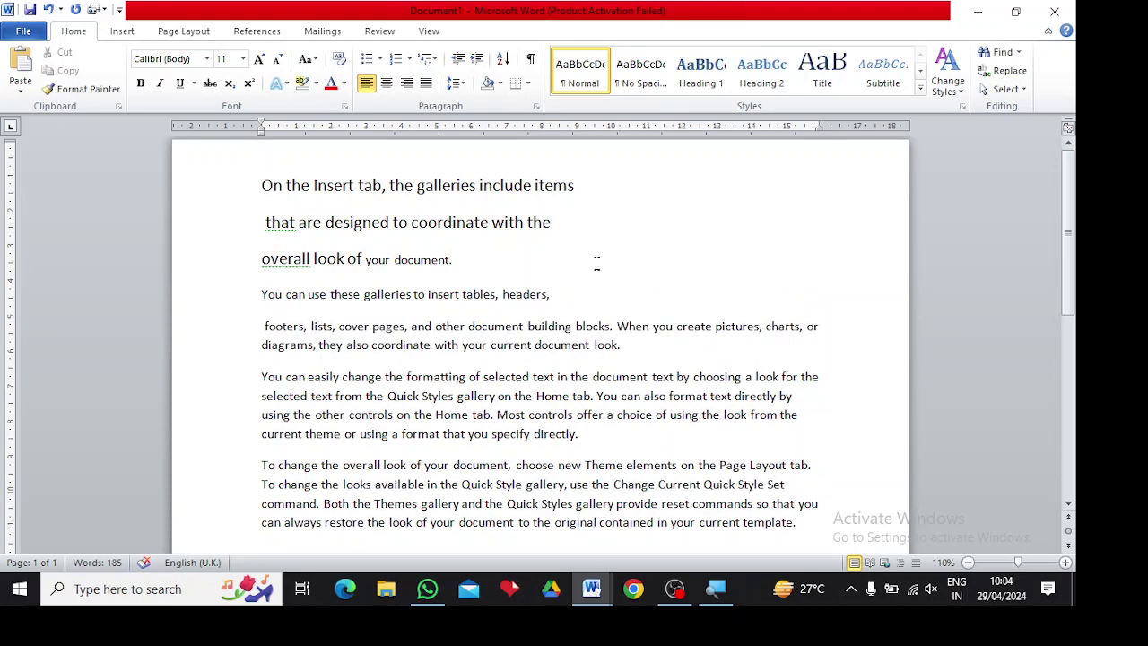
- Change the font of the first line, "On the Insert tab, the galleries include items", to Times New Roman
drag(575, 186, 546, 186)
click(596, 395)
drag(575, 185, 261, 184)
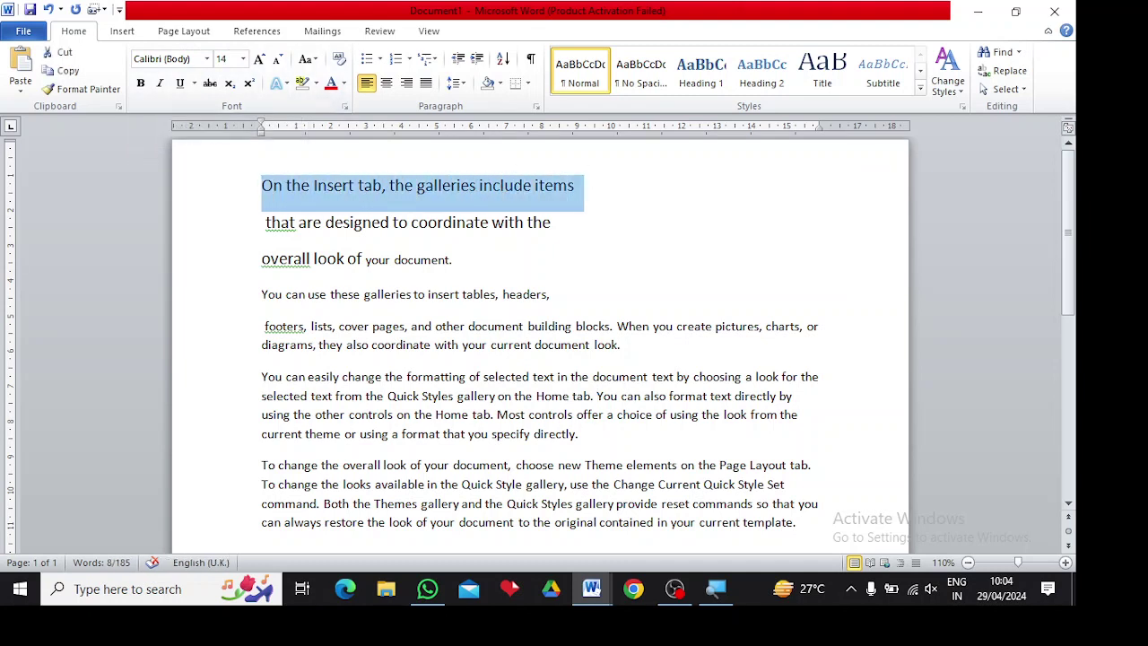
click(207, 59)
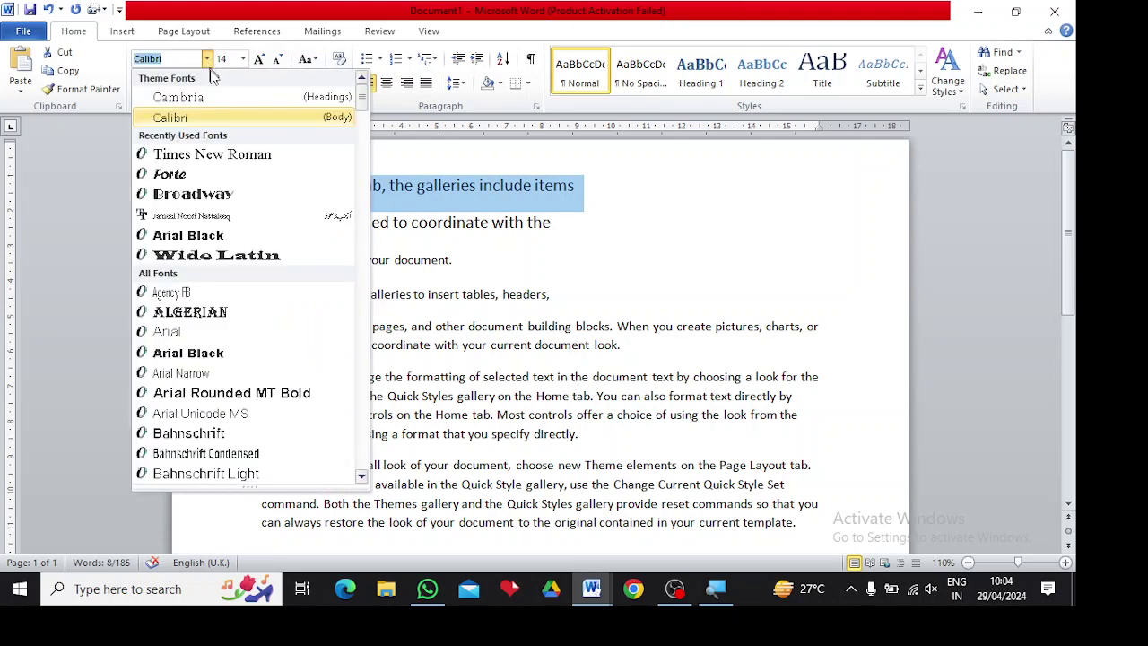
click(244, 154)
- Change the font of the second line, "that are designed to coordinate with the", to Broadway
click(577, 224)
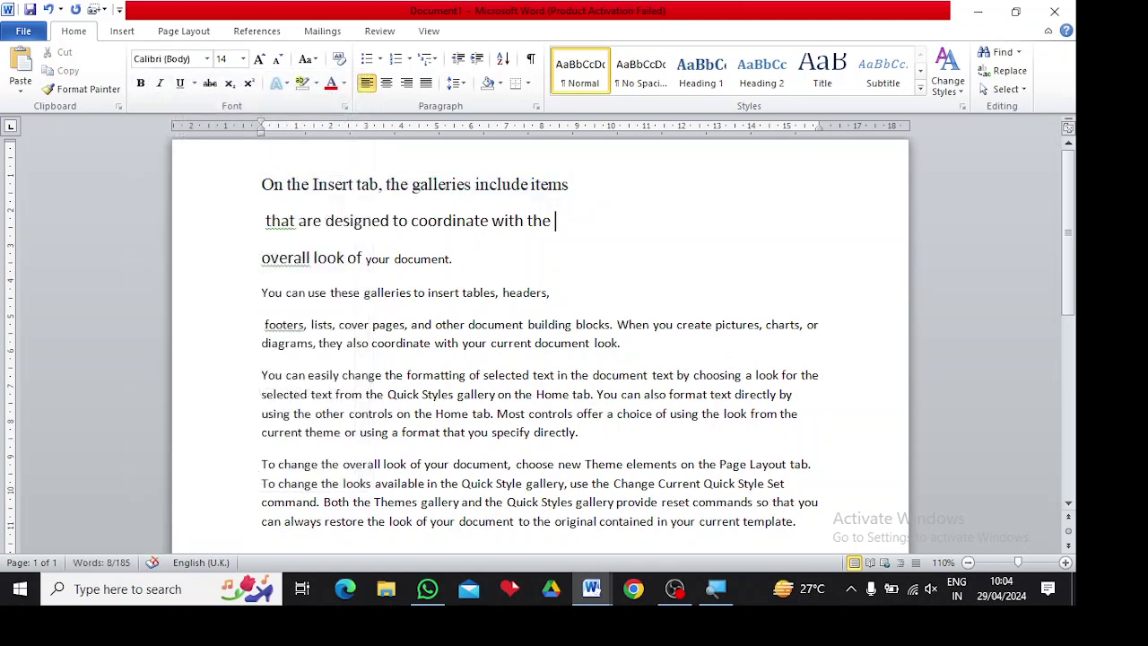
drag(555, 224, 271, 224)
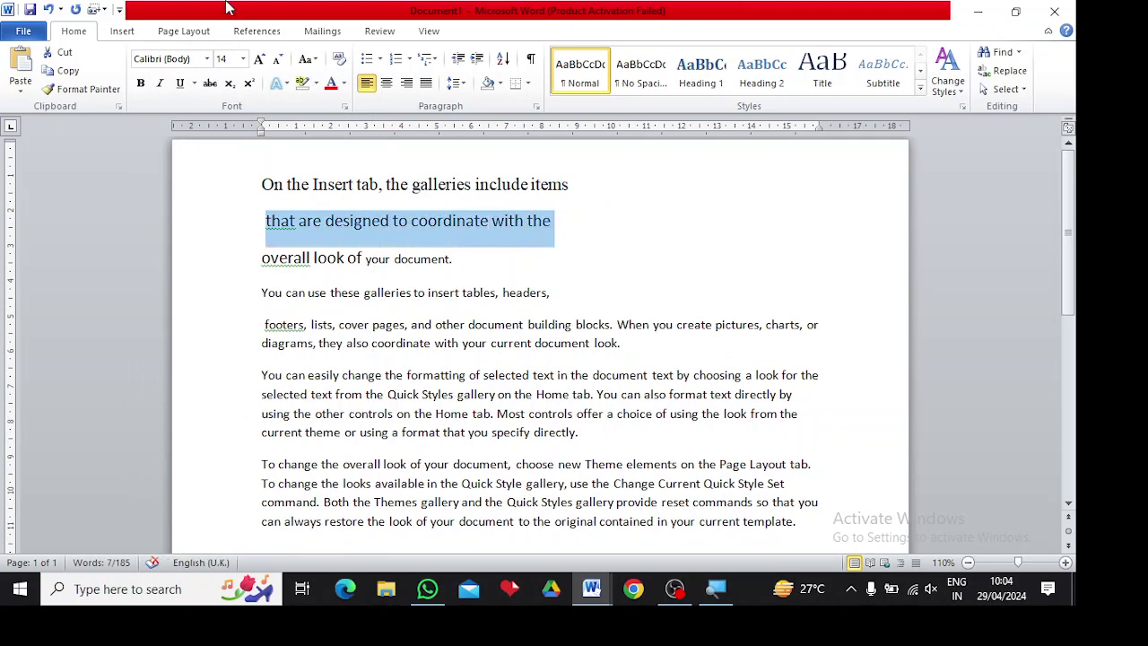
click(208, 59)
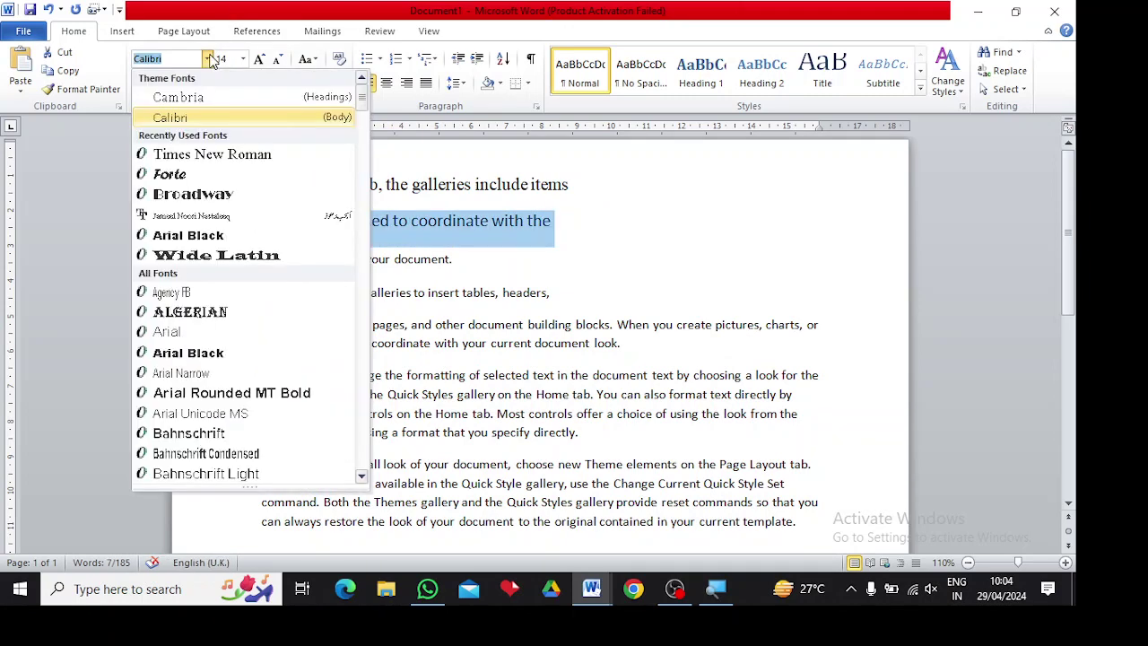
click(248, 199)
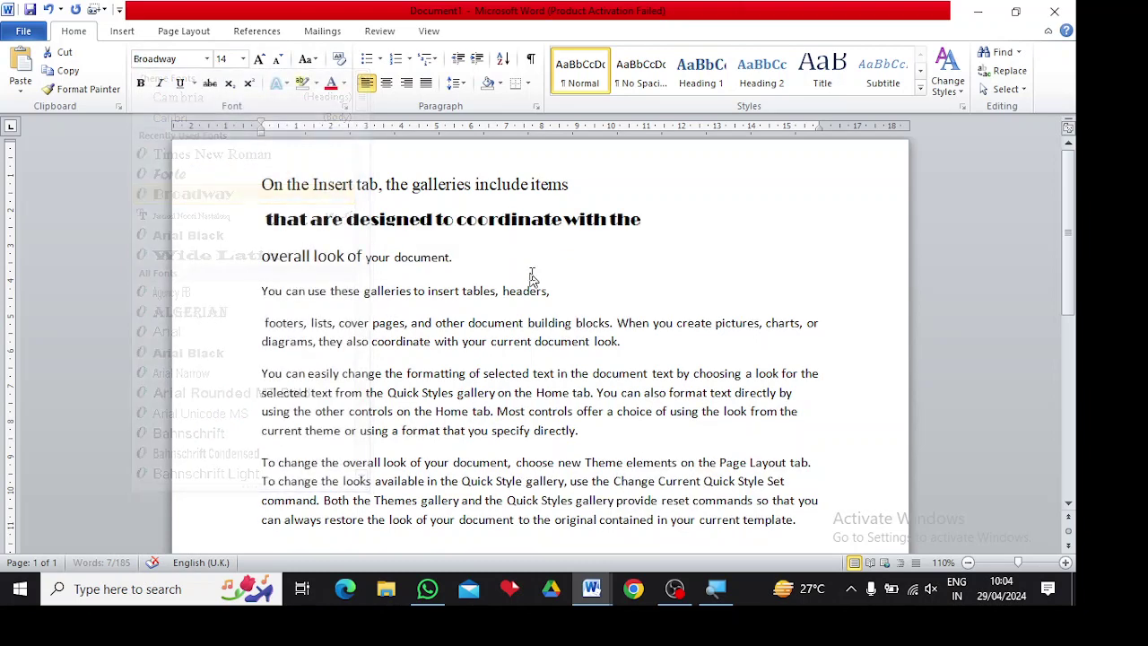
- Change the font of the third line, "overall look of your document.", to Arial Black
click(502, 264)
drag(459, 258, 261, 260)
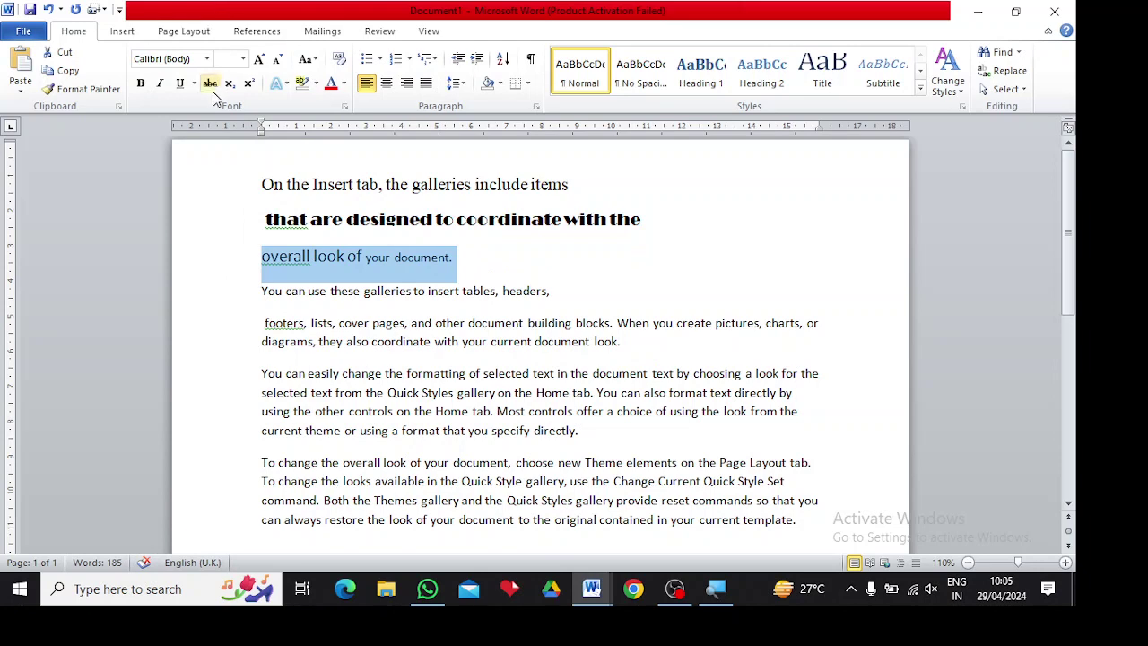
click(207, 59)
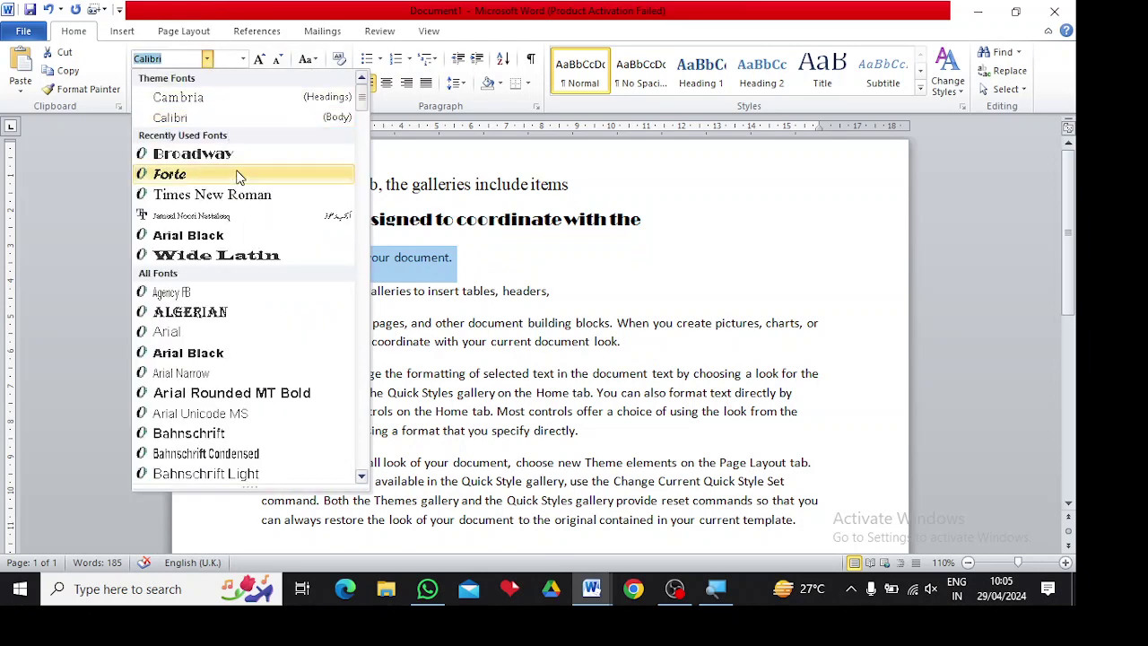
click(243, 243)
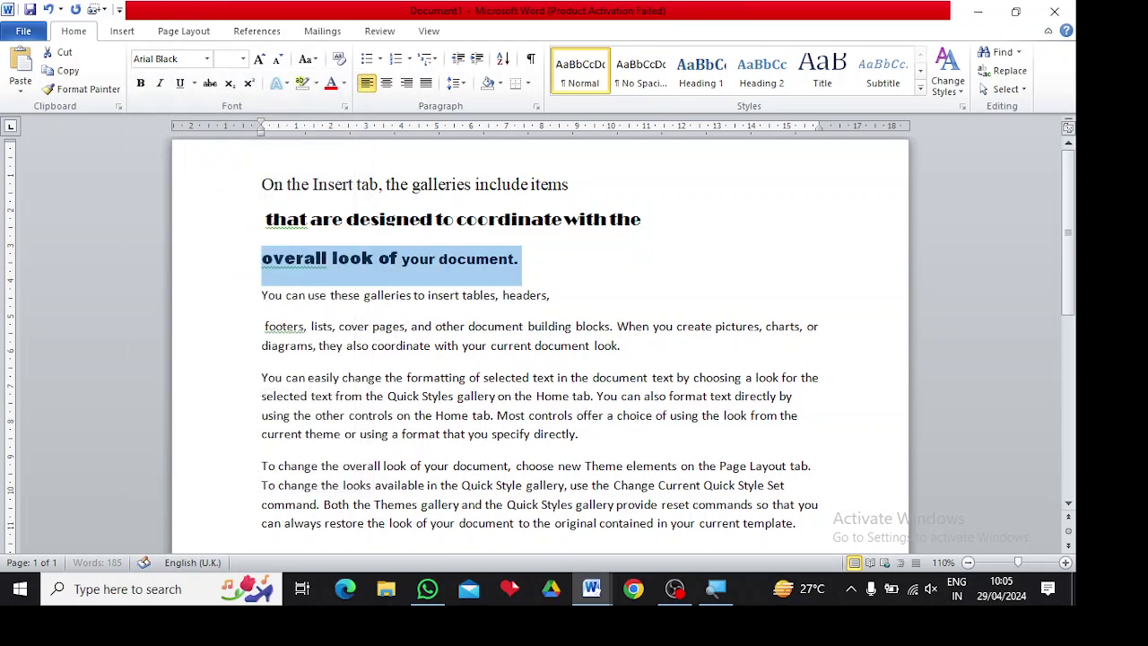
- Change the font of the fourth line, "You can use these galleries to insert tables, headers,", to Forte
click(574, 299)
drag(574, 300, 267, 295)
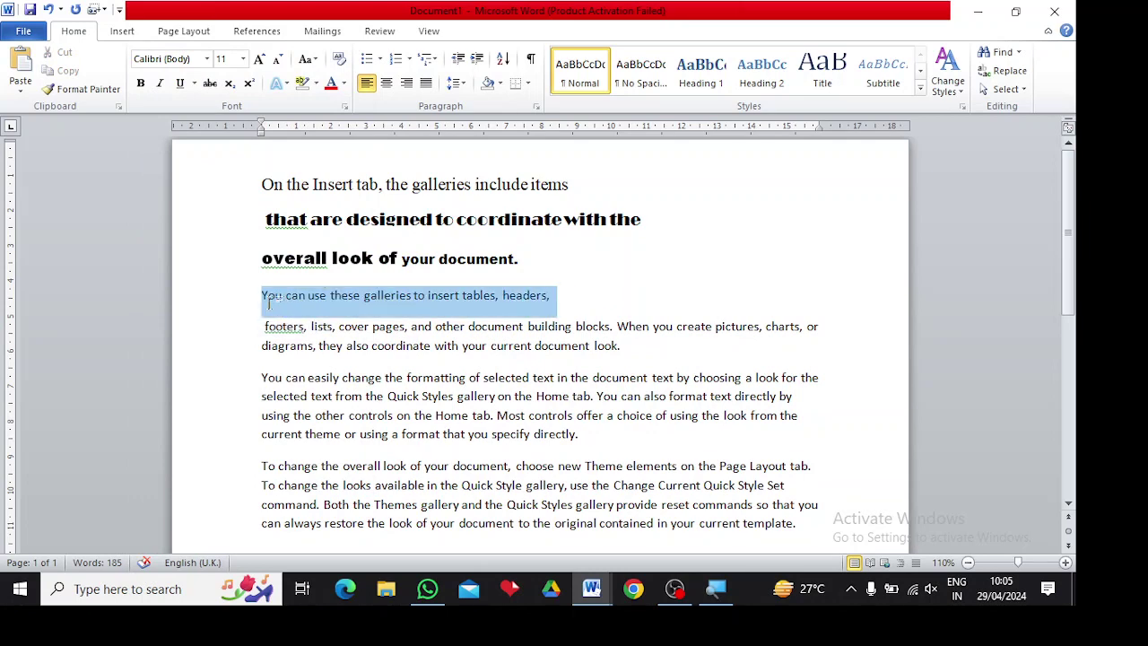
click(207, 60)
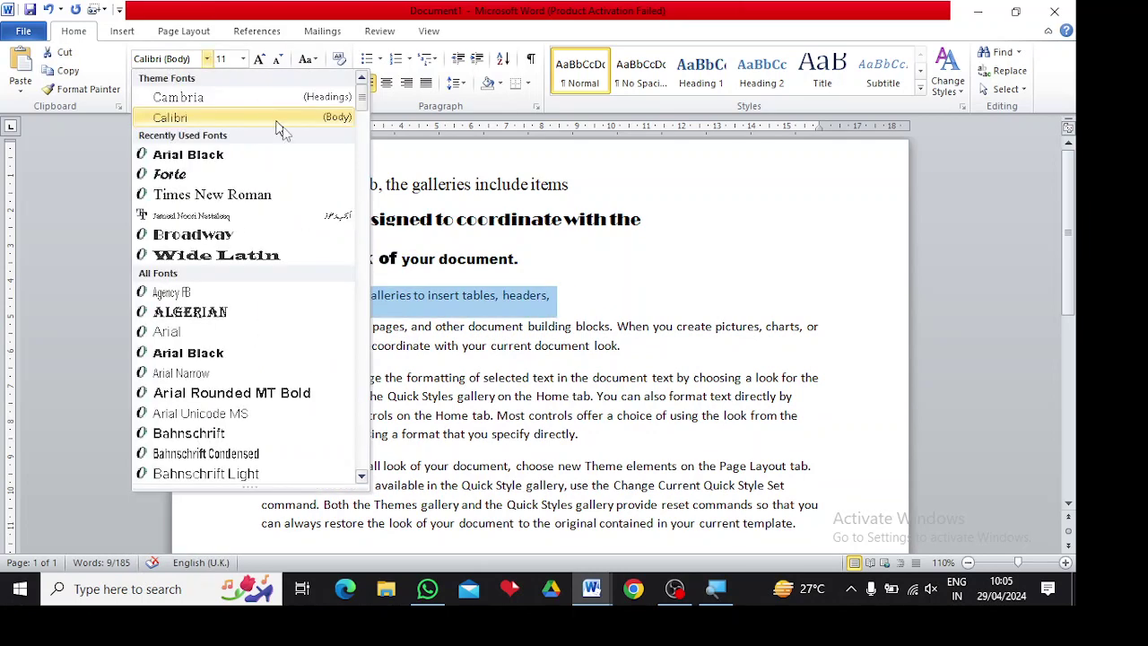
click(363, 260)
click(363, 260)
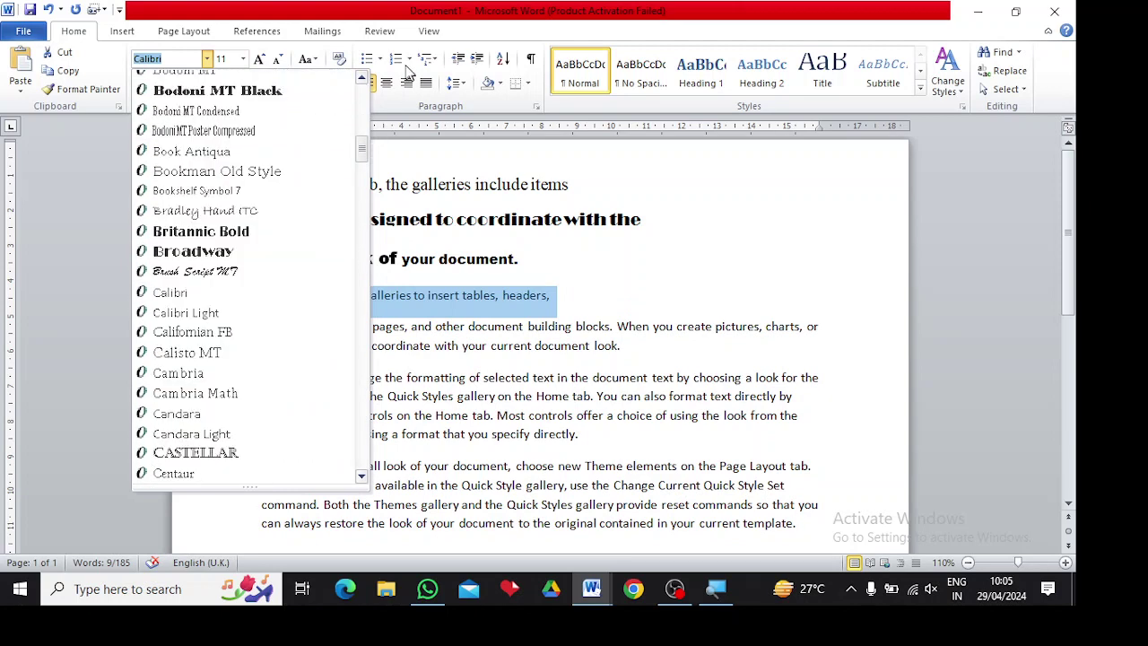
click(365, 95)
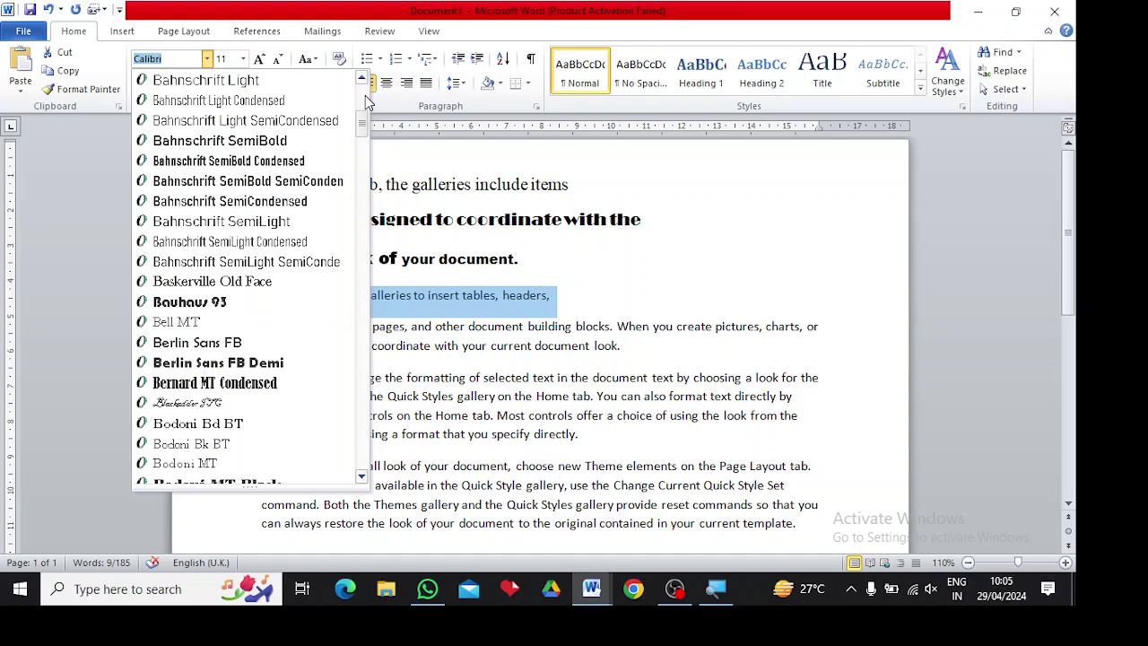
click(365, 96)
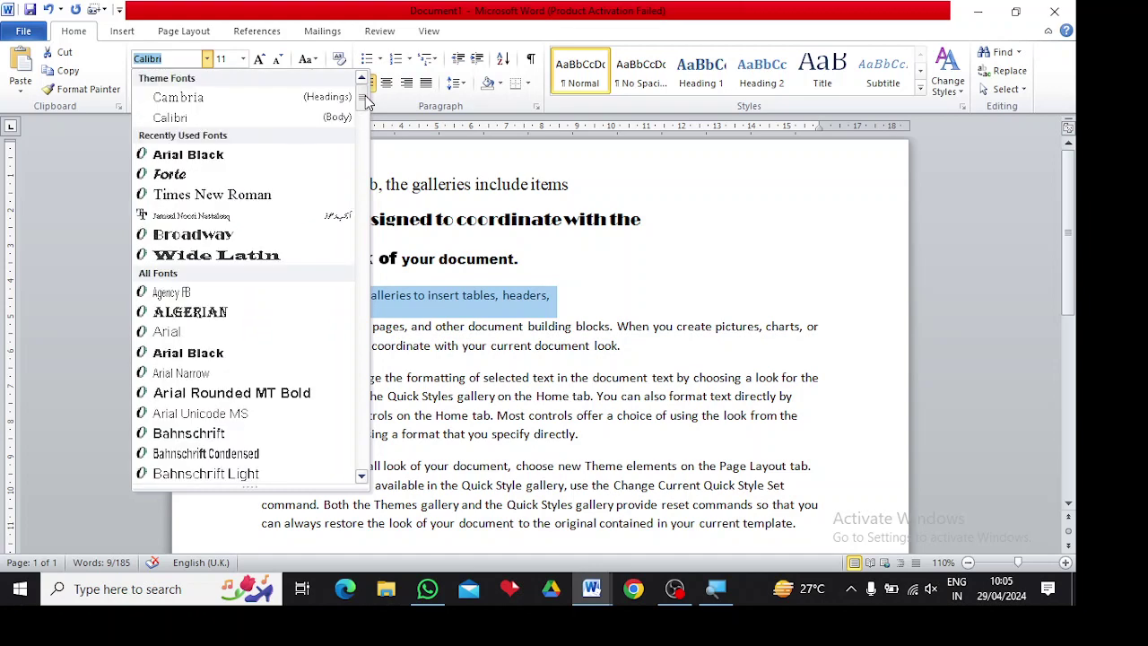
click(275, 174)
click(408, 184)
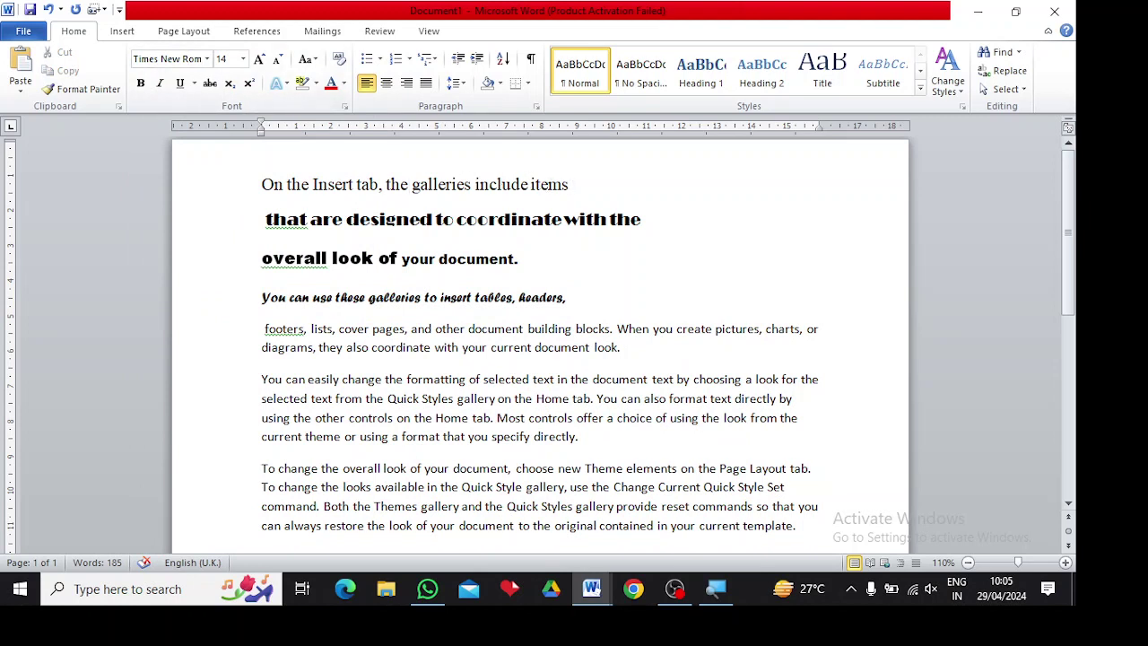
key(End)
click(207, 58)
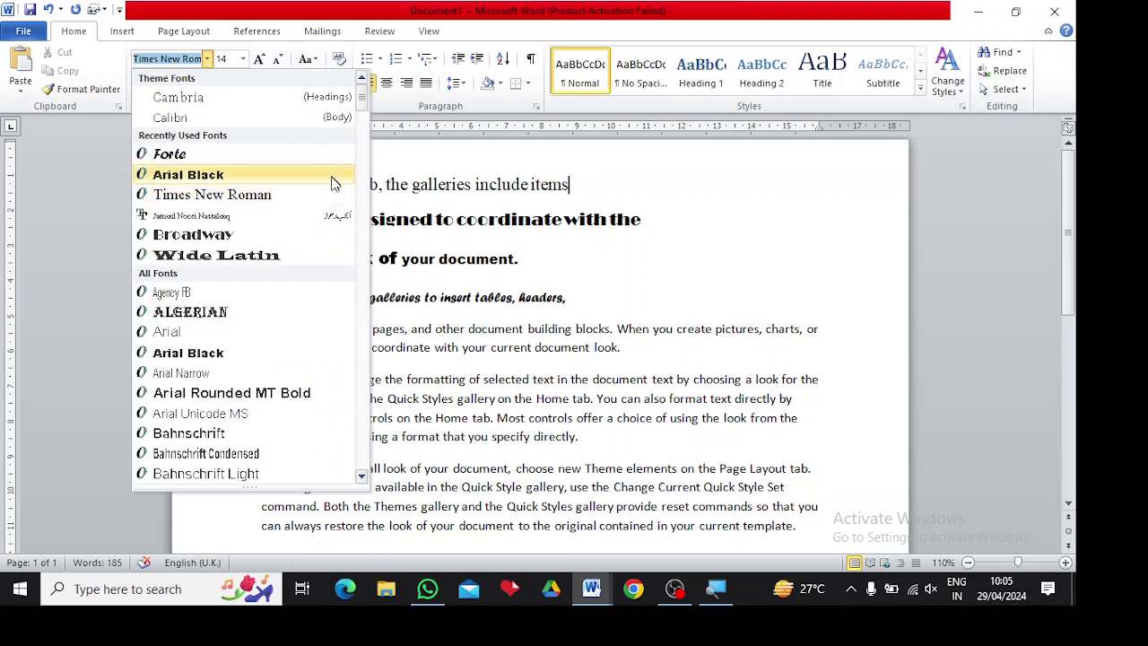
click(361, 237)
click(362, 256)
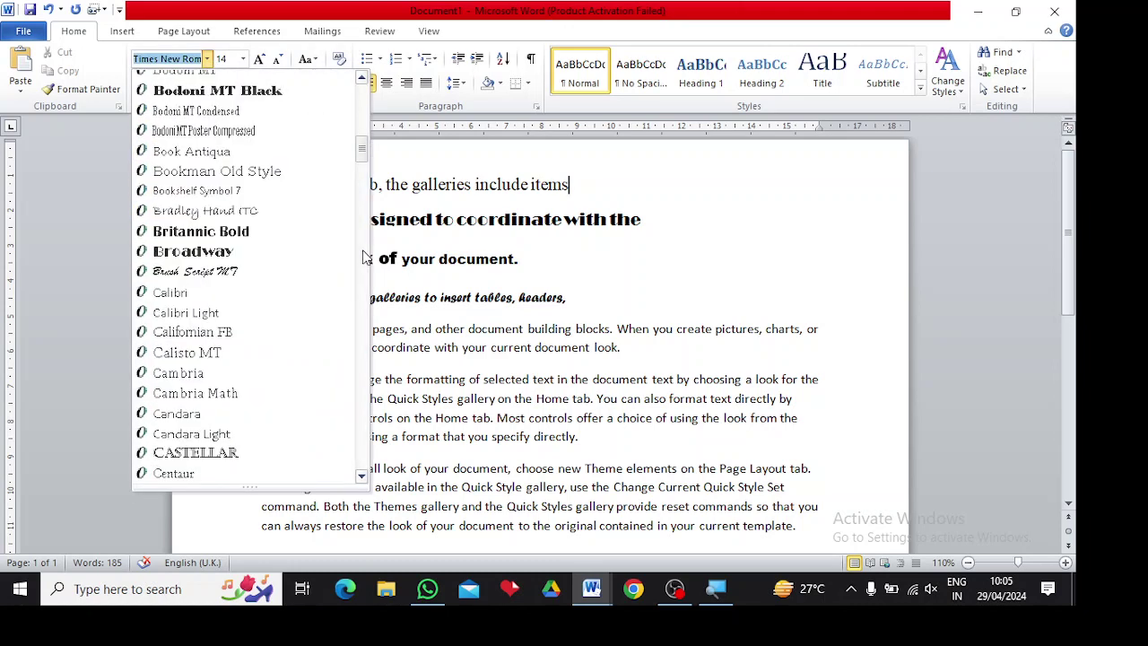
key(Escape)
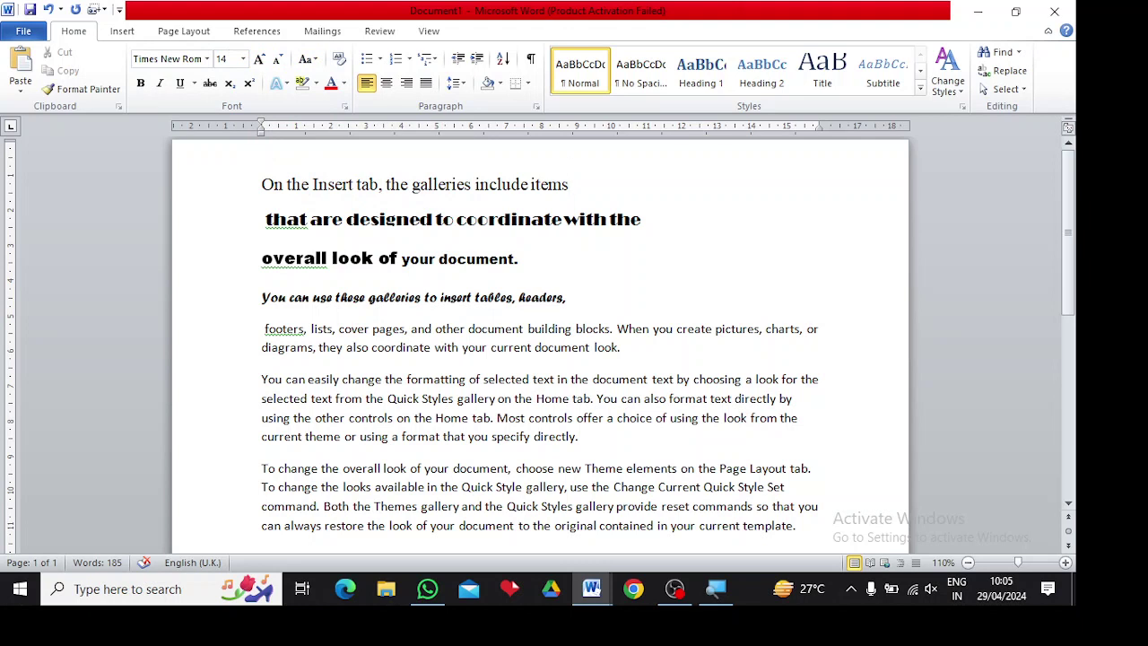
- Add a period at the end of the first and second lines and replace the comma after "headers" with a period
key(shift+Left)
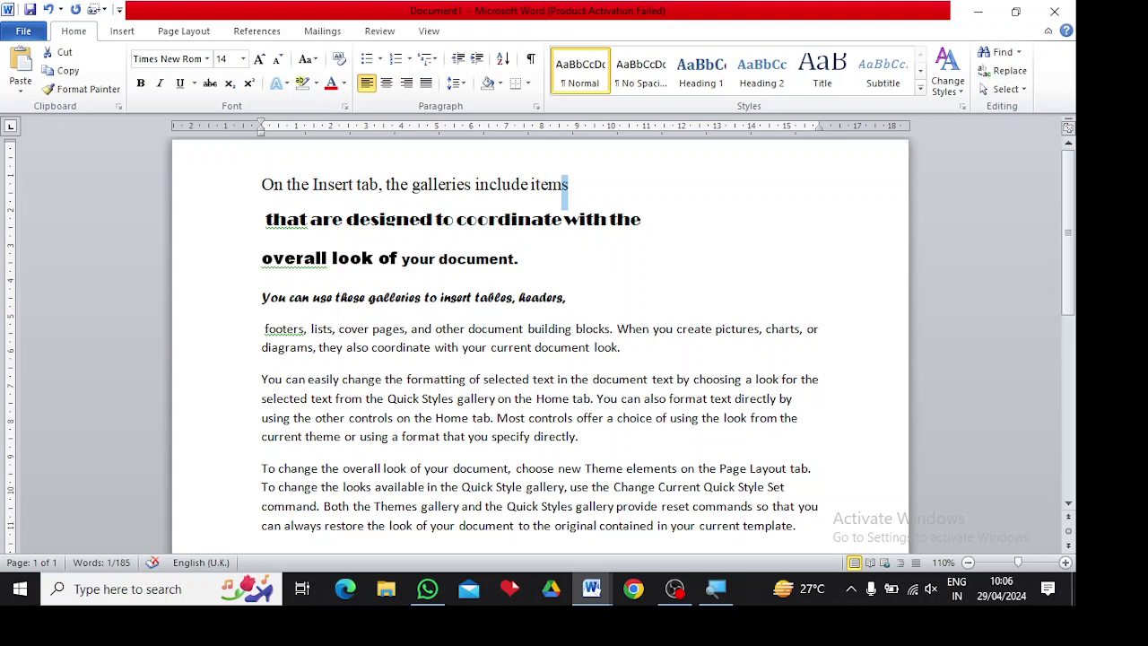
key(Right)
text(.)
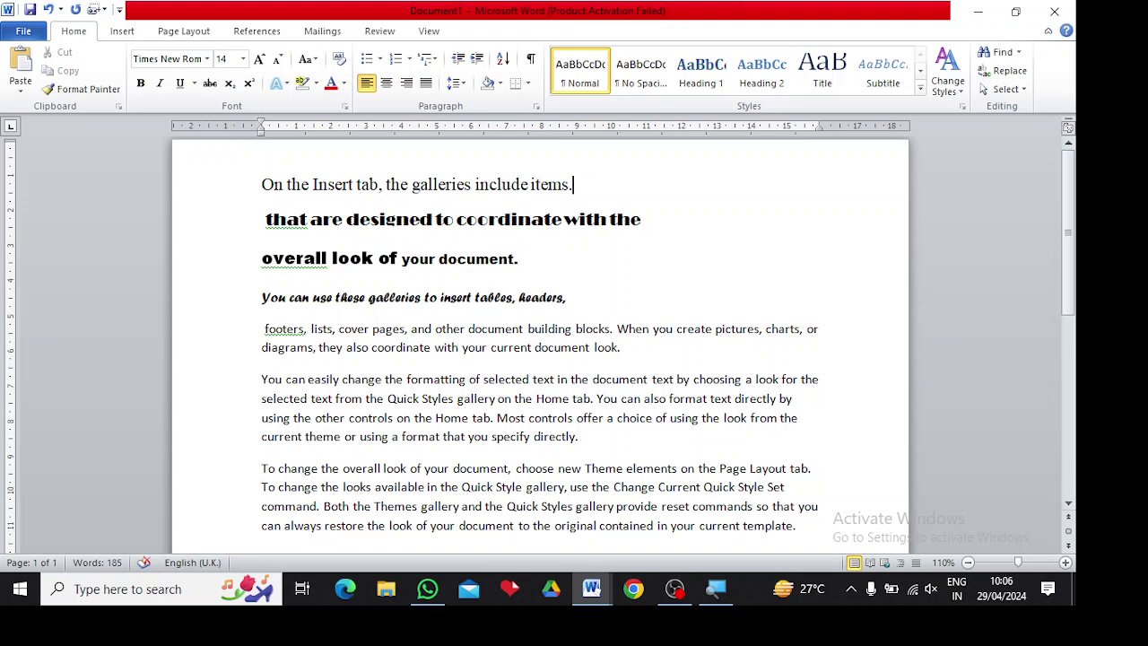
click(649, 214)
text(.)
key(BackSpace)
key(BackSpace)
text(.)
click(566, 297)
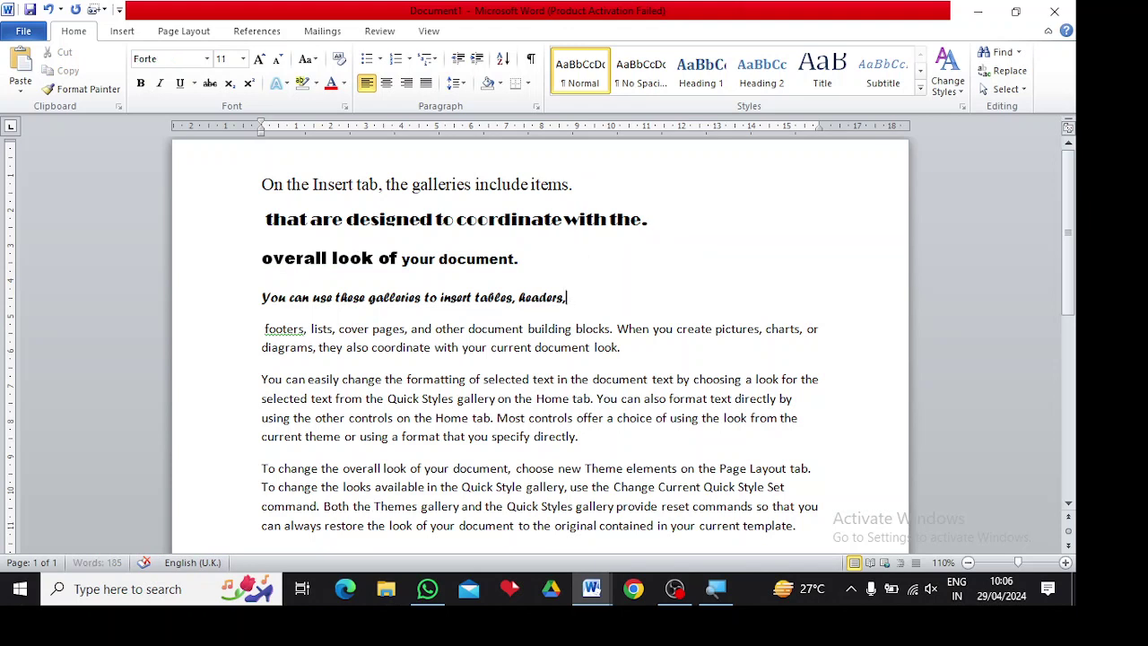
key(BackSpace)
text(.)
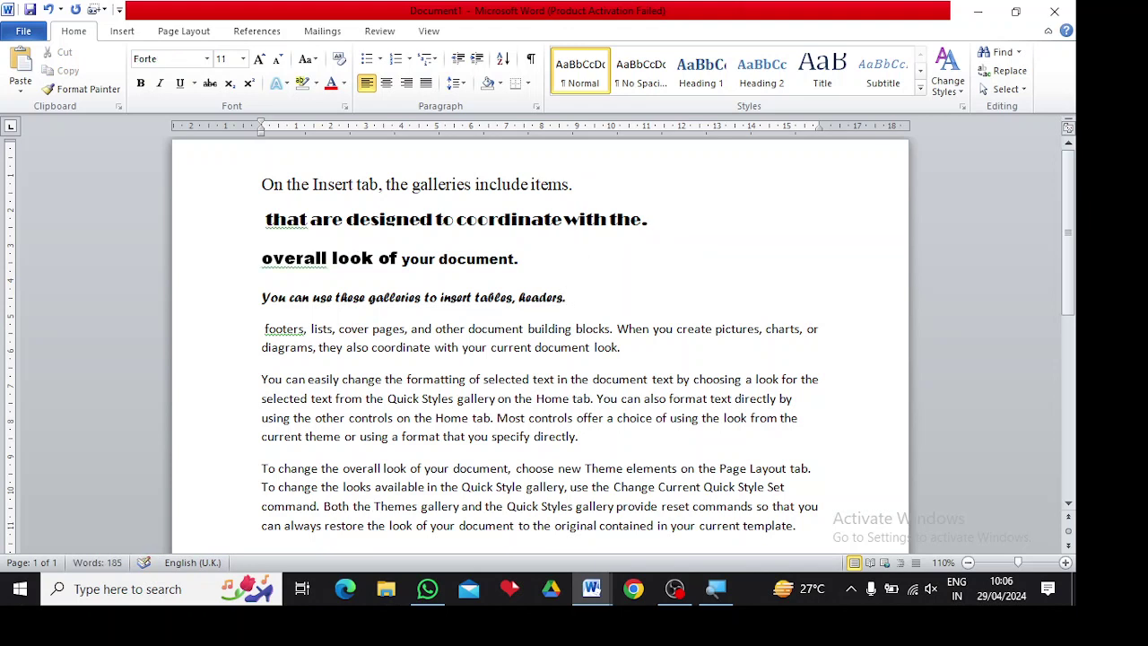
- Apply Sentence case to the first four lines of text, through "insert tables, headers."
key(shift+Home)
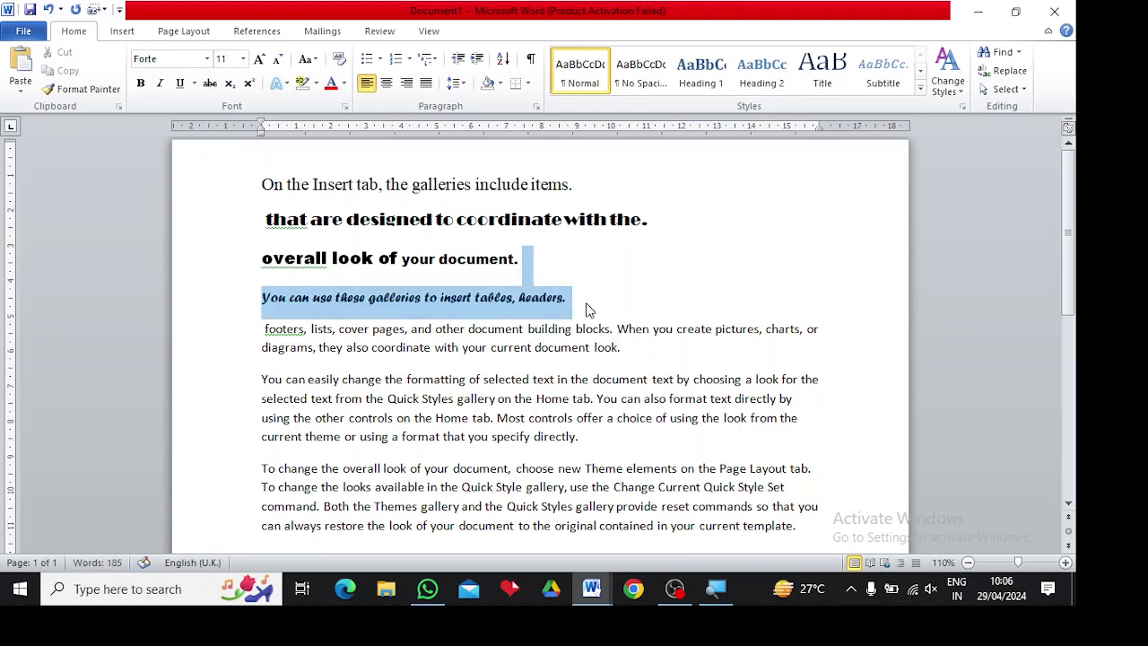
key(ctrl+shift+Home)
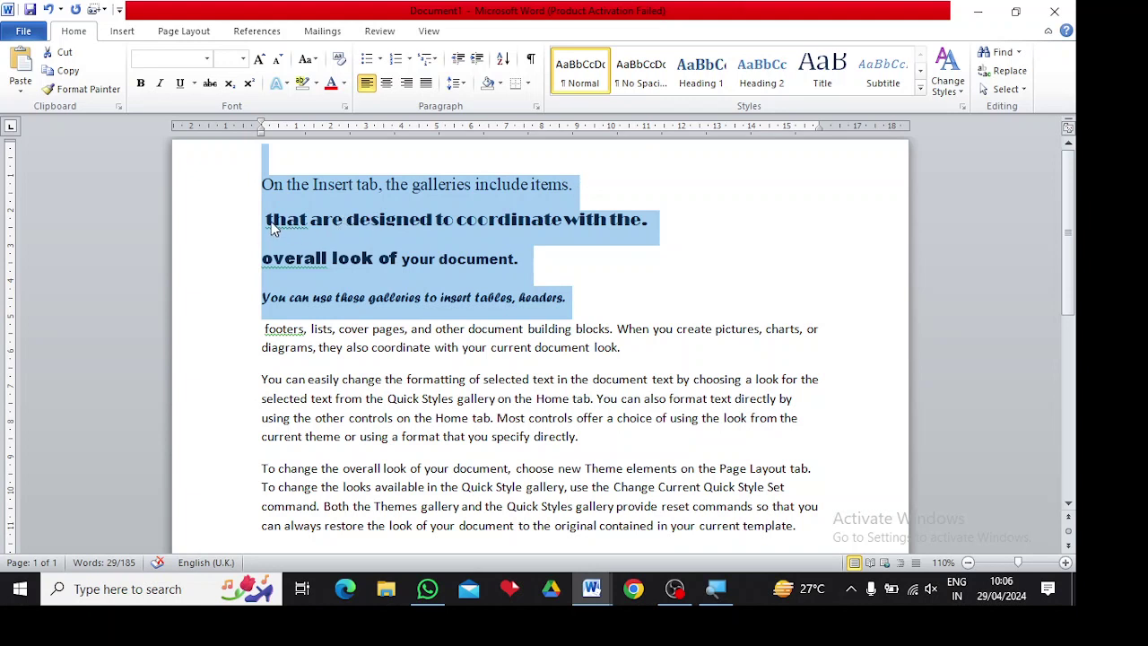
click(313, 61)
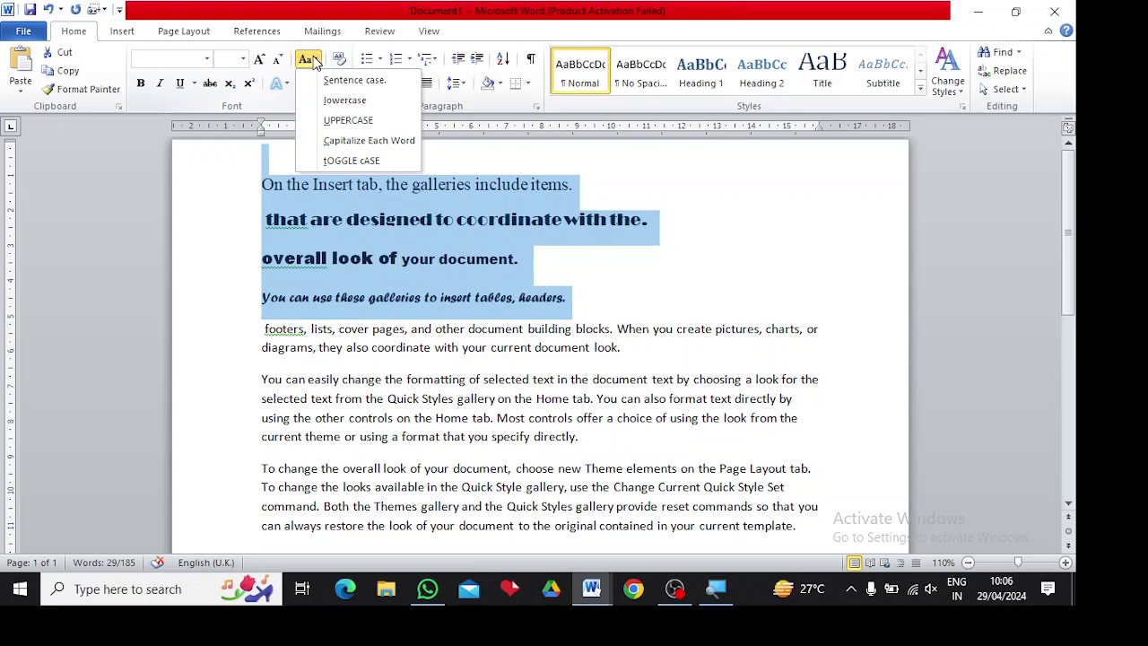
click(359, 82)
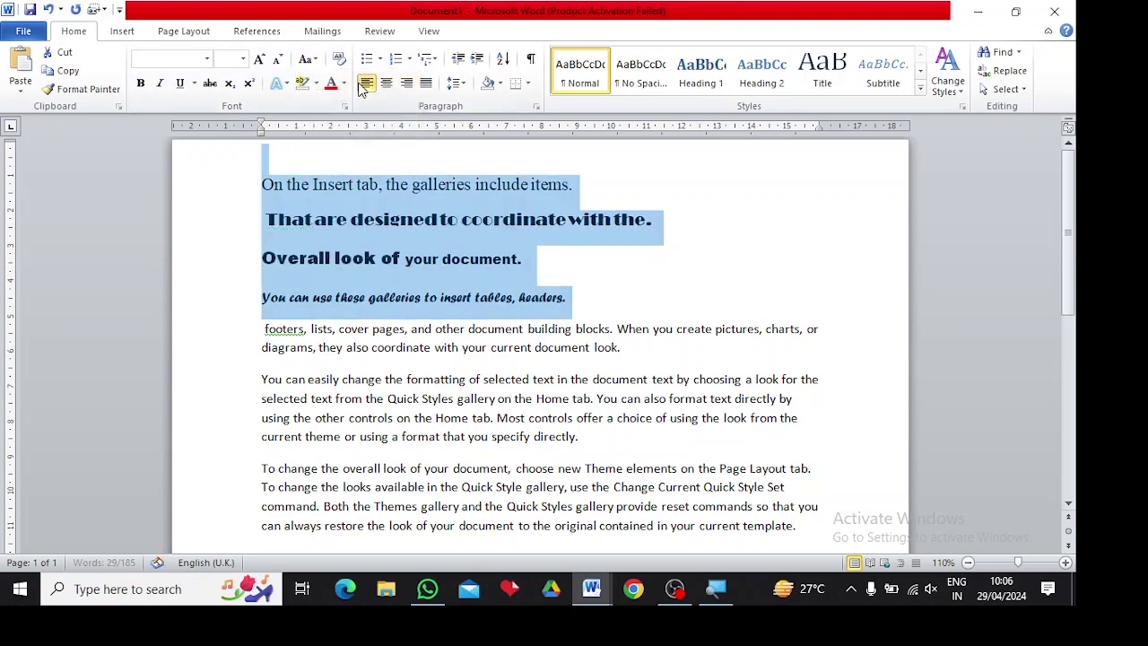
click(349, 190)
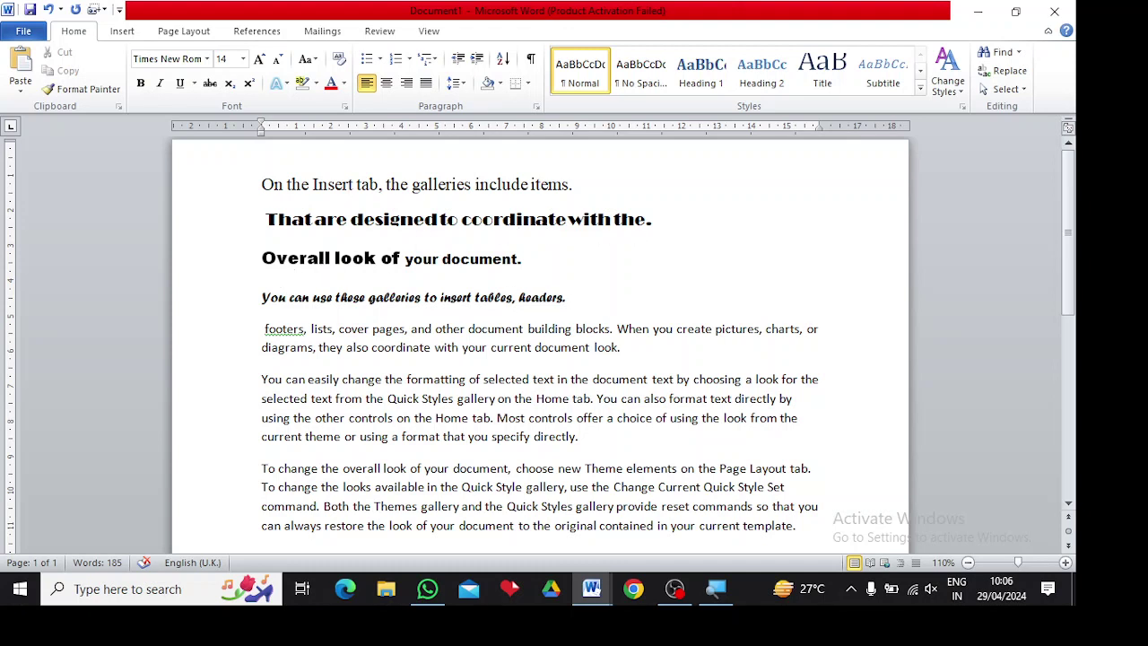
- Select the four lines from "On the Insert tab" through "headers." and convert them to lowercase
click(594, 304)
key(shift+Up)
key(shift+Up)
key(shift+Up)
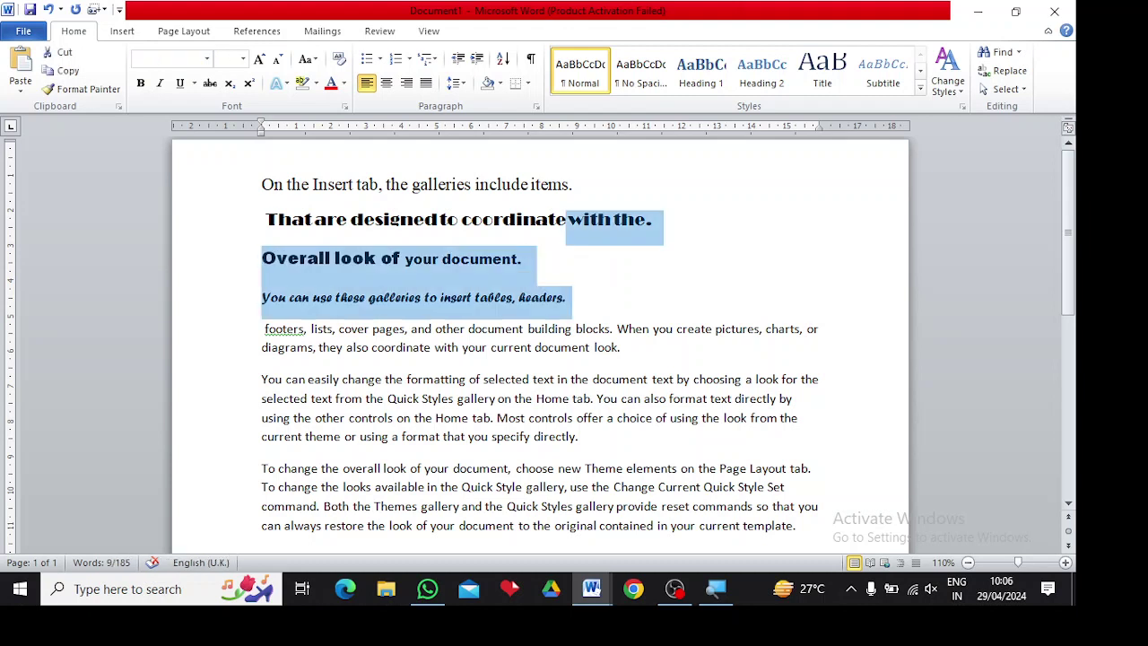
key(ctrl+shift+Left)
key(ctrl+shift+Left)
key(ctrl+shift+Left)
key(ctrl+shift+Left)
key(ctrl+shift+Left)
key(ctrl+shift+Left)
key(ctrl+shift+Left)
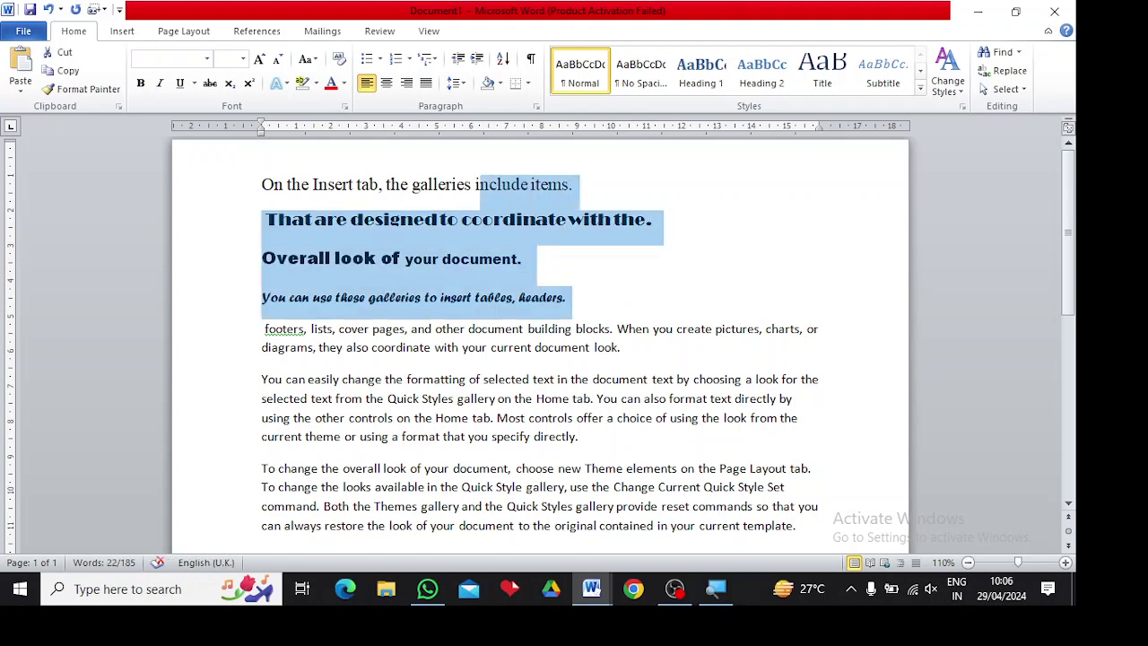
key(ctrl+shift+Left)
key(ctrl+shift+Left)
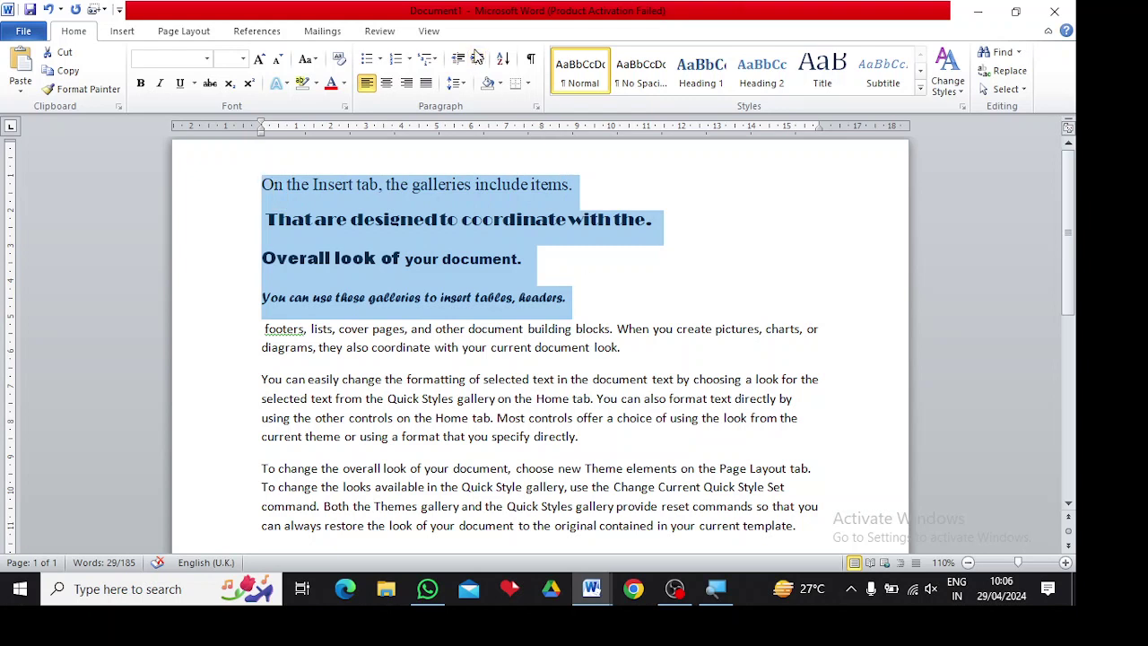
click(308, 59)
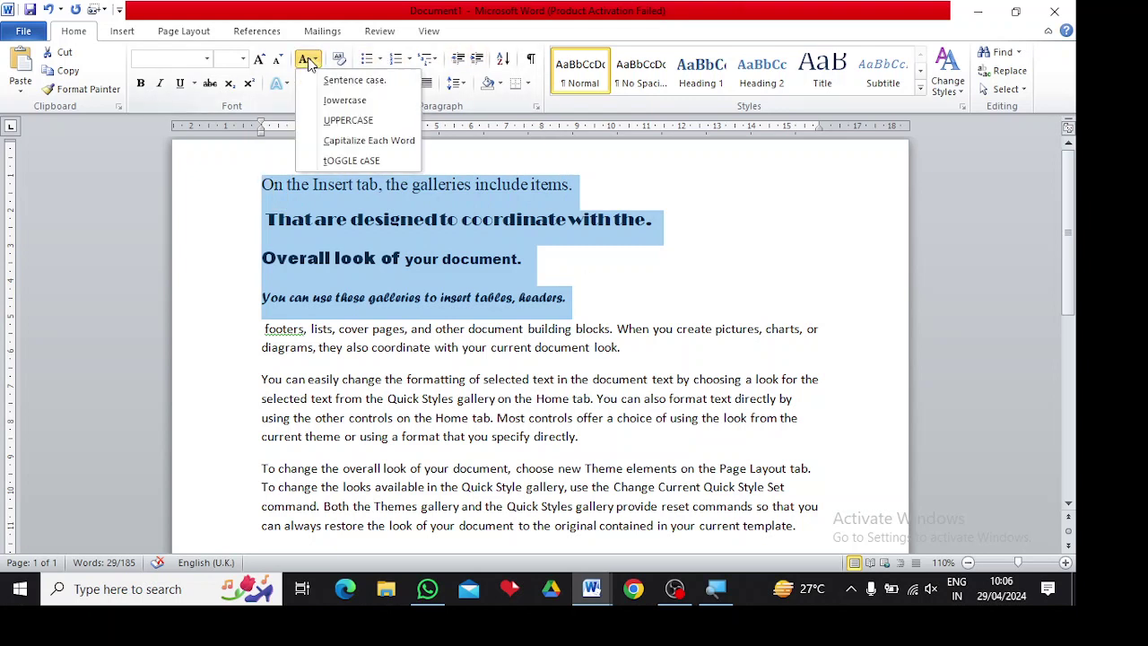
click(342, 100)
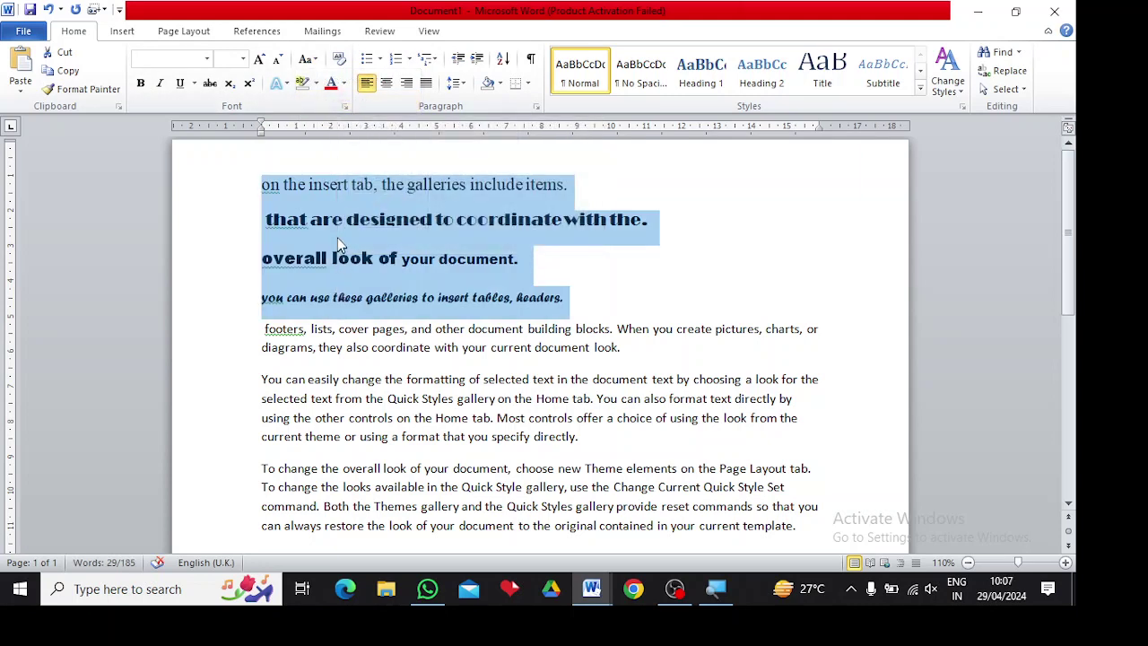
- Change the case of the four selected lines to UPPERCASE, followed by Capitalize Each Word
click(310, 61)
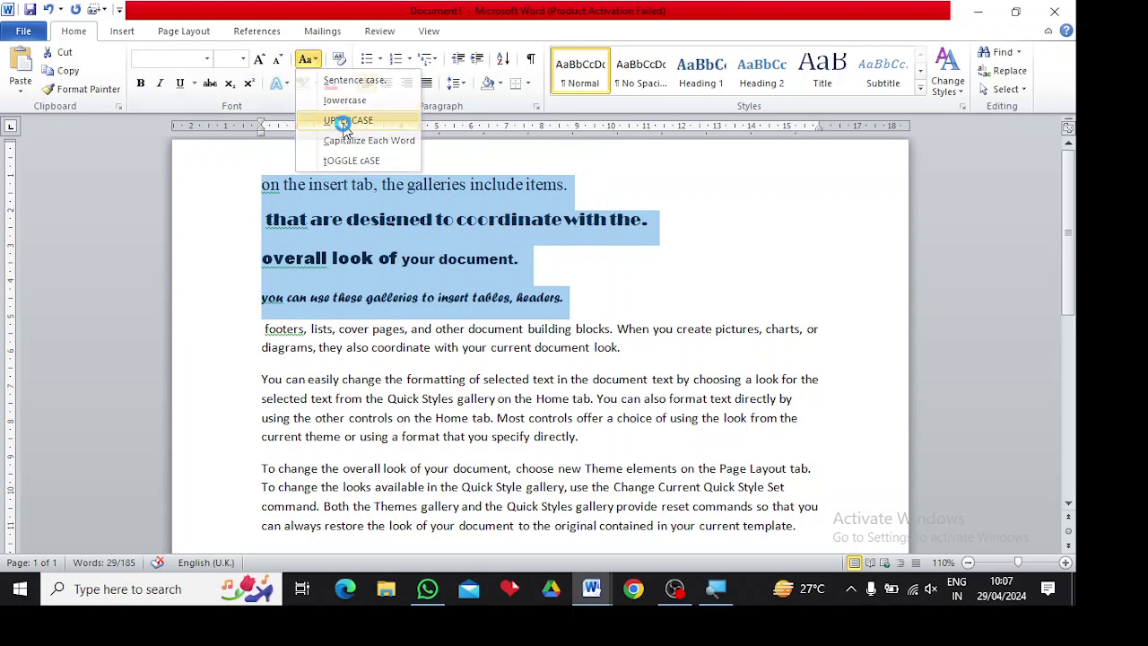
click(339, 118)
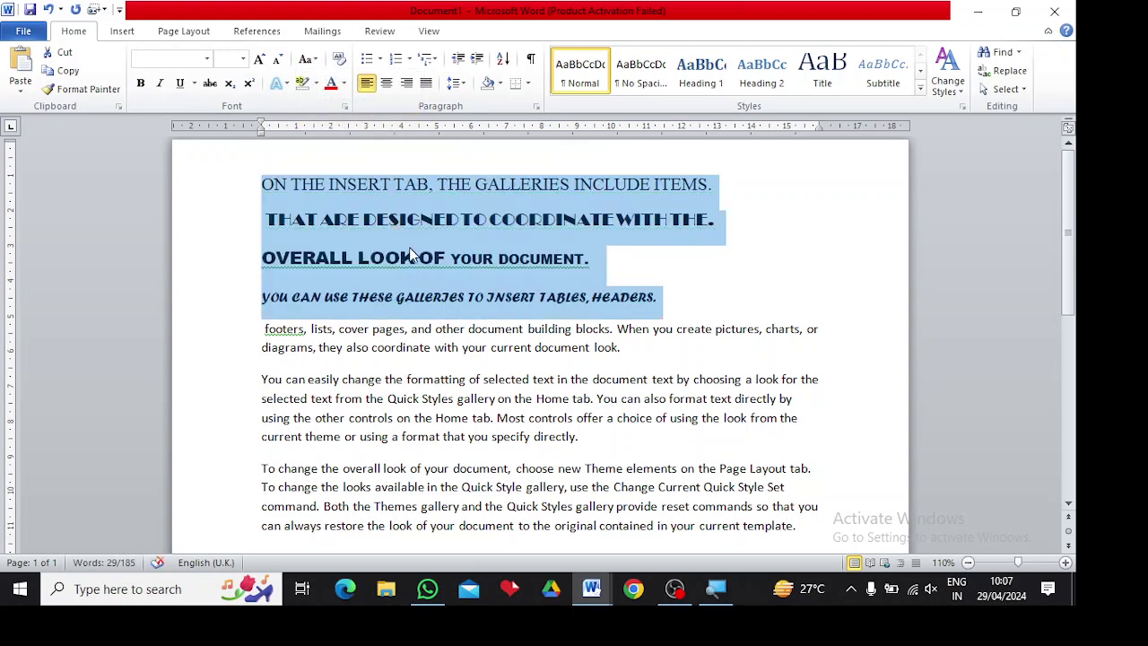
click(309, 61)
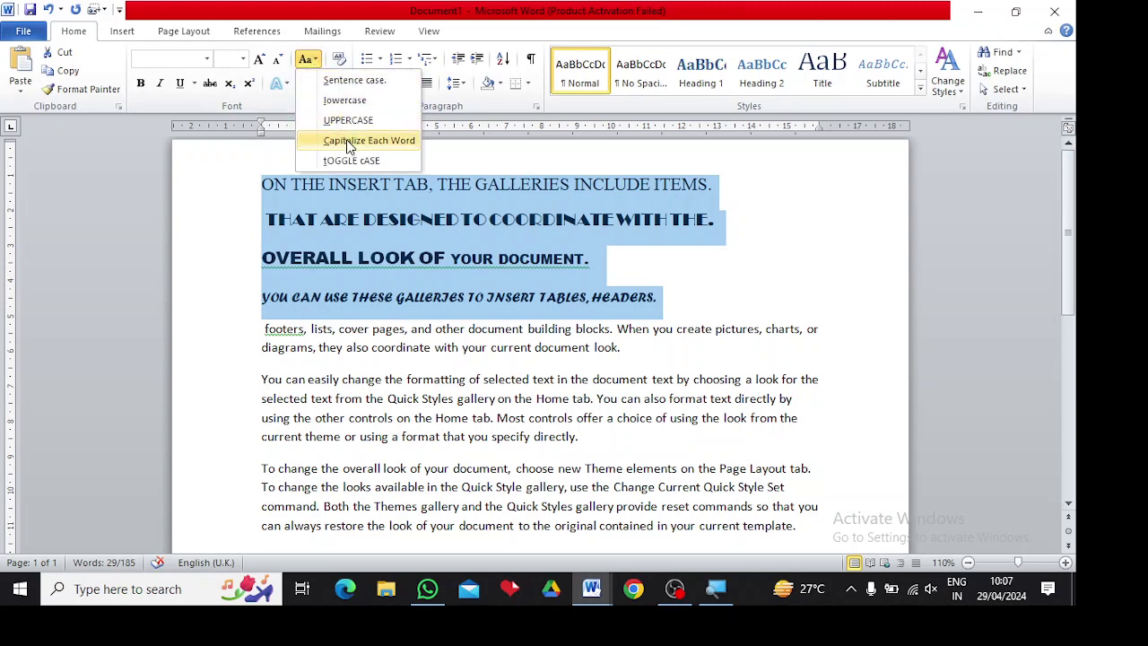
click(345, 141)
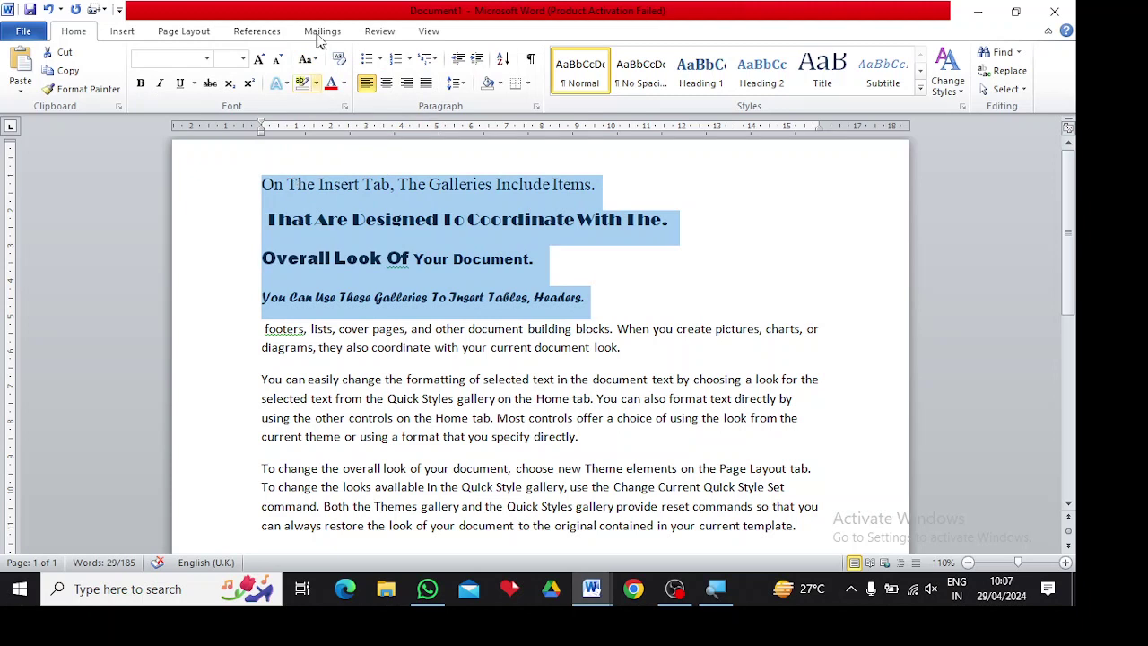
- Apply tOGGLE cASE to the four selected lines and deselect them
click(309, 60)
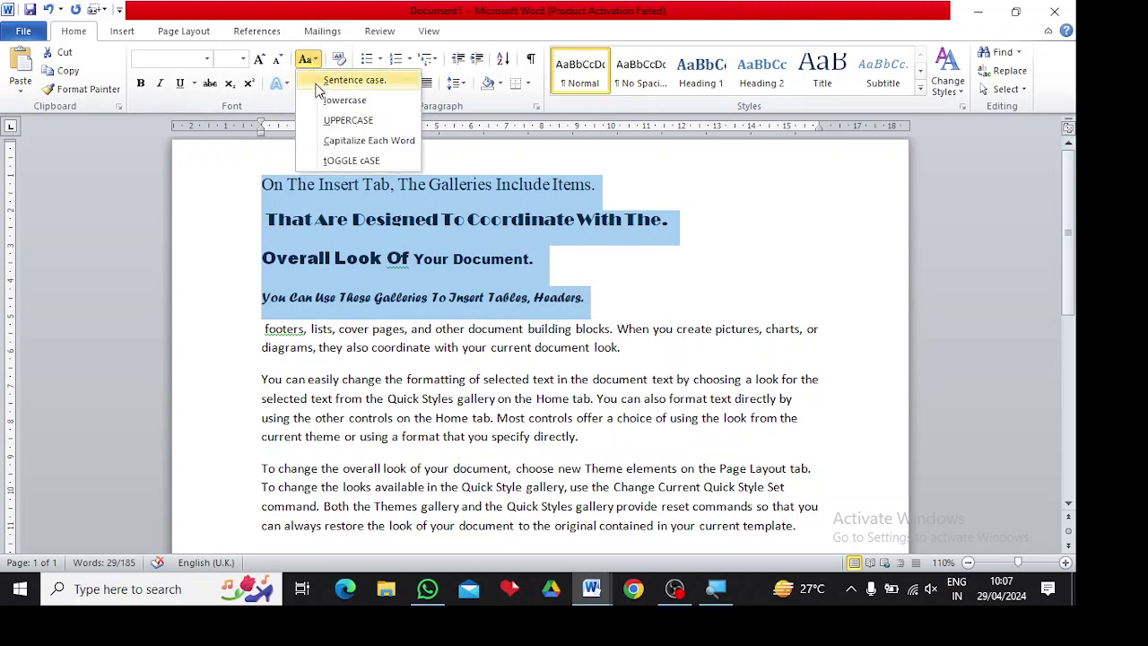
click(352, 160)
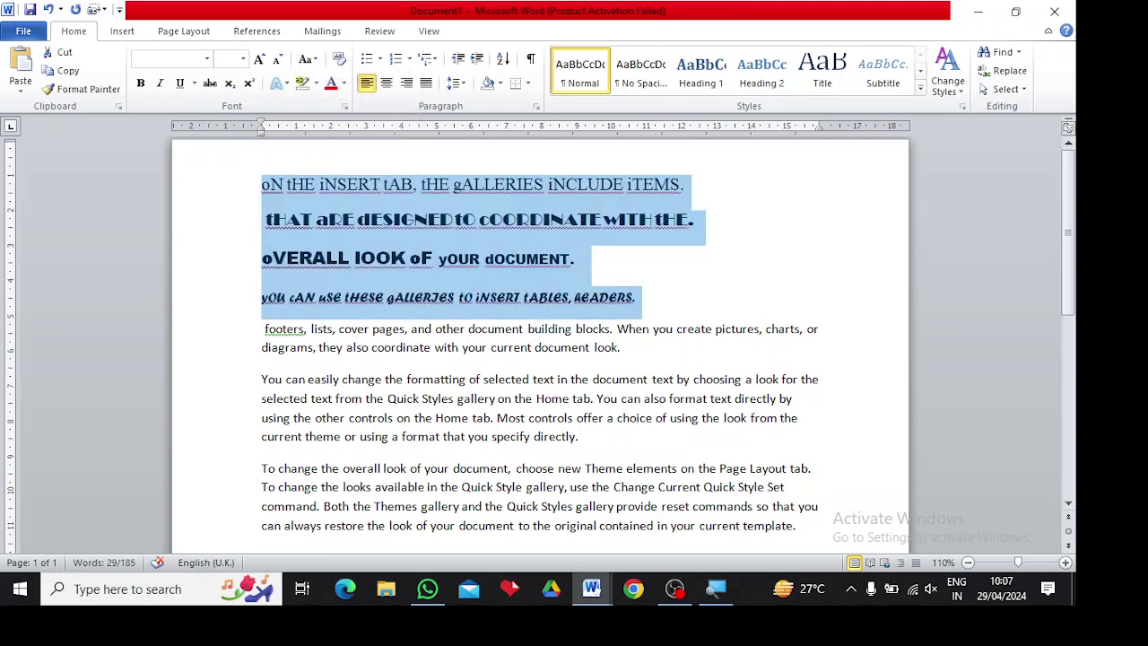
click(597, 274)
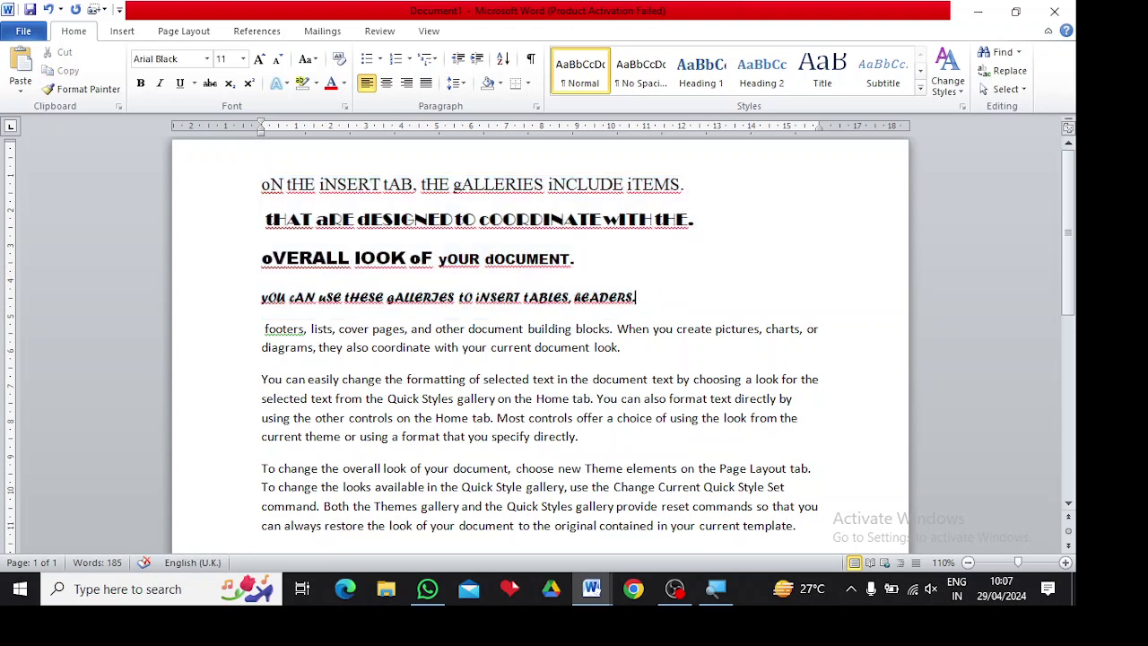
- Select the first four lines again and return them to Sentence case
key(shift+Up)
key(shift+Up)
key(shift+Up)
key(shift+Up)
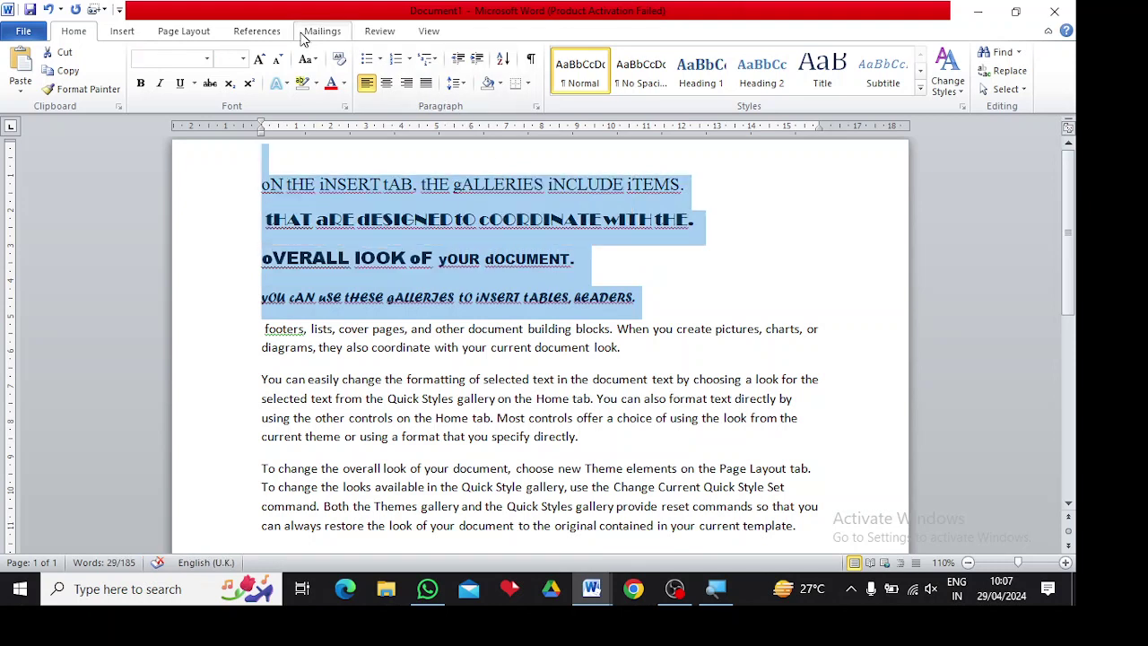
click(317, 61)
click(345, 80)
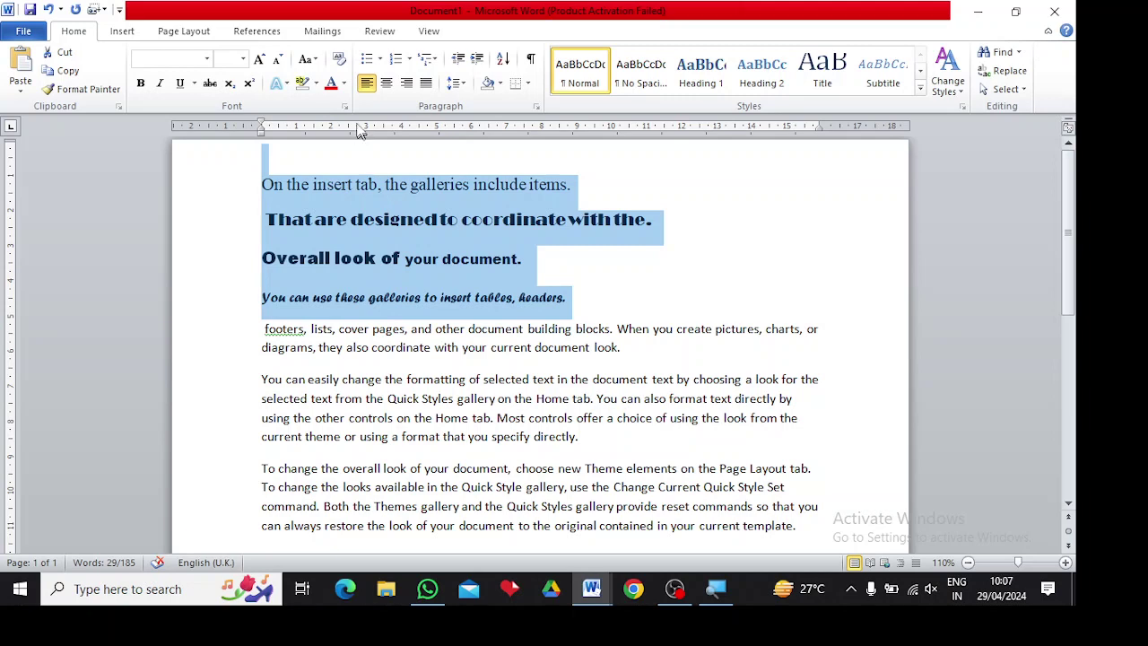
- Clear all formatting from the four selected lines at the start of the document
click(340, 60)
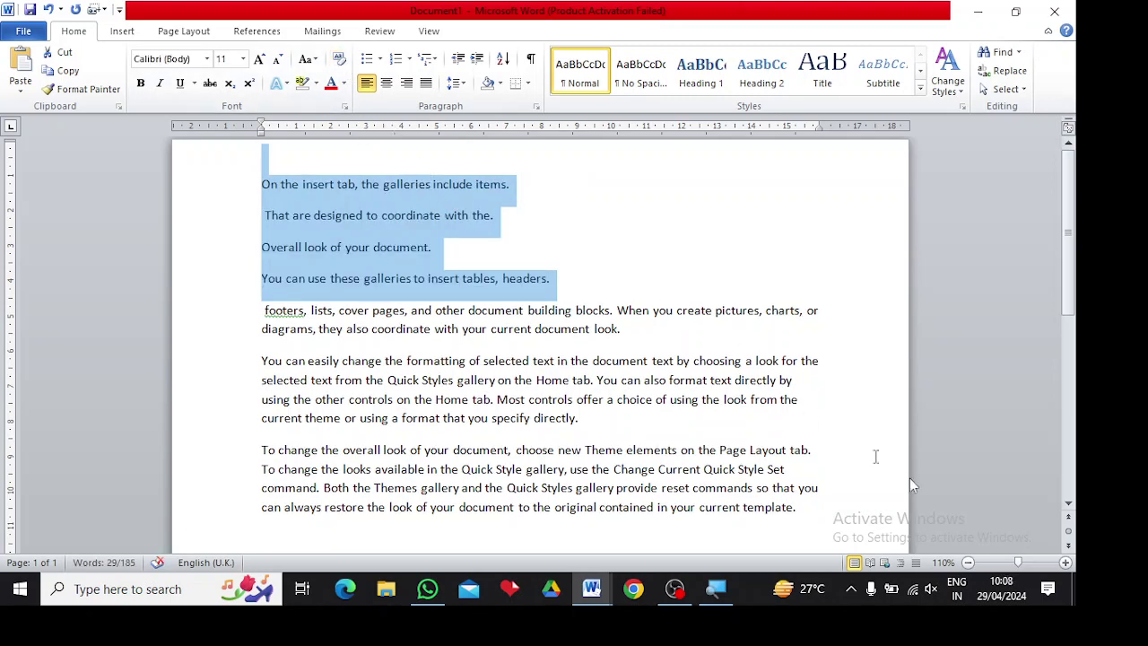
click(1067, 564)
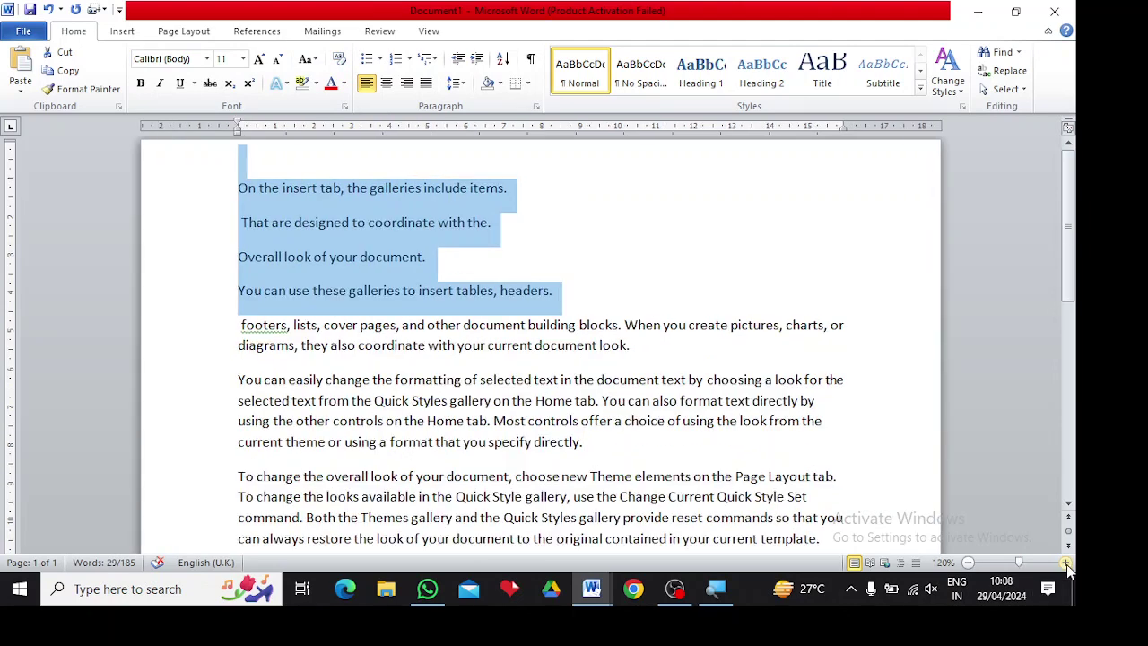
click(1067, 564)
click(1067, 564)
click(1066, 564)
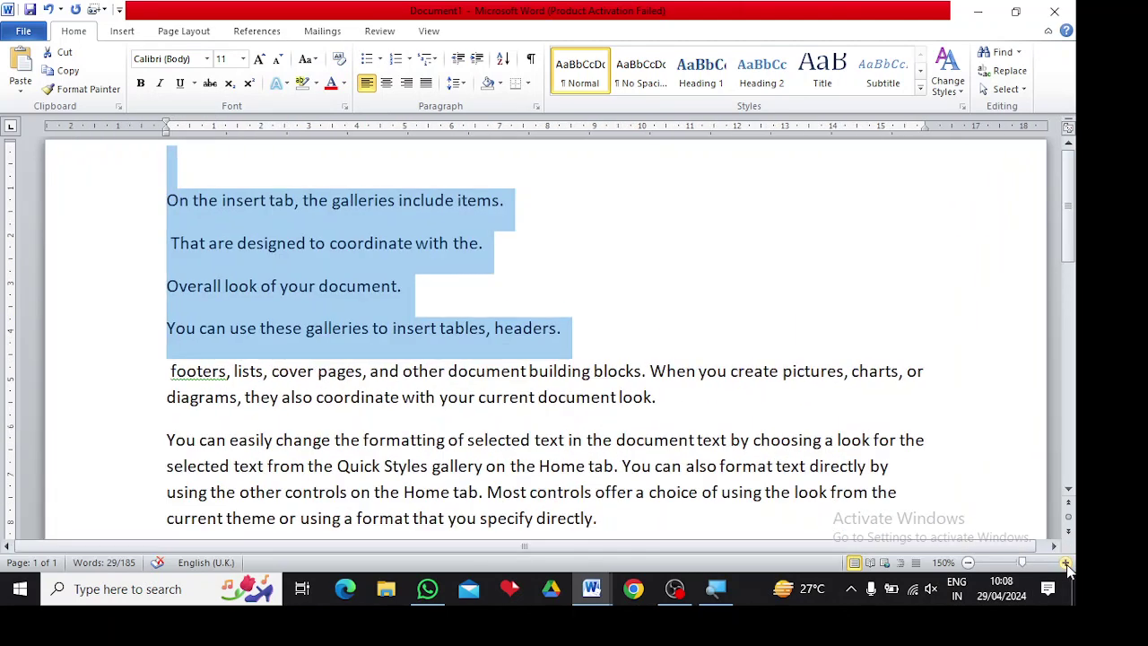
- Make the first line, "On the insert tab, the galleries include items.", bold and deselect it
click(1067, 563)
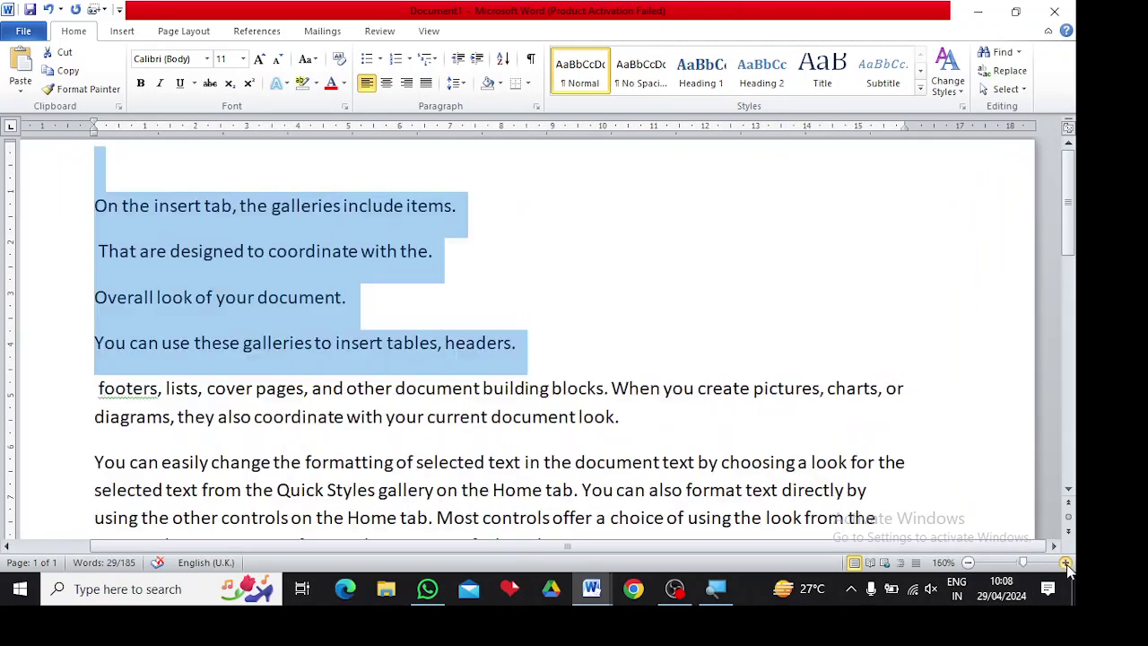
click(529, 348)
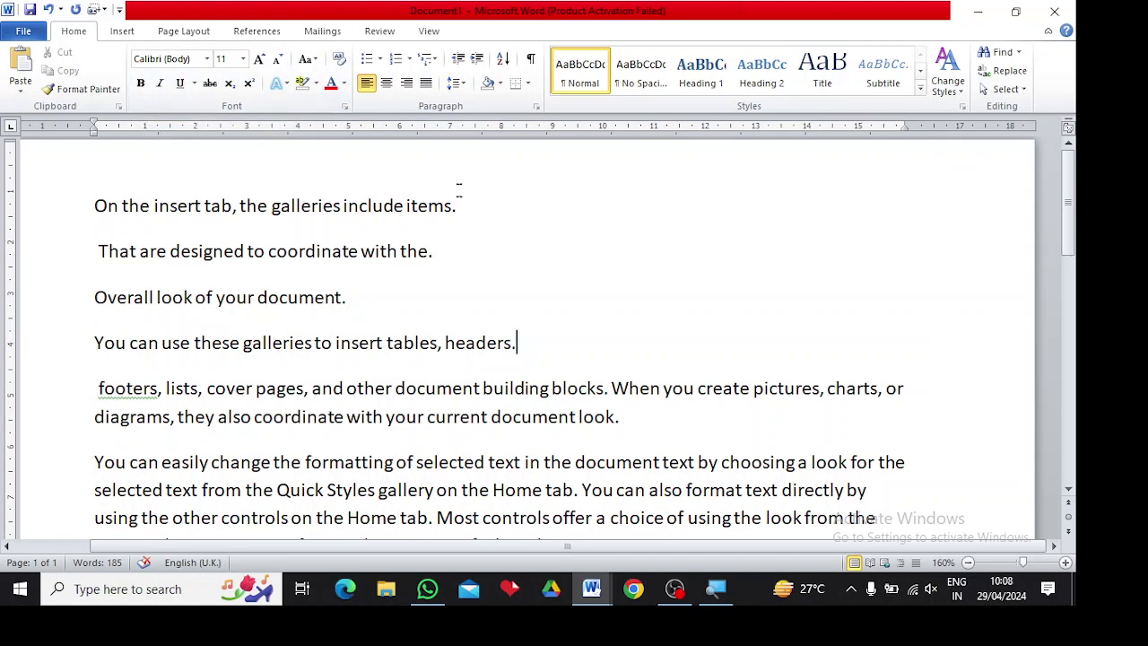
key(ctrl+shift+Left)
key(ctrl+shift+Left)
key(ctrl+shift+Left)
key(ctrl+shift+Left)
key(ctrl+shift+Left)
key(ctrl+shift+Left)
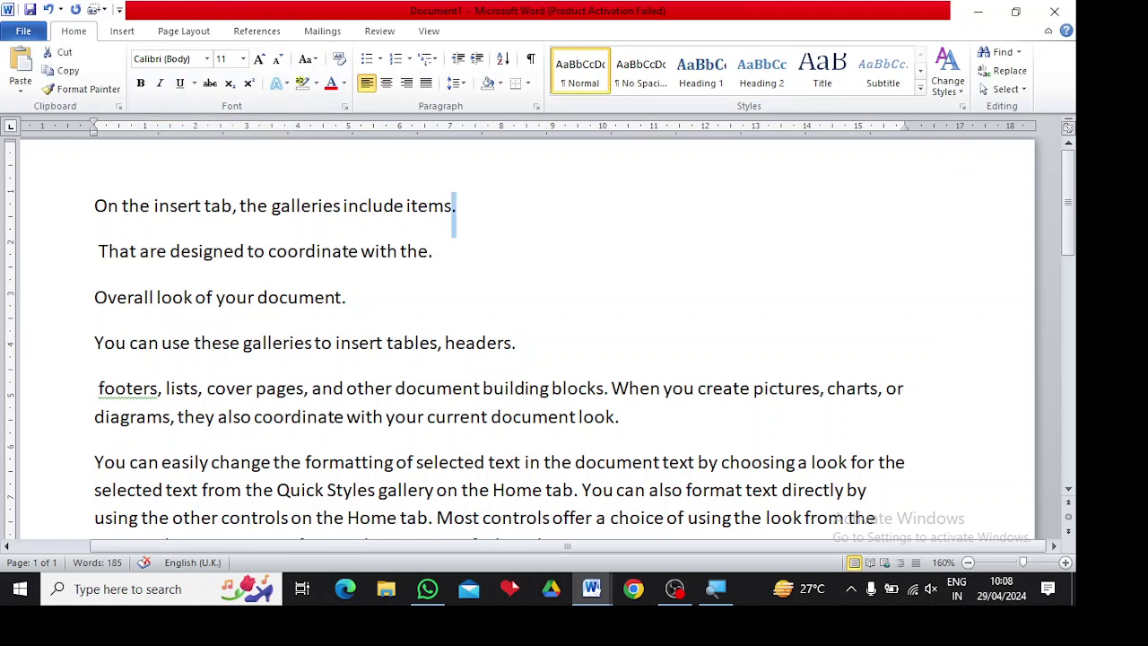
key(ctrl+shift+Left)
key(ctrl+shift+Left)
key(ctrl+shift+Left)
key(ctrl+shift+Left)
key(ctrl+shift+Left)
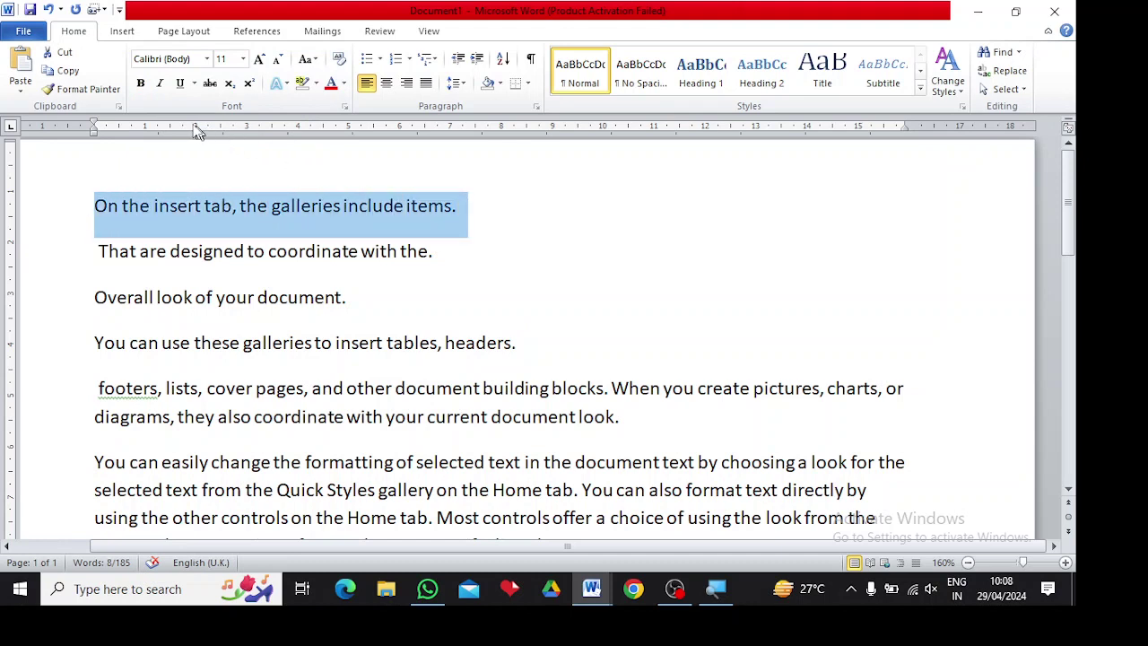
click(141, 83)
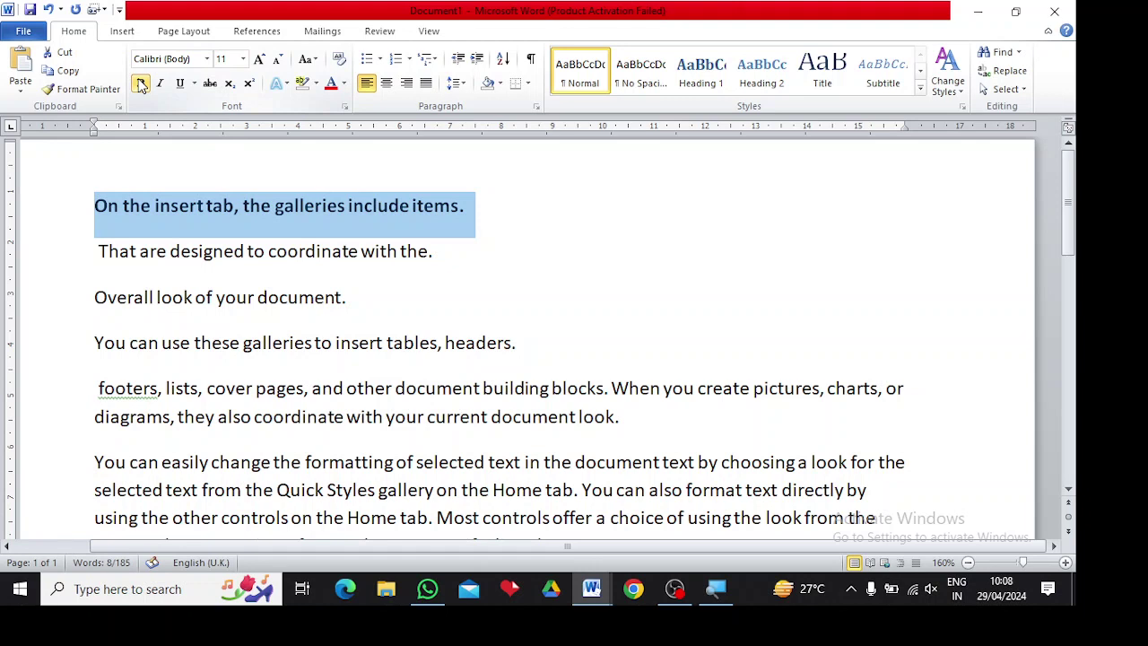
click(359, 251)
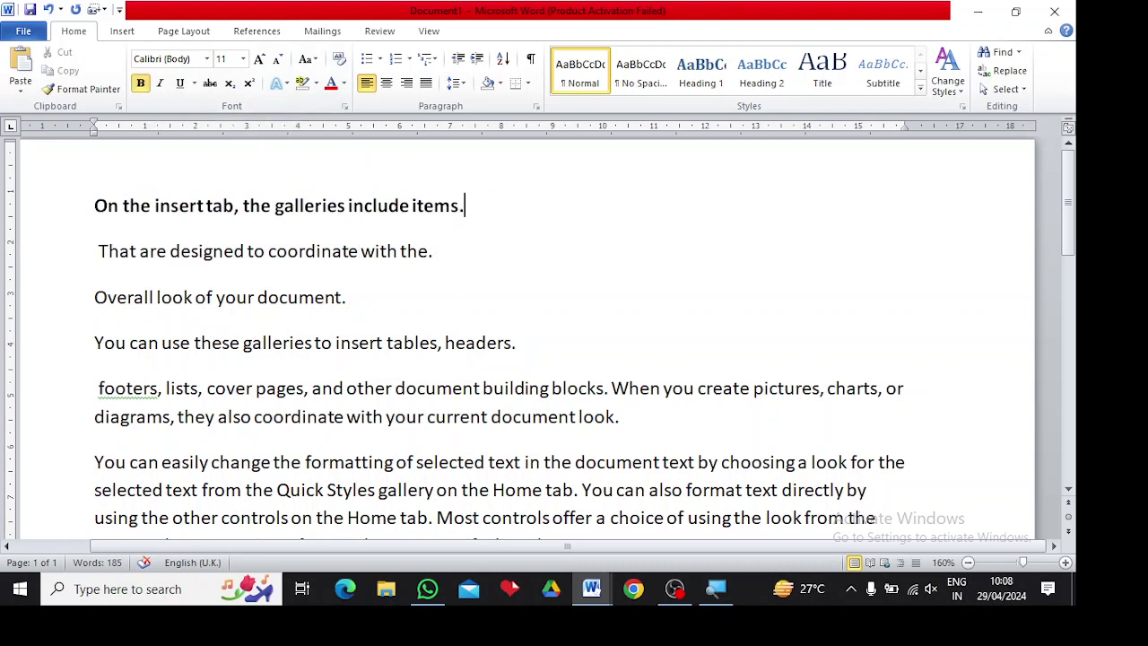
- Select the first line again and switch its bold formatting off, on and off again
drag(465, 205, 94, 207)
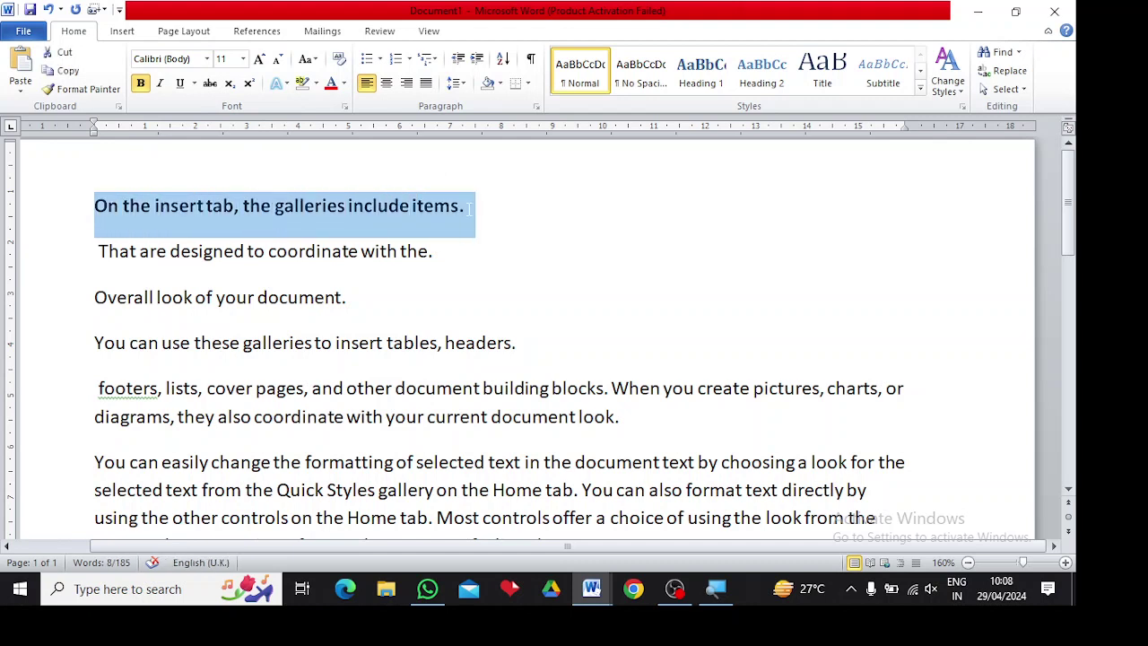
click(141, 85)
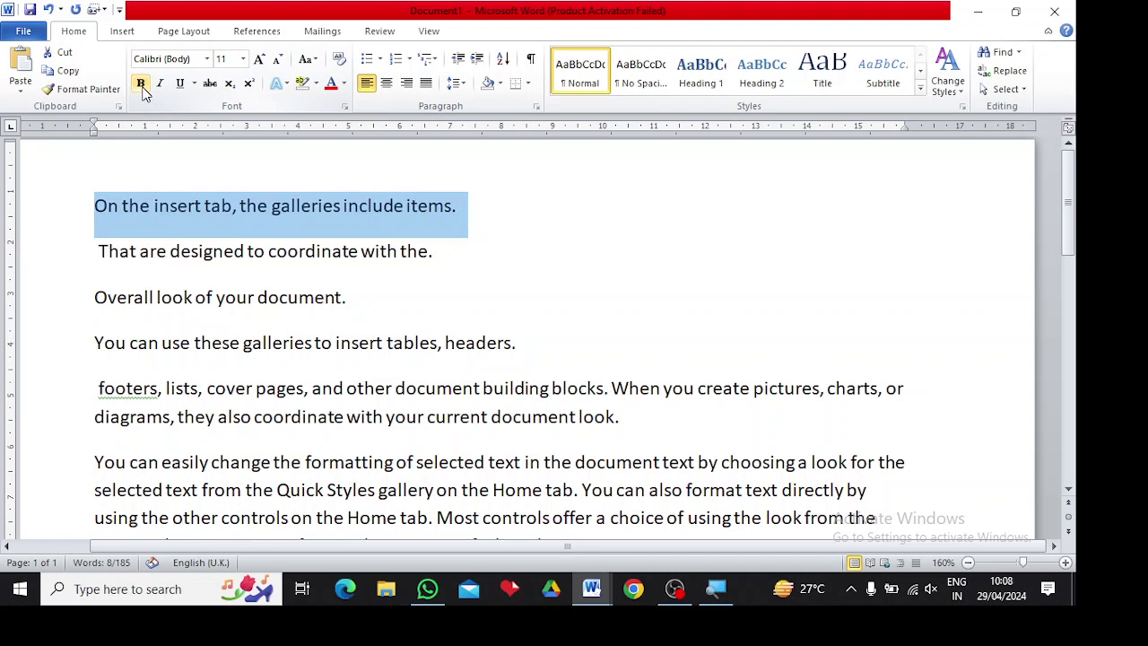
click(141, 84)
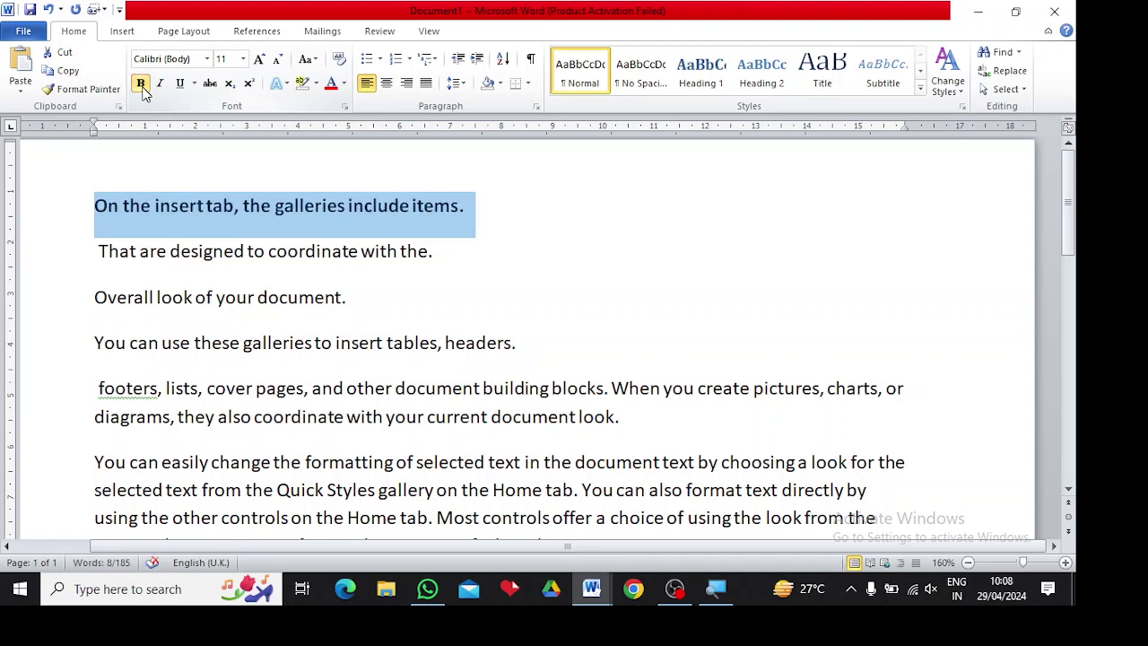
click(141, 84)
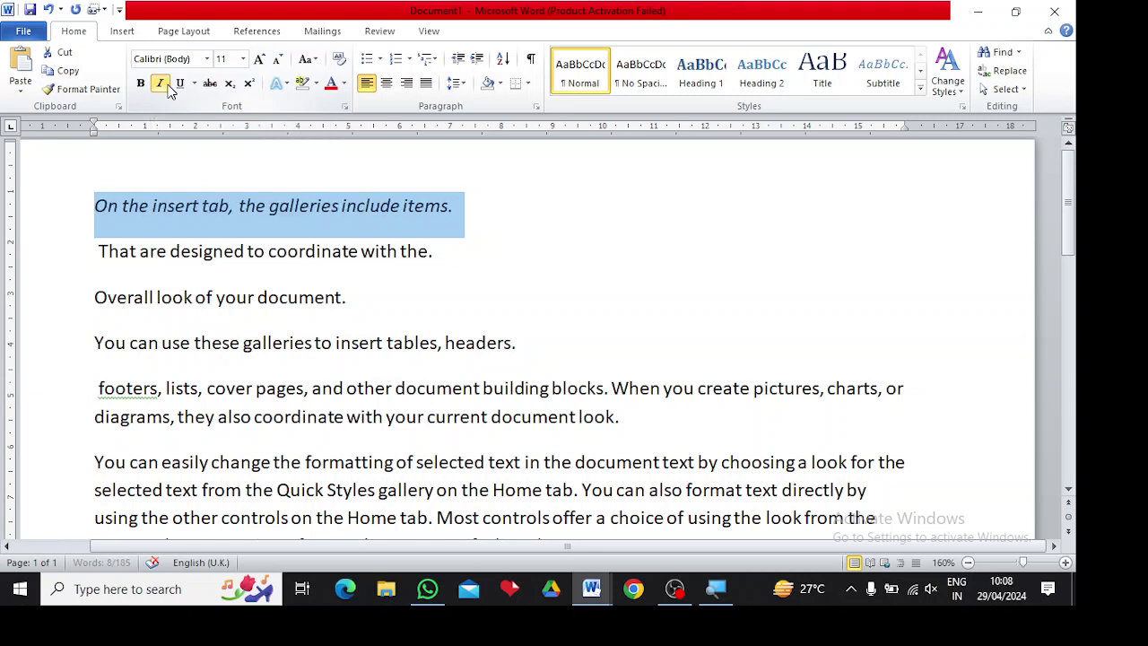
- Italicize the selected first line and toggle the italics several times, finishing with italics off
click(161, 84)
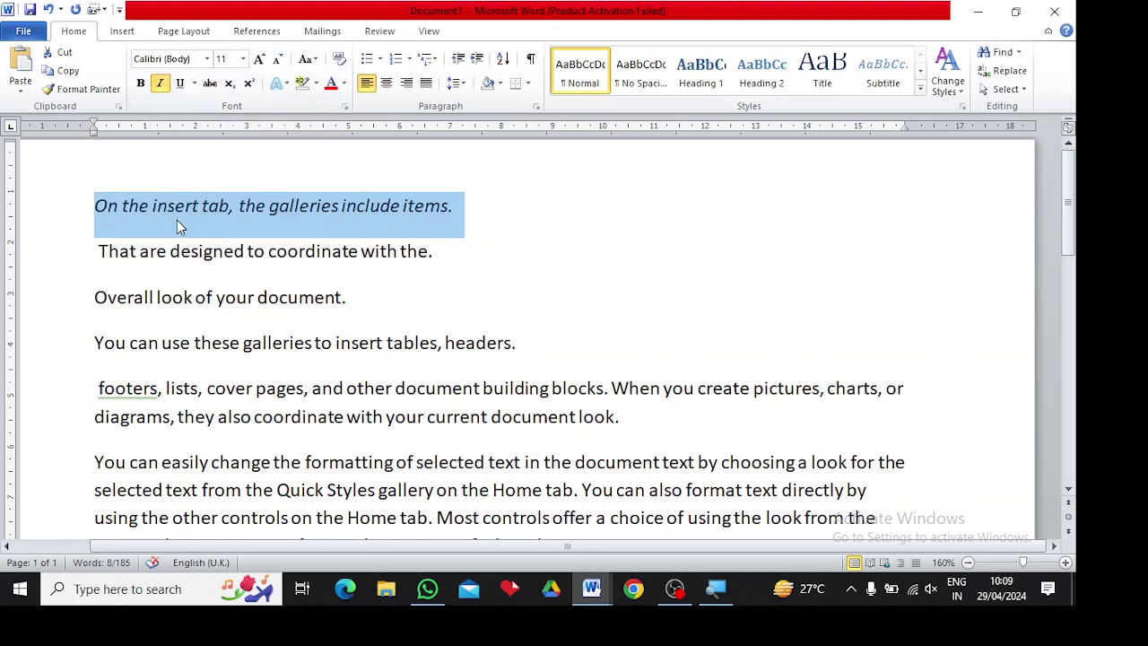
click(161, 84)
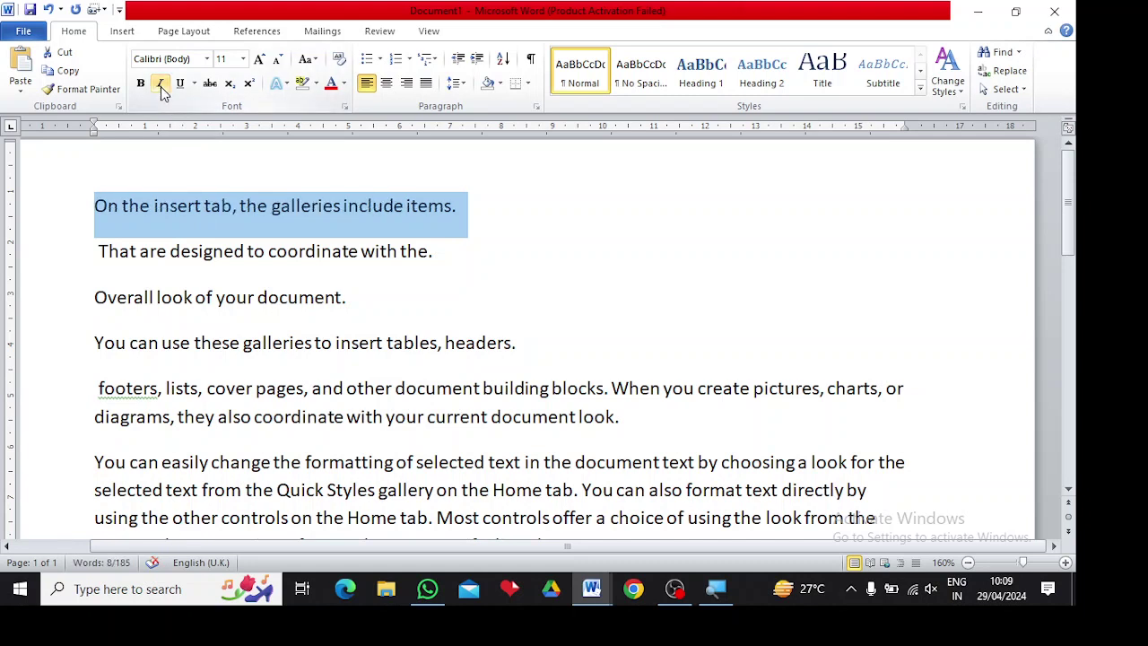
click(161, 87)
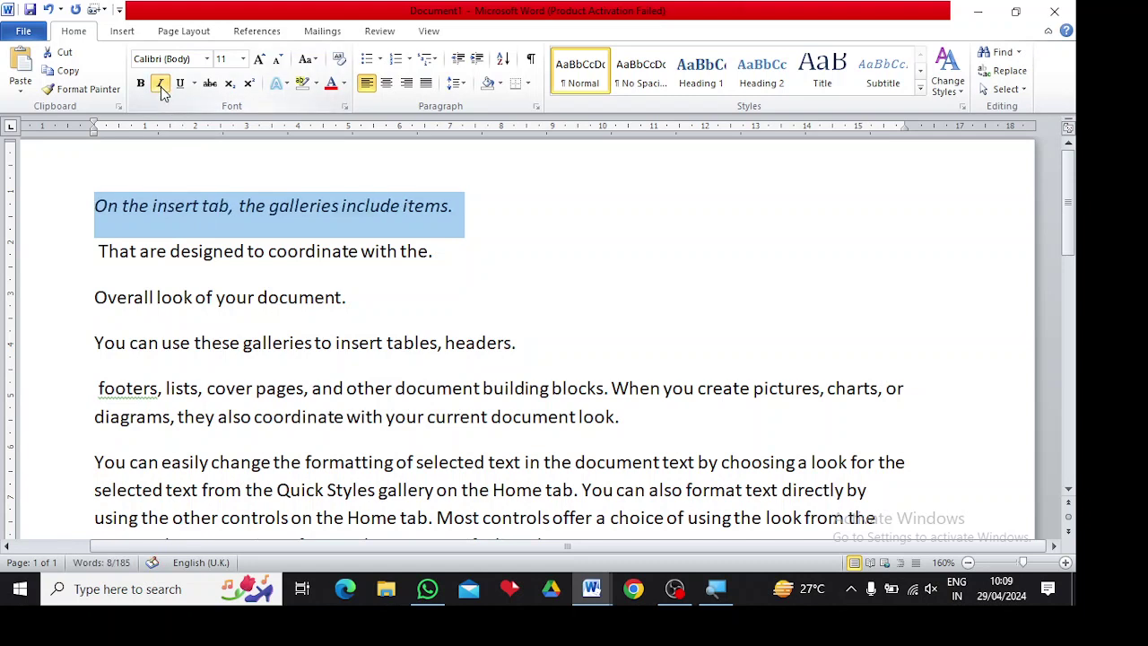
click(162, 87)
click(162, 87)
click(161, 87)
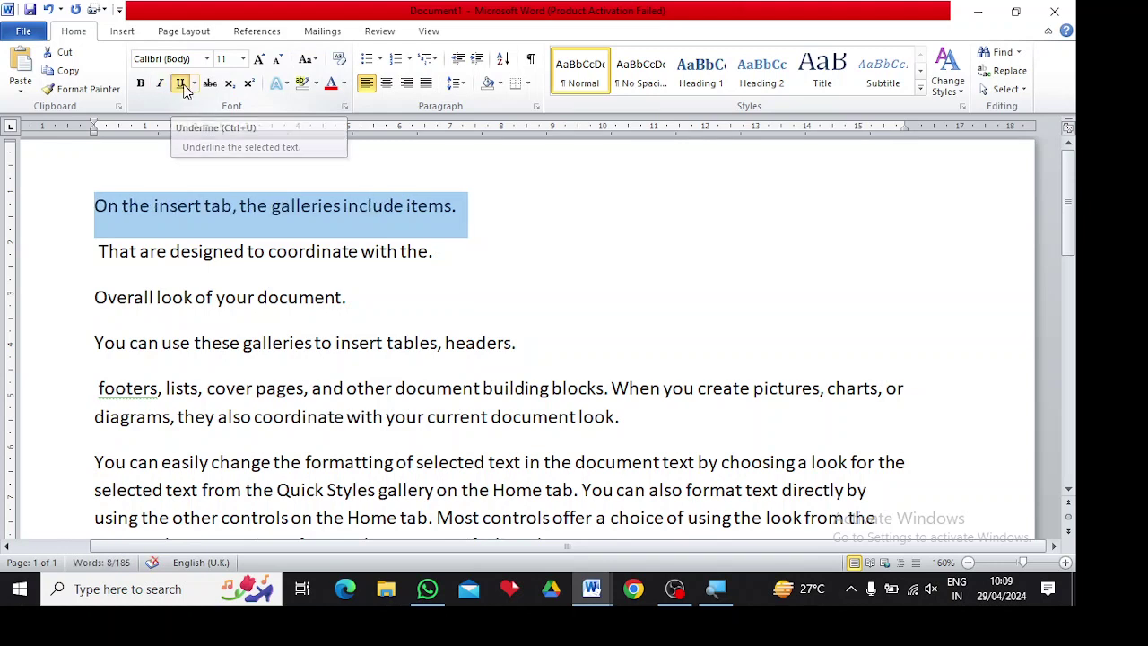
- Underline the first line with a single line, remove it, and apply the double underline style
click(183, 88)
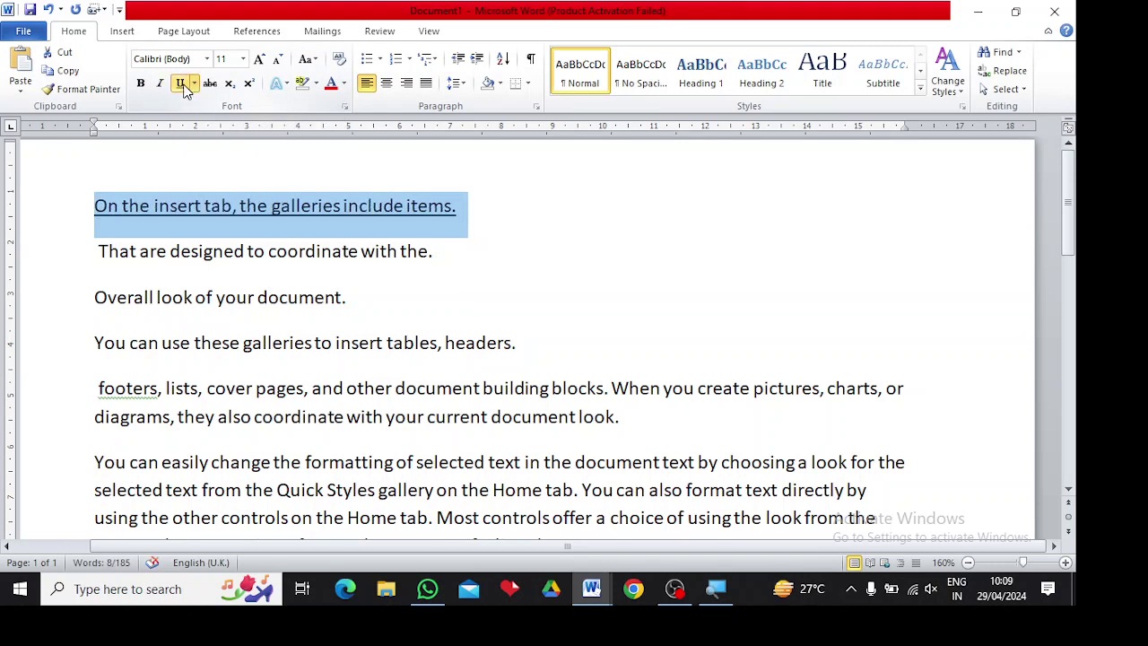
click(183, 88)
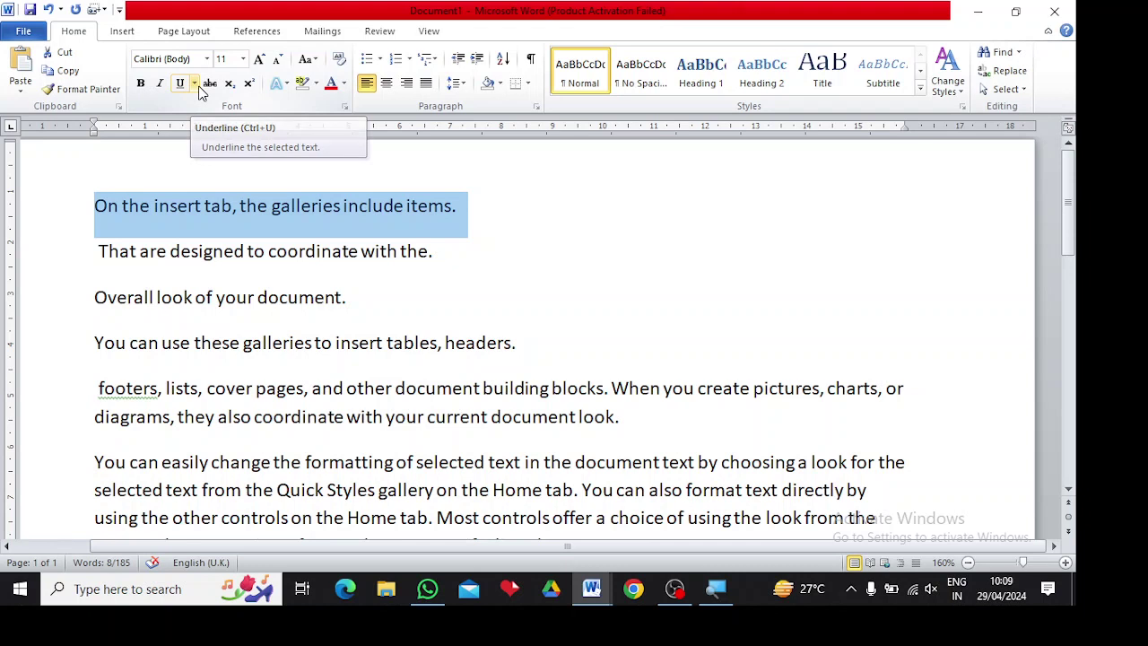
click(195, 85)
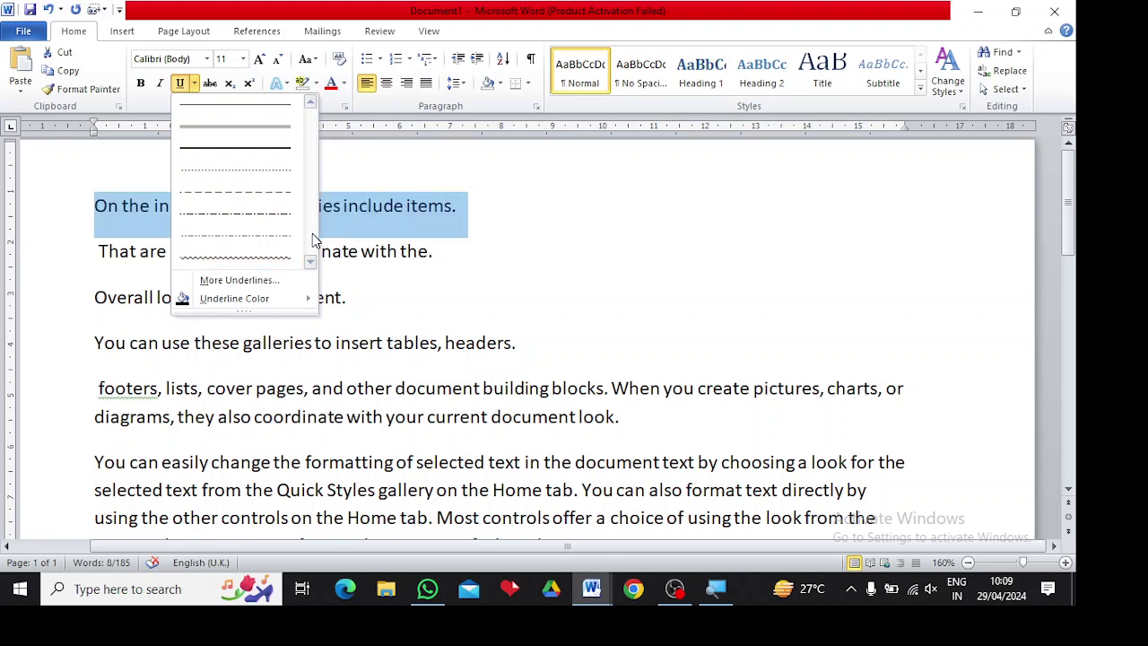
click(255, 139)
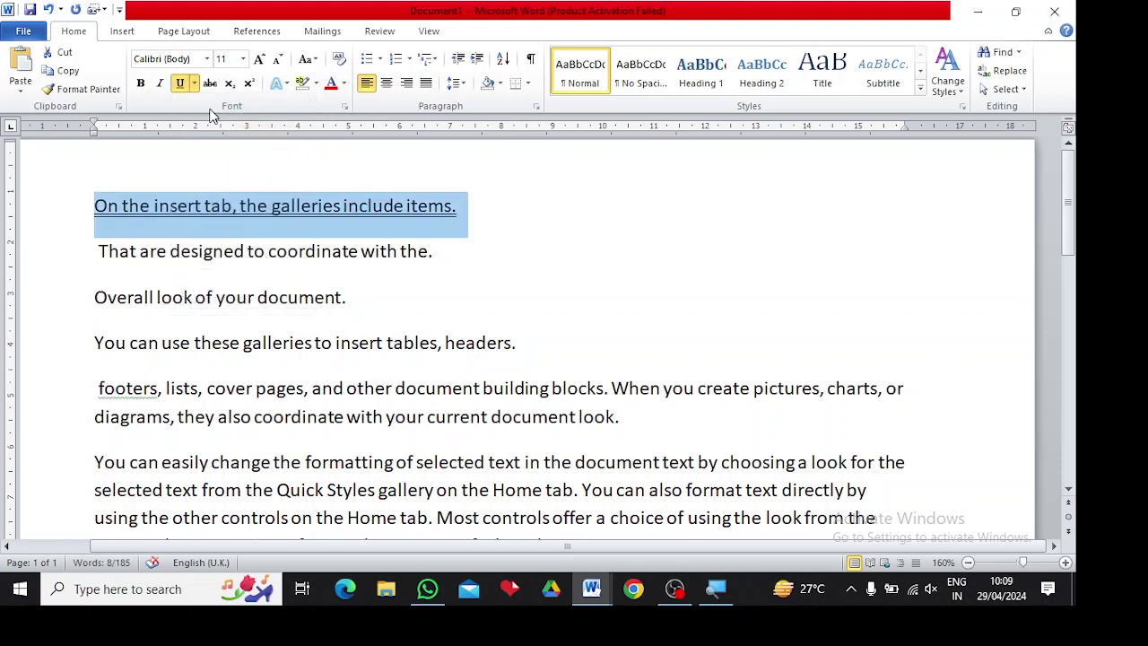
- Set the underline color of the first line to black and deselect the line
click(194, 83)
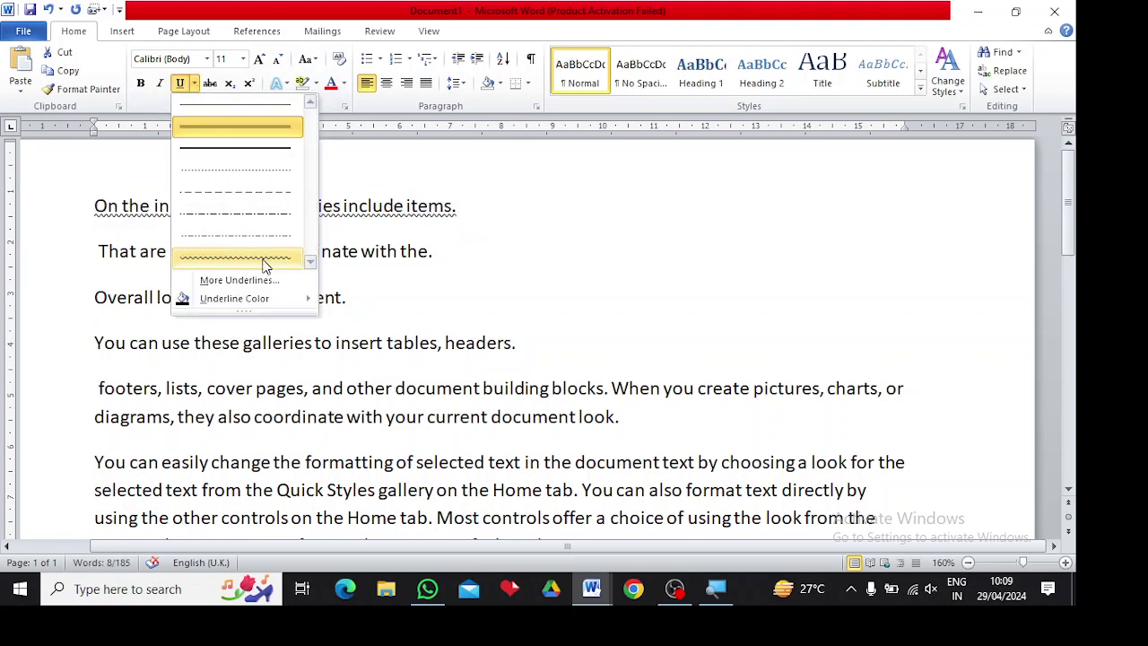
mouse_move(264, 302)
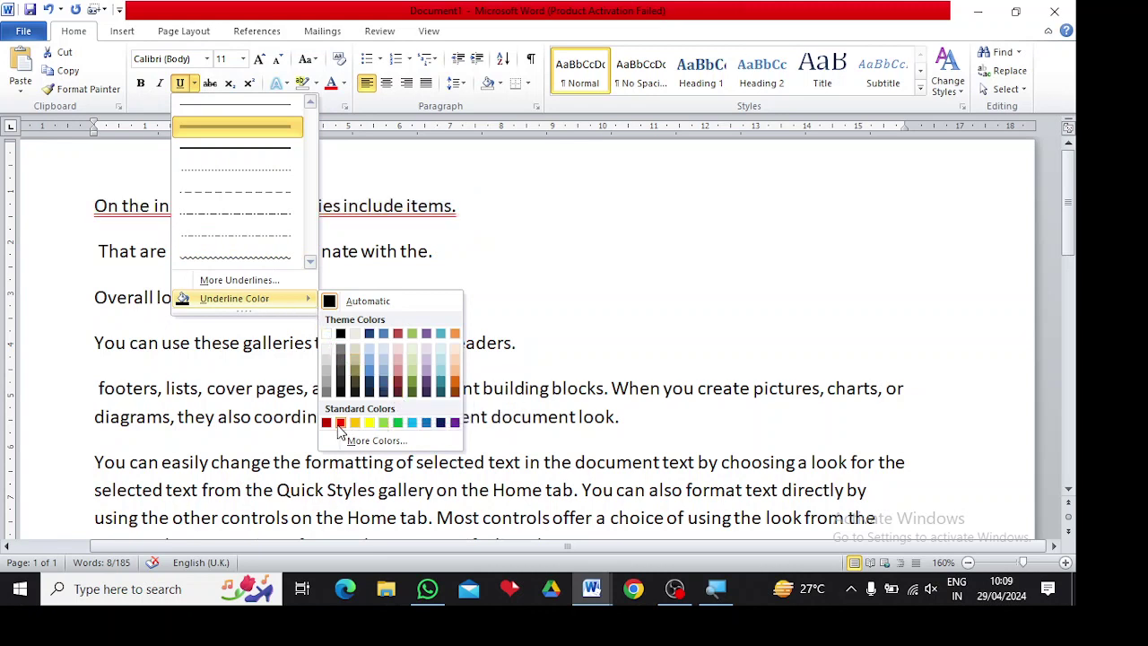
click(340, 337)
click(305, 251)
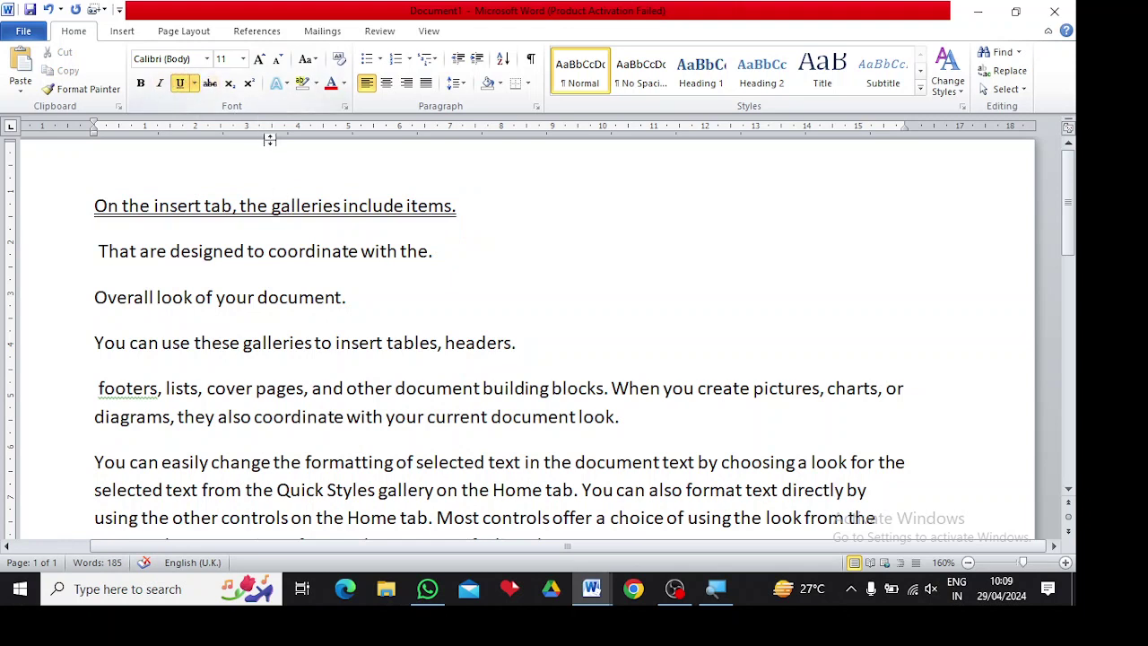
- Select the double-underlined first line and add both bold and italic formatting
click(459, 206)
drag(458, 207, 94, 207)
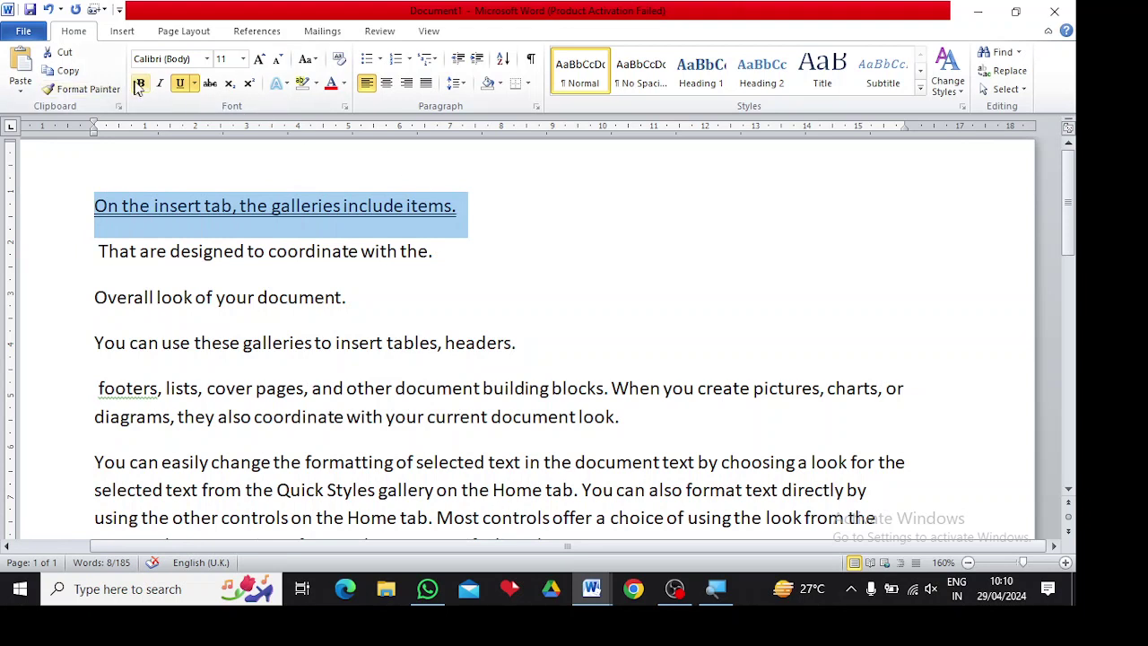
click(141, 83)
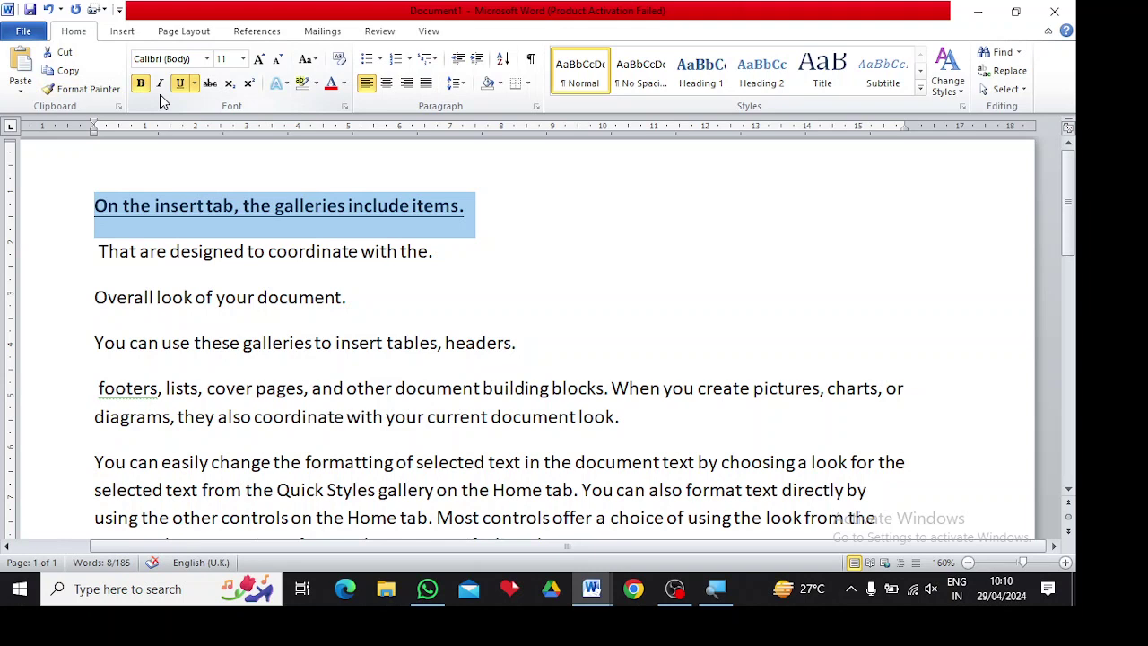
click(160, 87)
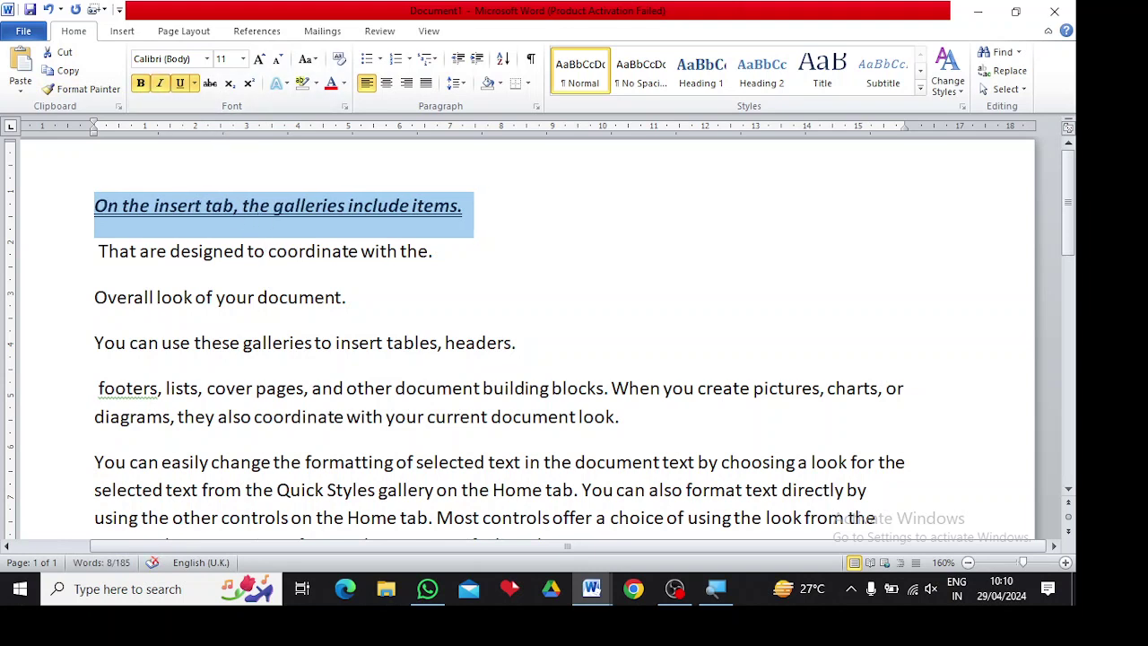
- Remove the bold, italic and underline formatting from the selected first line
click(141, 84)
click(160, 84)
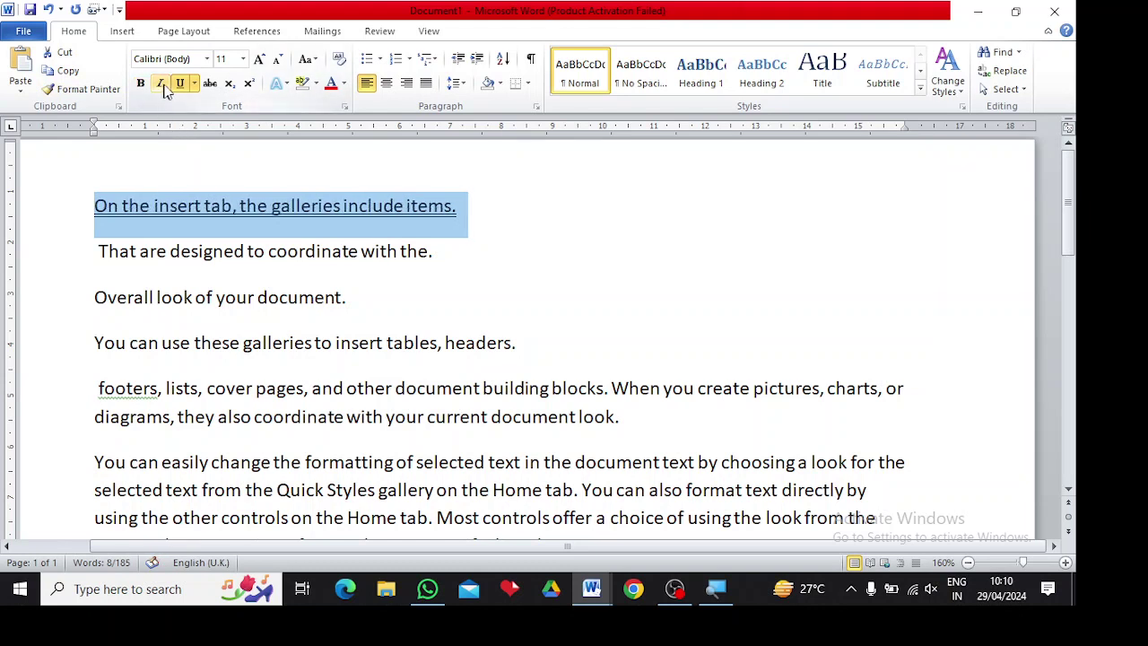
click(180, 83)
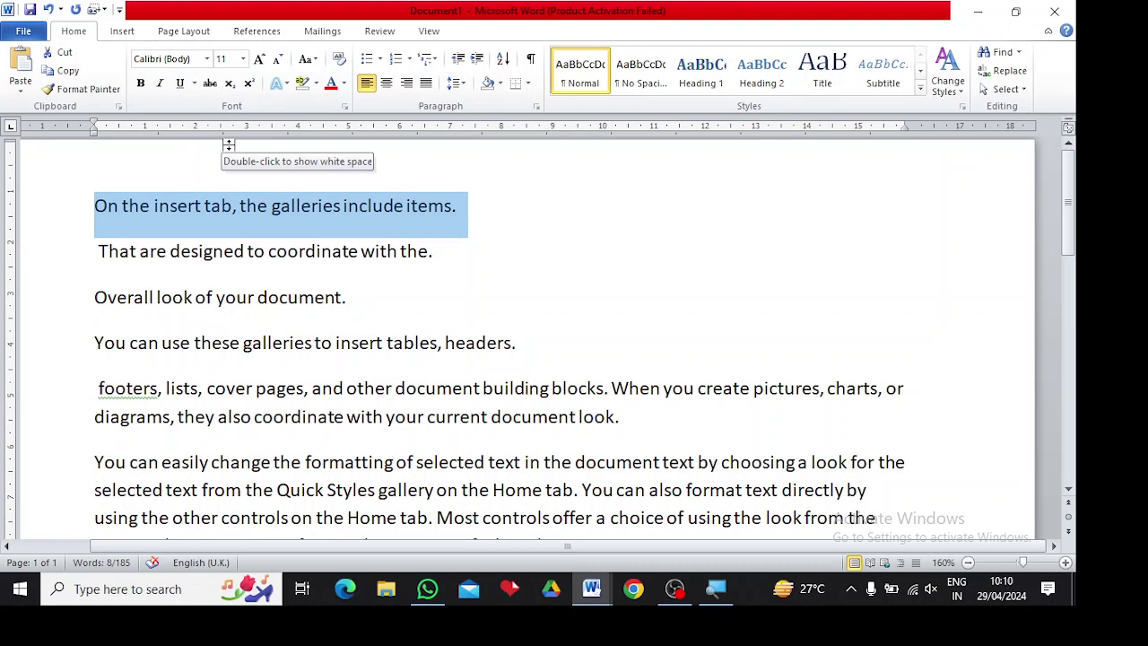
- Apply strikethrough to the first line and to the second line, "That are designed to coordinate with the.", and deselect the text
click(210, 85)
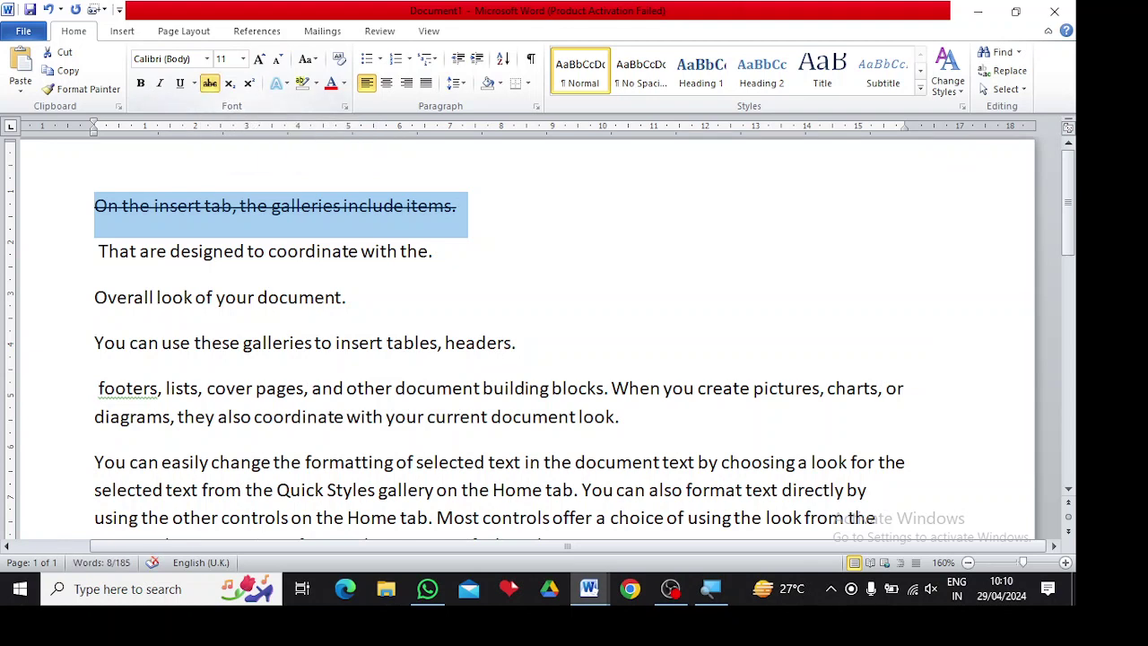
click(418, 253)
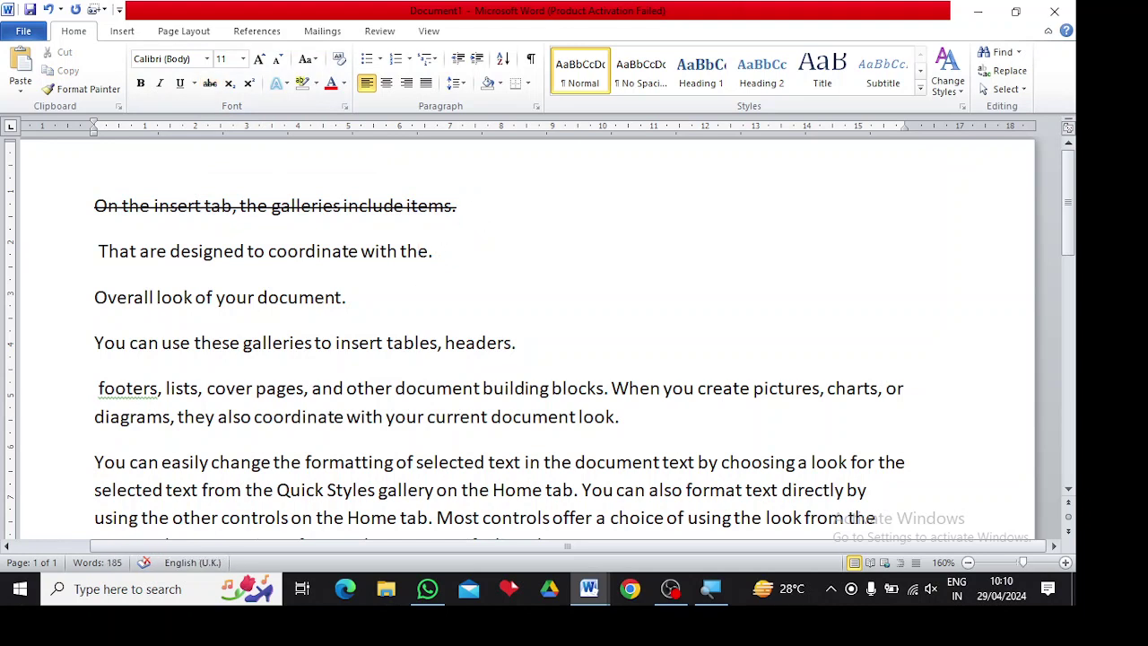
key(End)
key(shift+Left)
key(shift+Left)
key(shift+Left)
key(shift+Left)
key(shift+Left)
key(shift+Left)
key(shift+Left)
key(shift+Left)
key(shift+Left)
key(shift+Left)
key(shift+Left)
key(shift+Left)
key(shift+Left)
key(shift+Left)
key(shift+Left)
key(shift+Left)
key(shift+Left)
key(shift+Left)
key(shift+Left)
key(shift+Left)
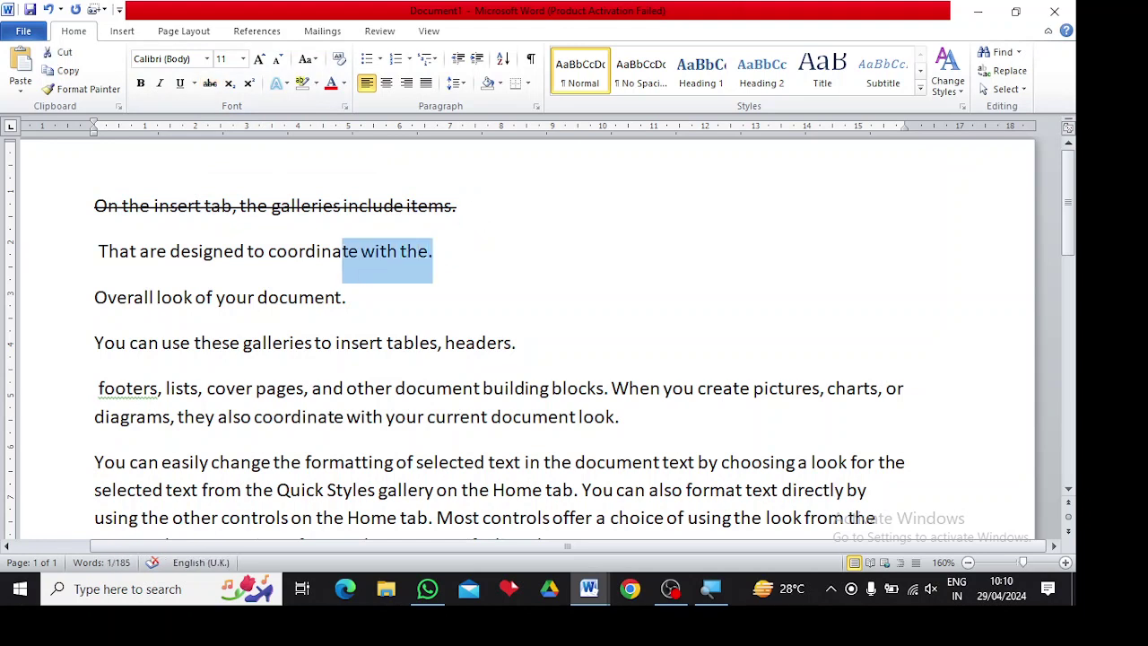
key(shift+Left)
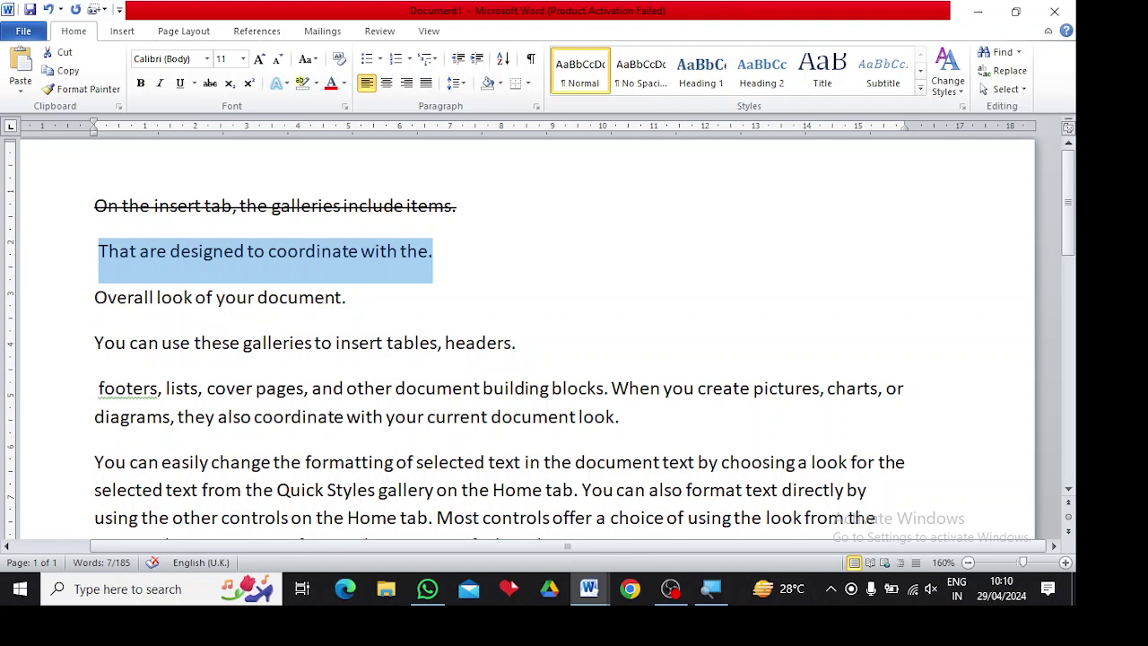
click(210, 84)
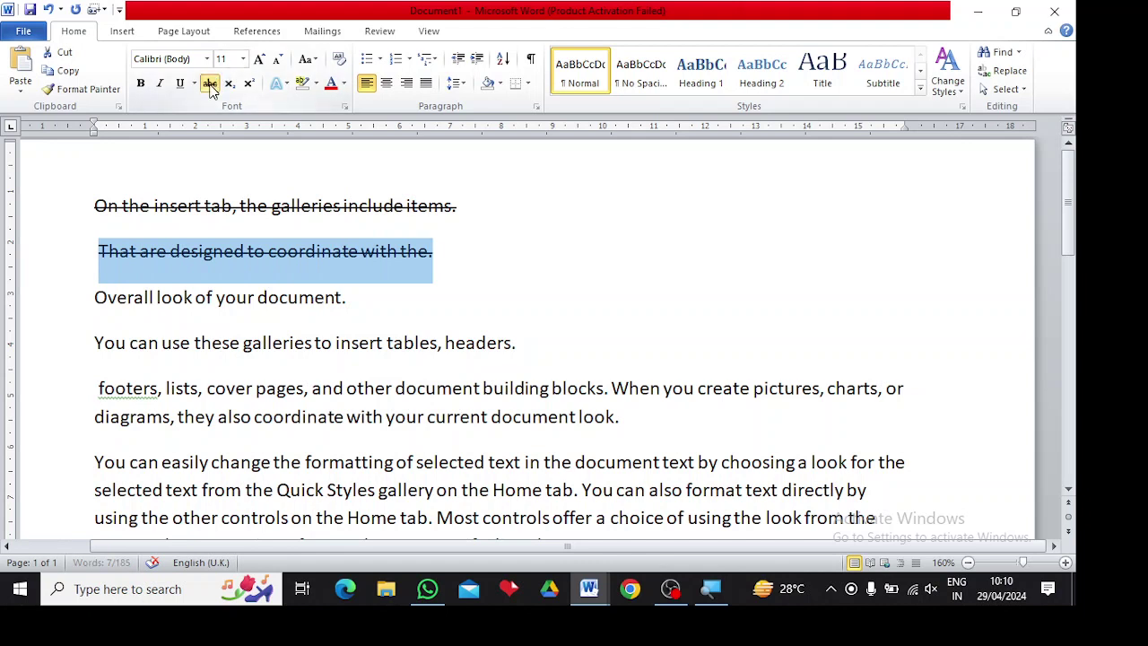
click(351, 297)
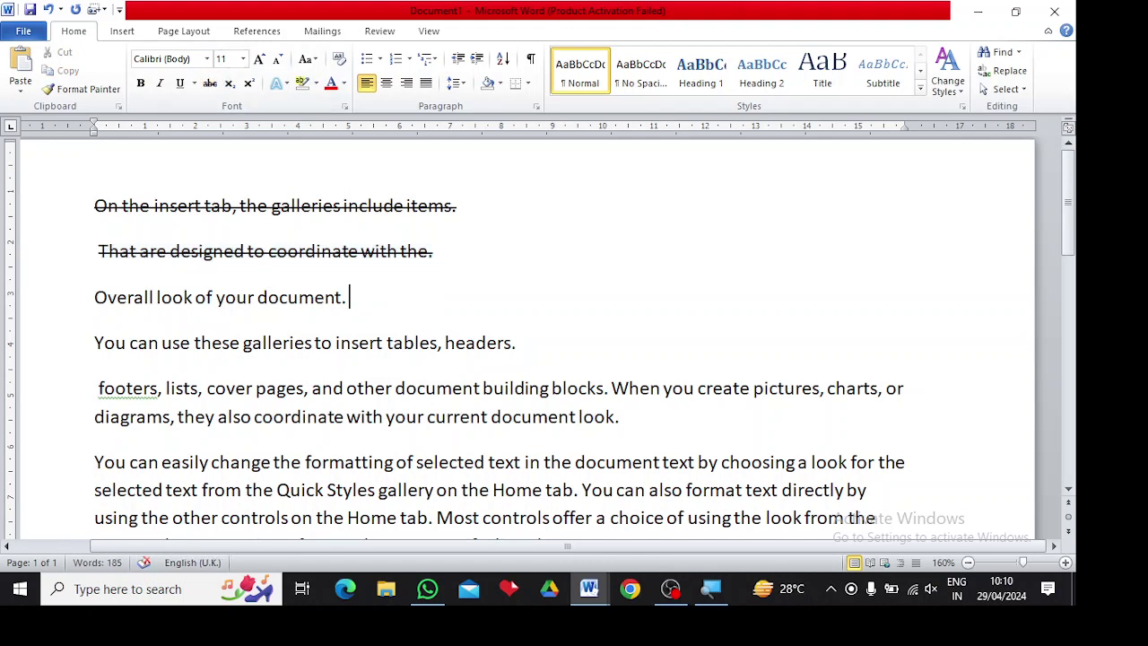
- Remove the strikethrough from the first two lines and deselect the text
click(435, 252)
key(shift+Up)
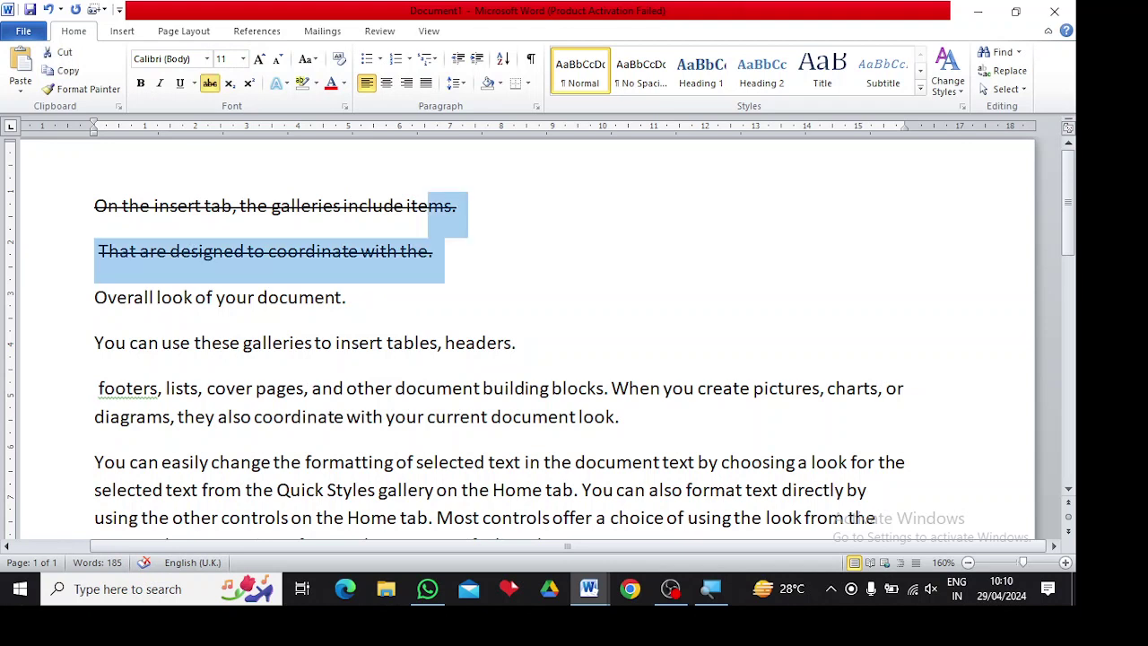
key(ctrl+shift+Left)
key(ctrl+shift+Left)
key(ctrl+shift+Left)
key(ctrl+shift+Left)
key(ctrl+shift+Left)
key(ctrl+shift+Left)
key(ctrl+shift+Left)
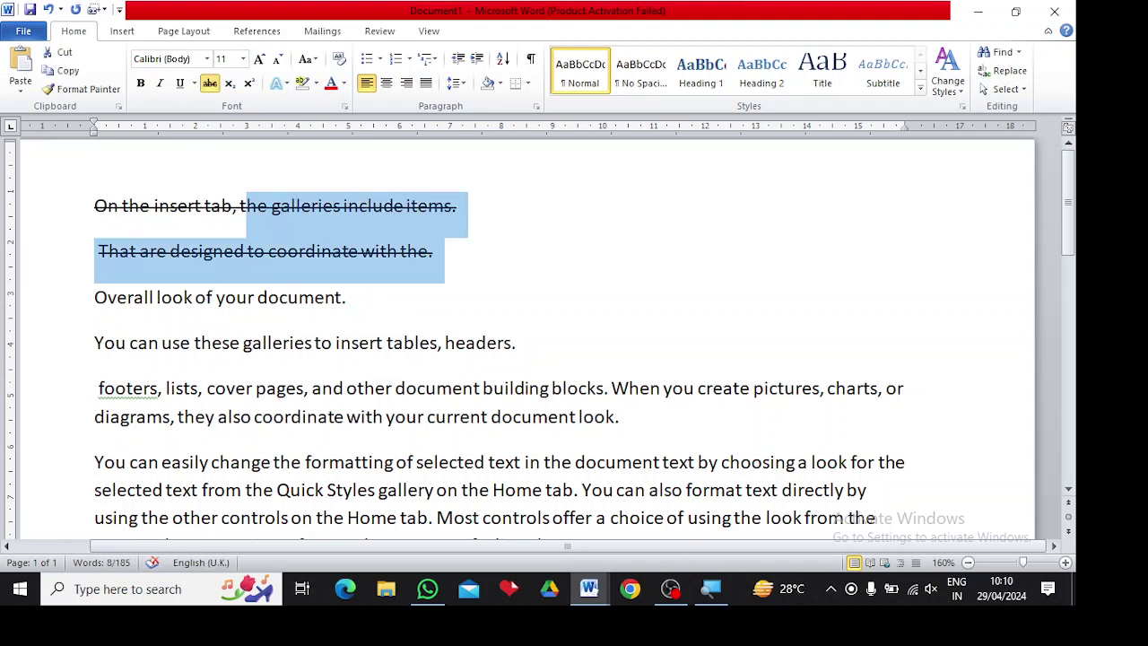
key(ctrl+shift+Left)
key(ctrl+shift+Left)
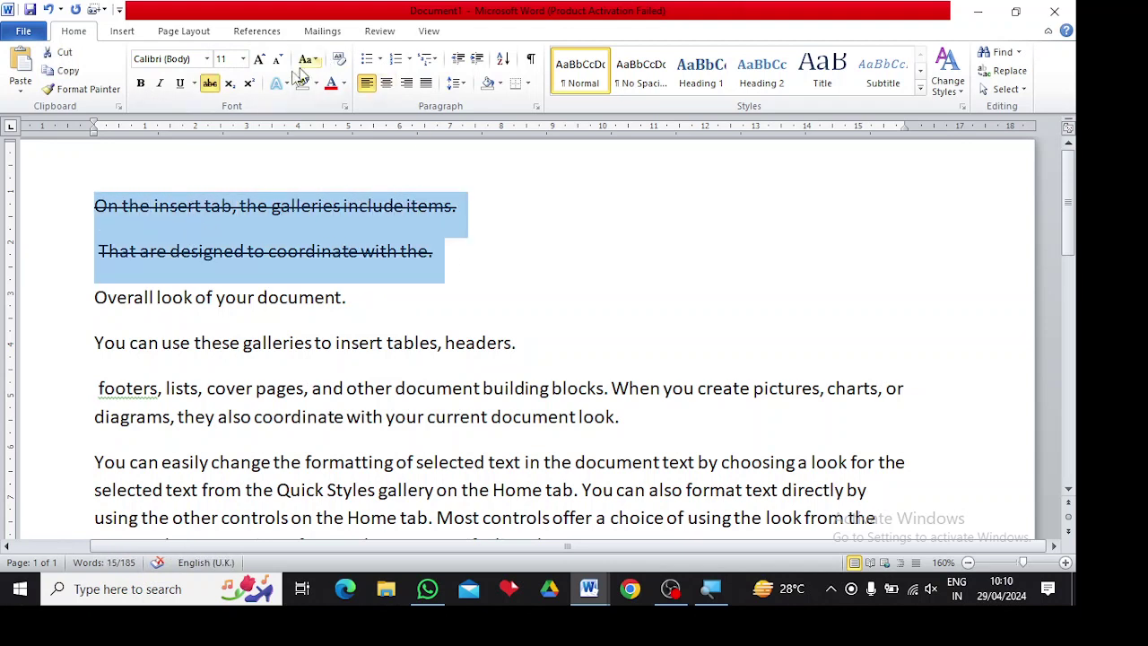
click(213, 86)
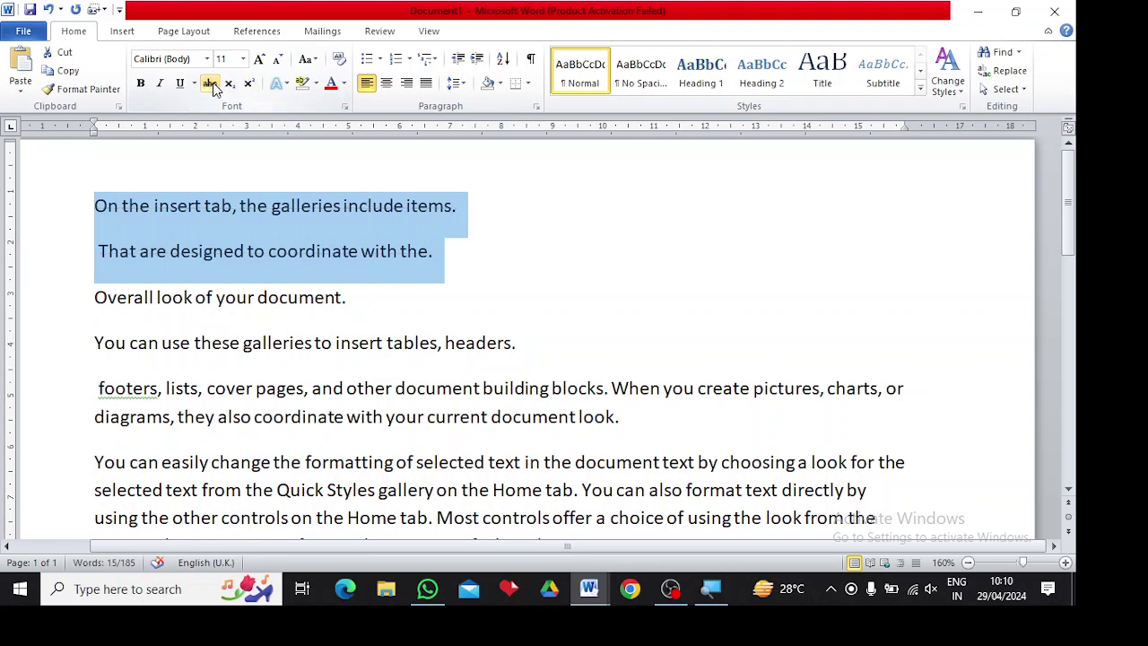
click(449, 252)
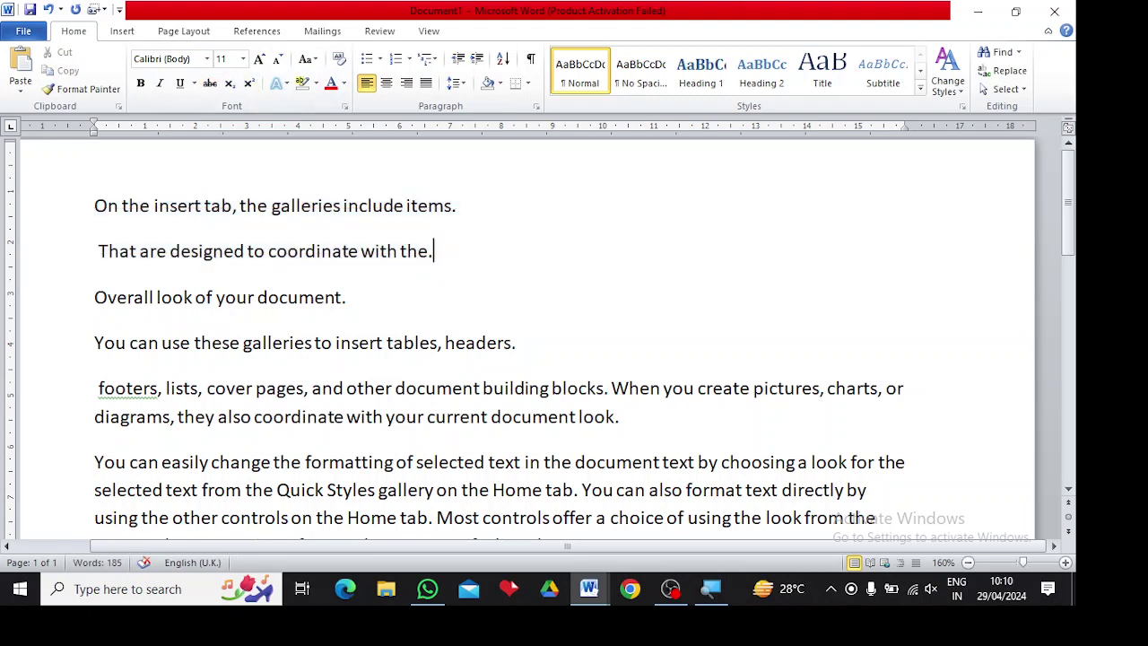
- Add a new line reading "H2O" below the line "That are designed to coordinate with the."
key(Return)
text(H2)
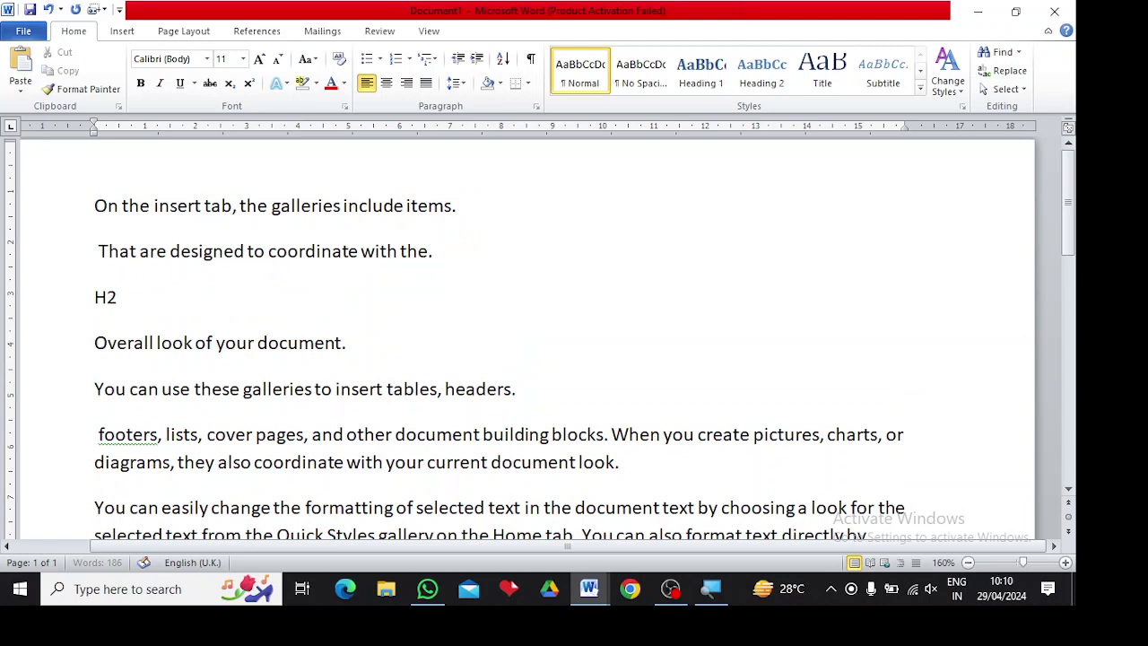
text(O)
- Enlarge the H2O line to font size 90 and deselect it
key(shift+Left)
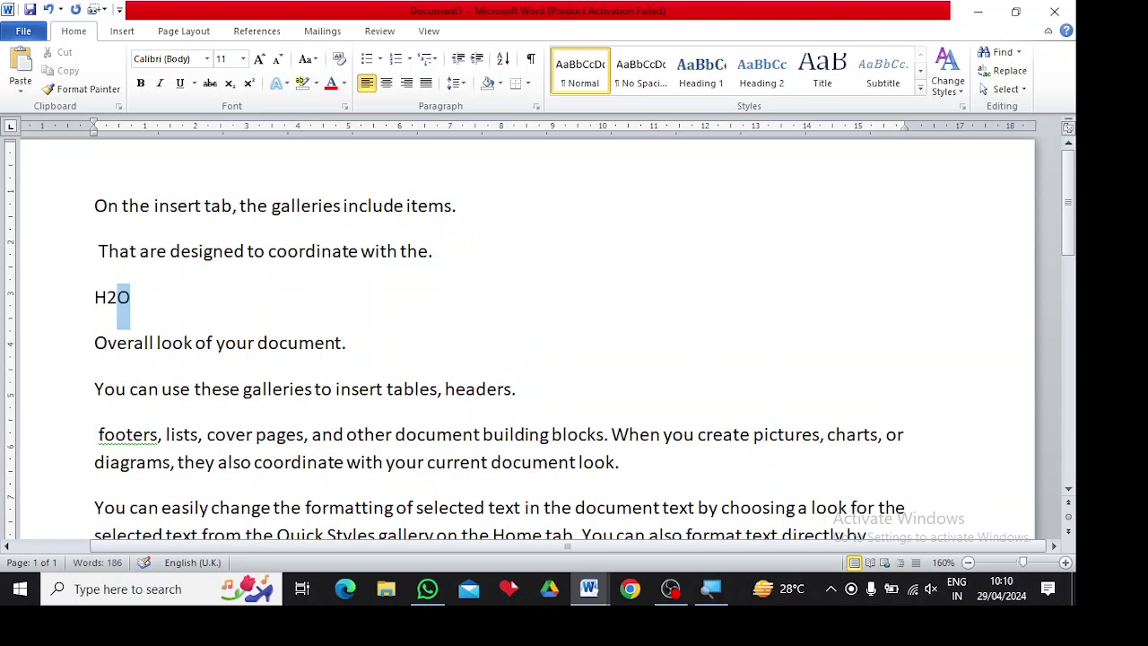
key(shift+Left)
key(shift+Left)
key(shift+Left)
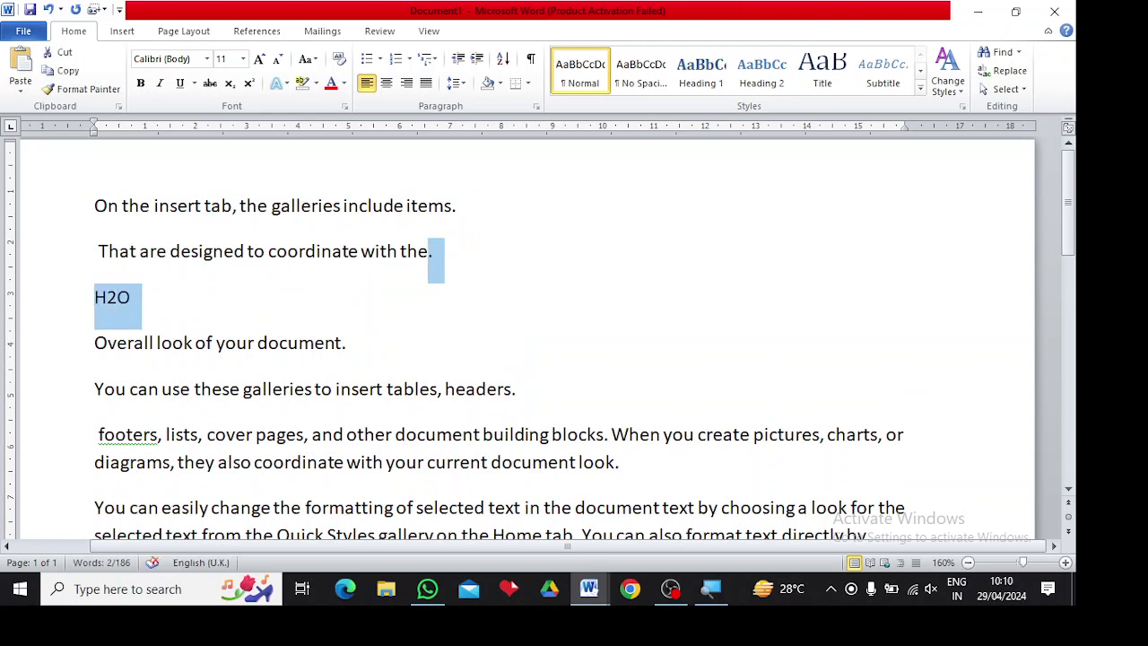
key(shift+Right)
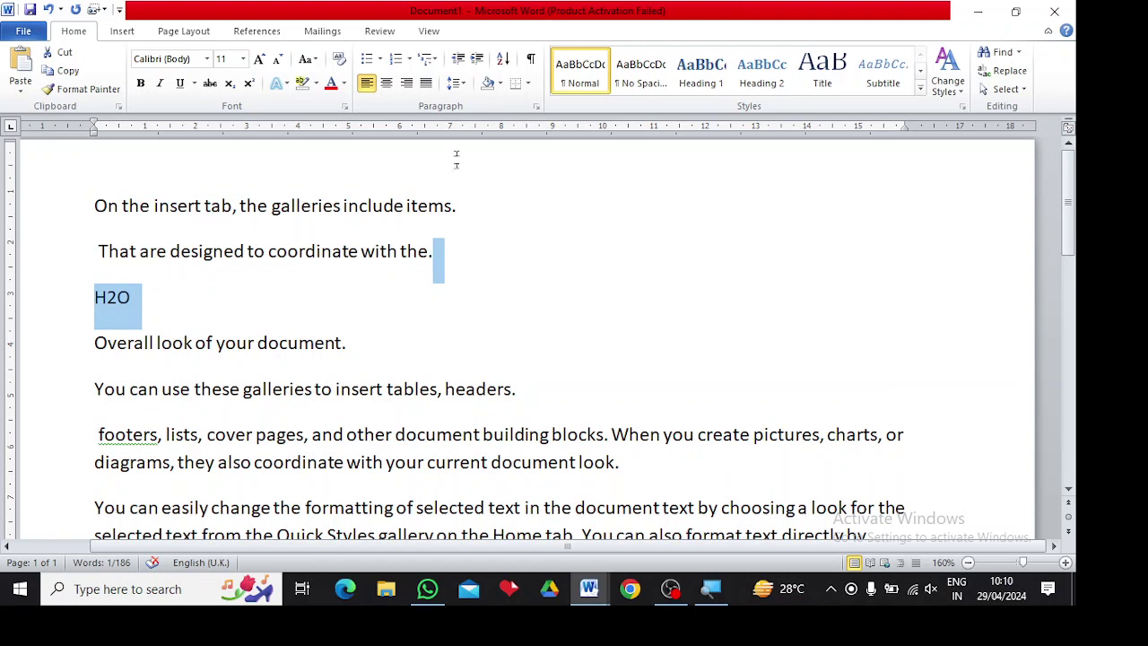
double_click(262, 61)
double_click(262, 61)
triple_click(262, 61)
double_click(262, 61)
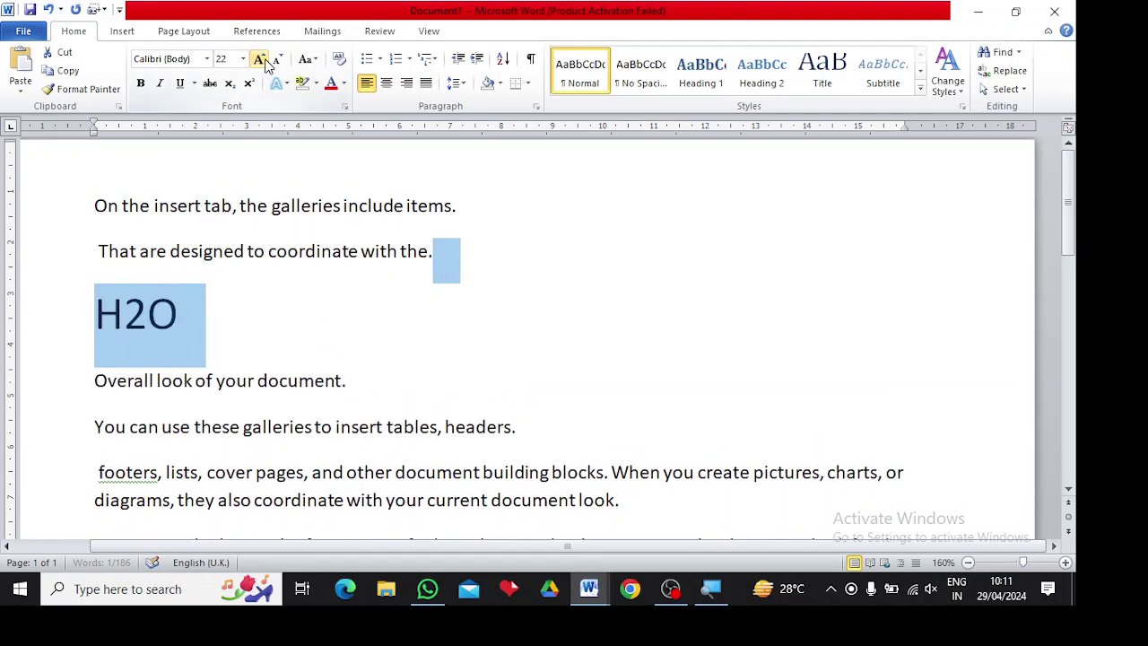
click(262, 61)
double_click(262, 61)
double_click(262, 61)
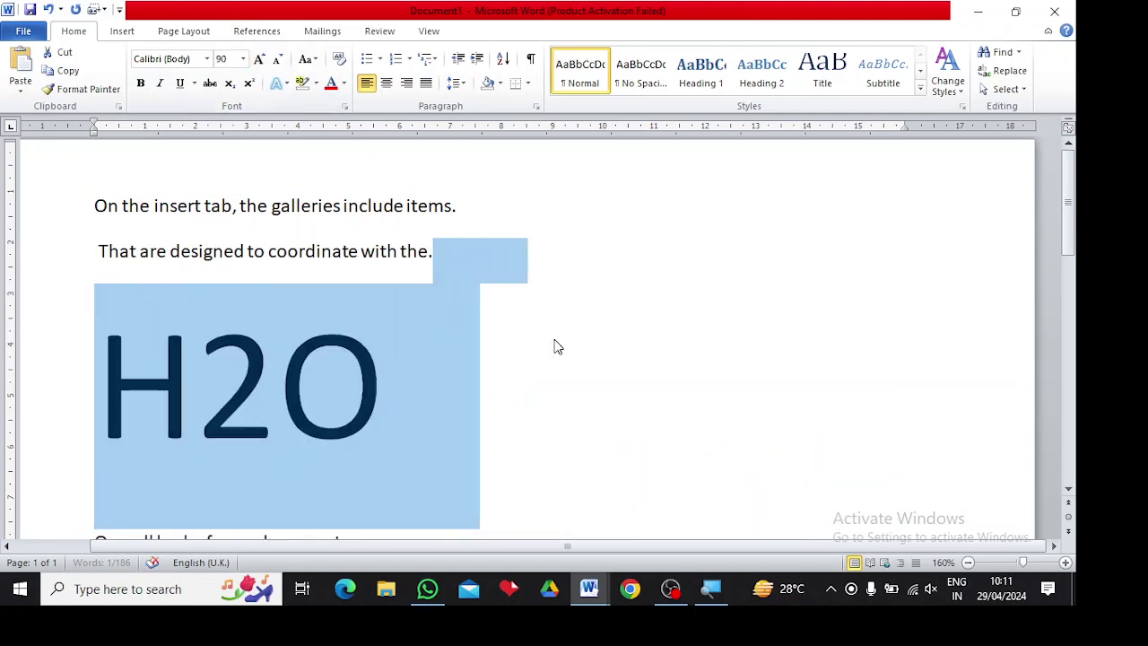
click(553, 343)
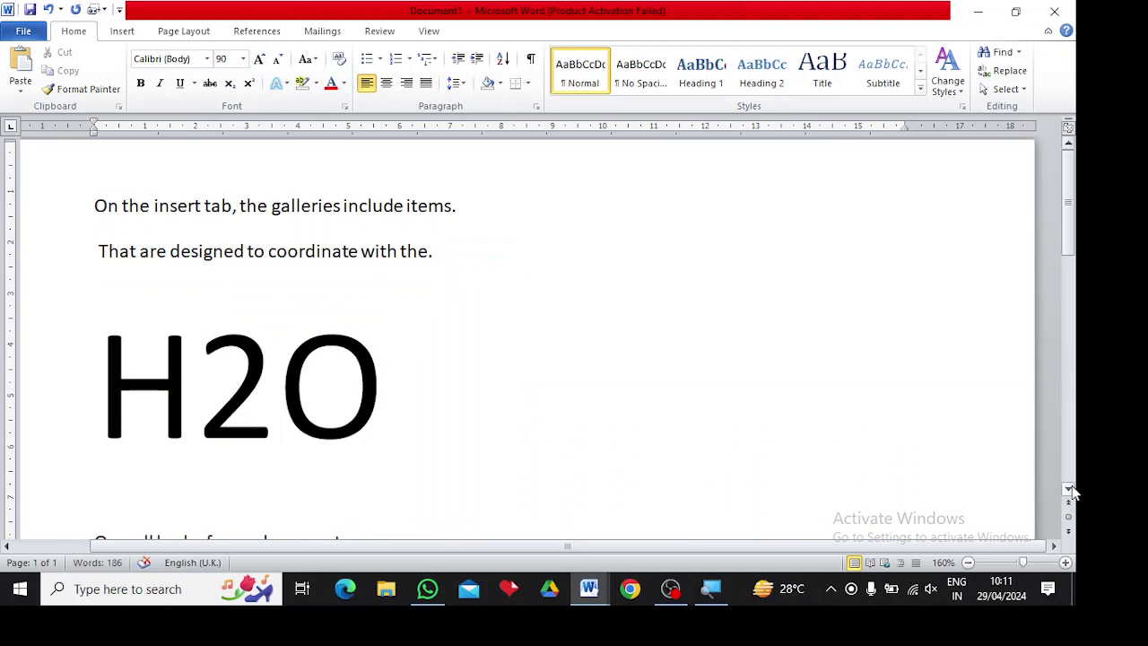
- Select the 2 in H2O and format it as subscript, toggling the effect off and on again
scroll(1073, 495, down, 2)
click(1071, 489)
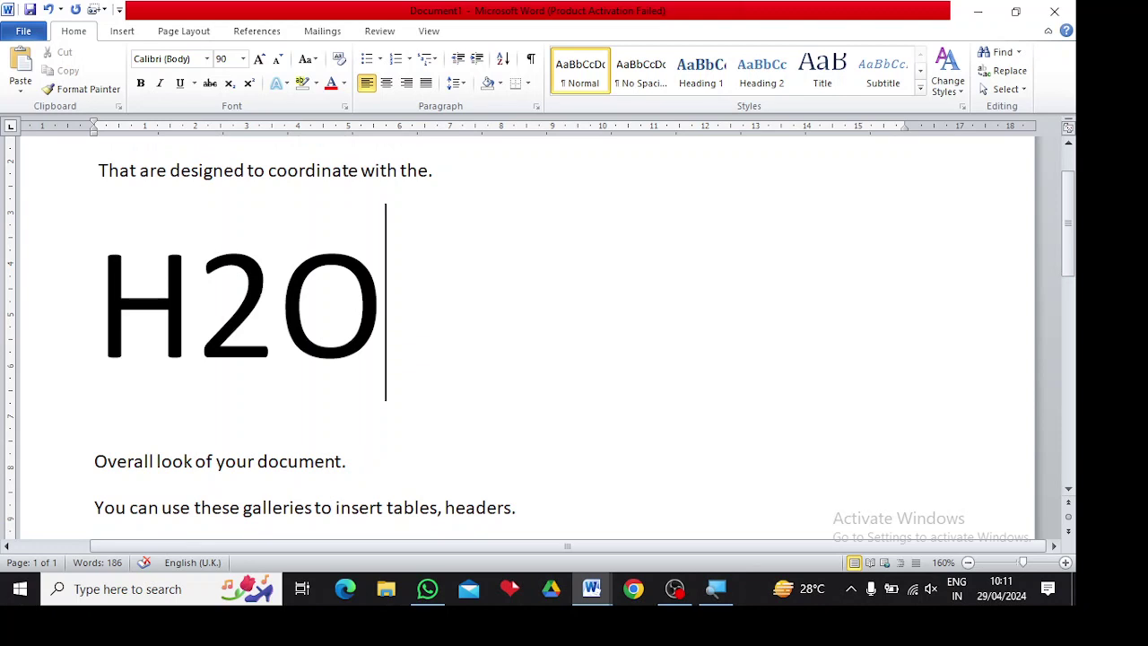
key(Left)
key(shift+Left)
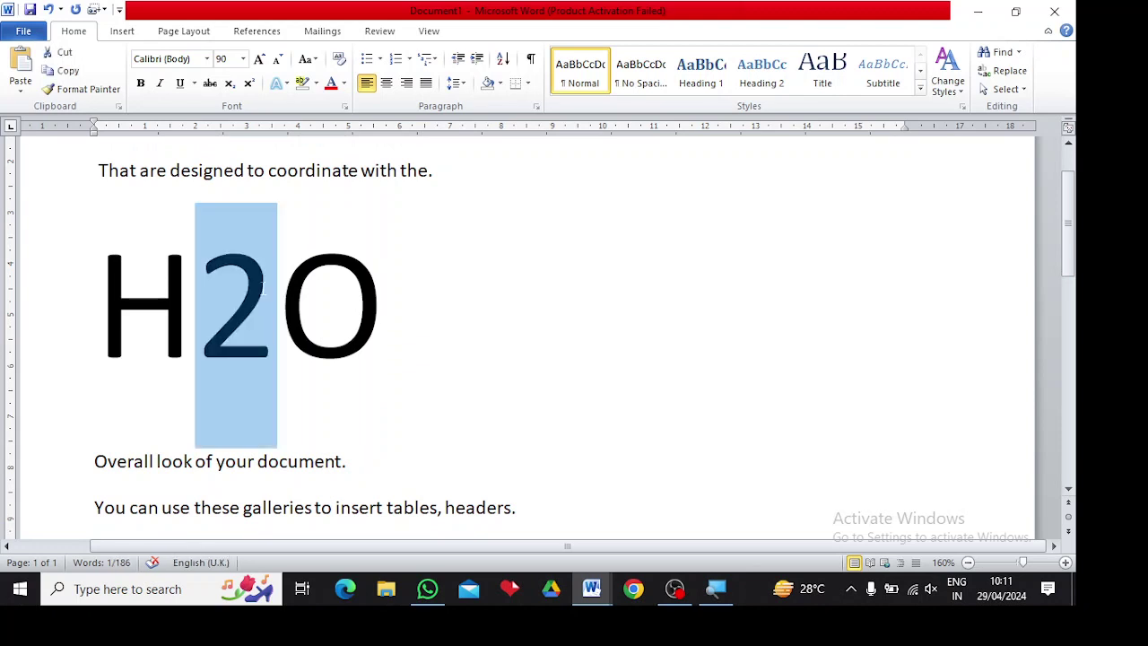
click(233, 84)
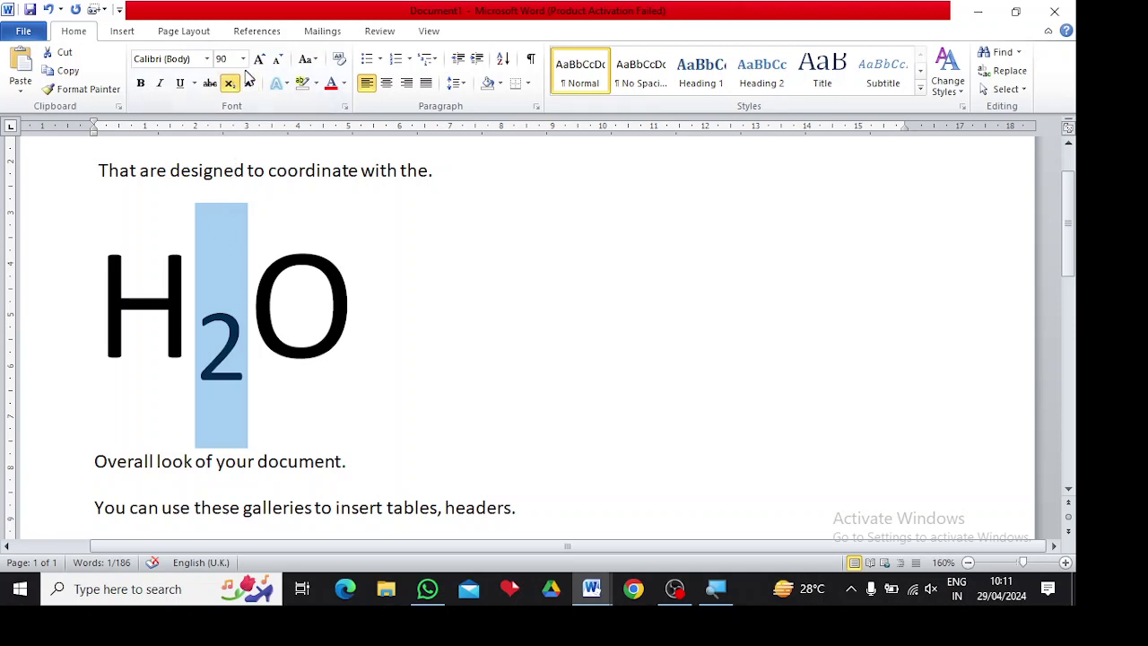
click(231, 86)
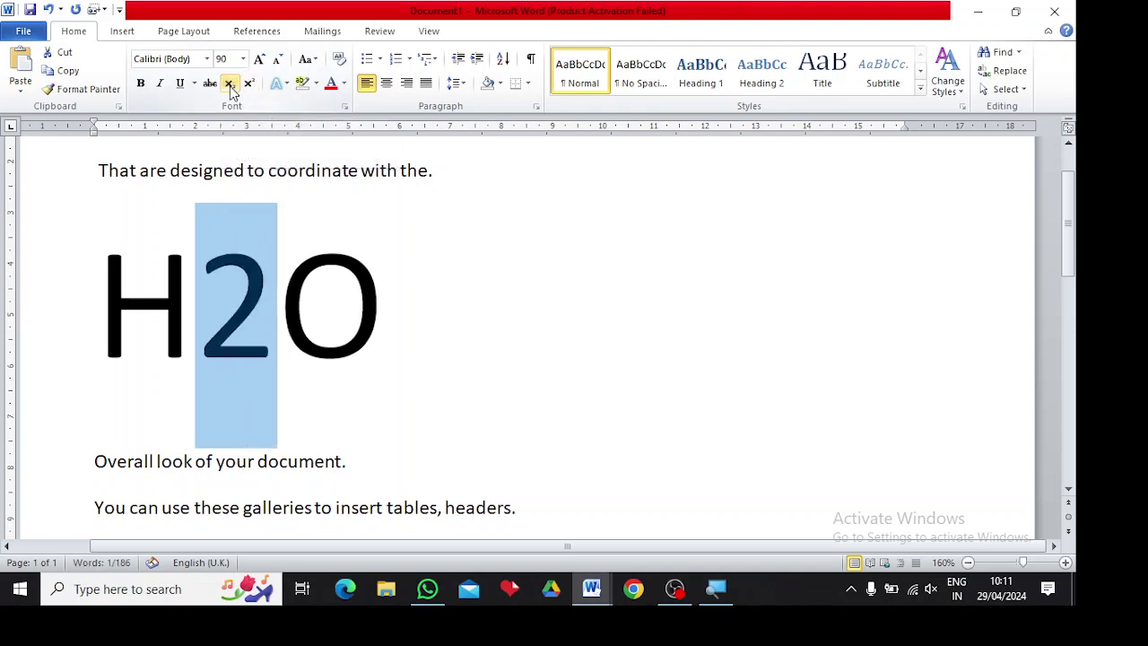
click(231, 86)
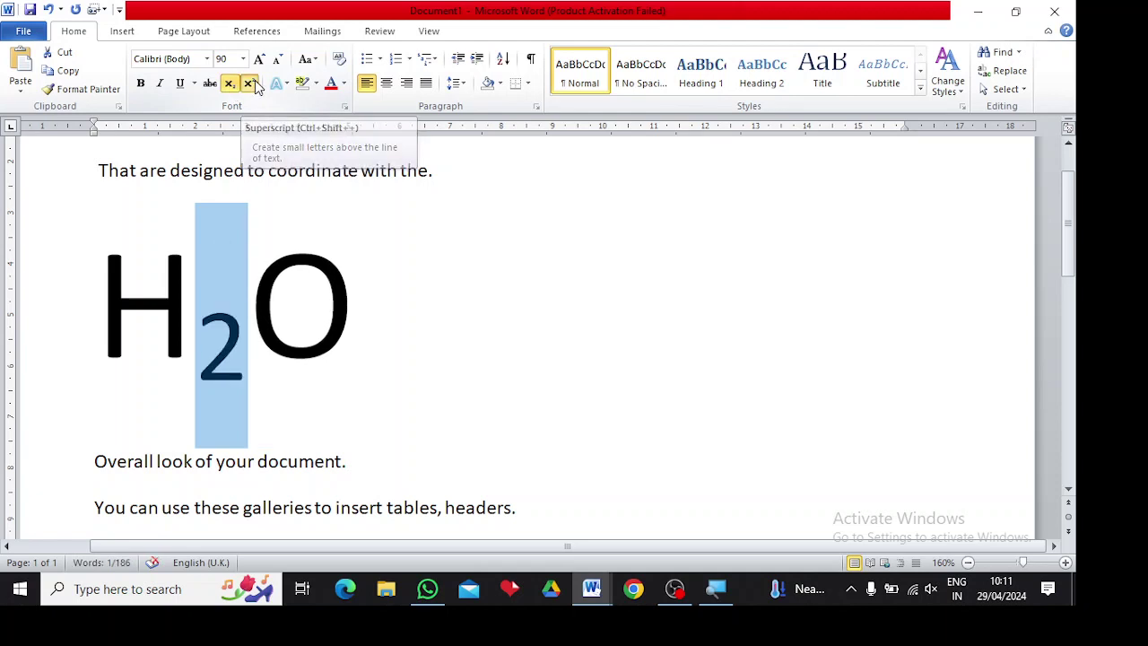
- Switch the selected 2 between superscript and subscript, and return it to normal text
click(252, 83)
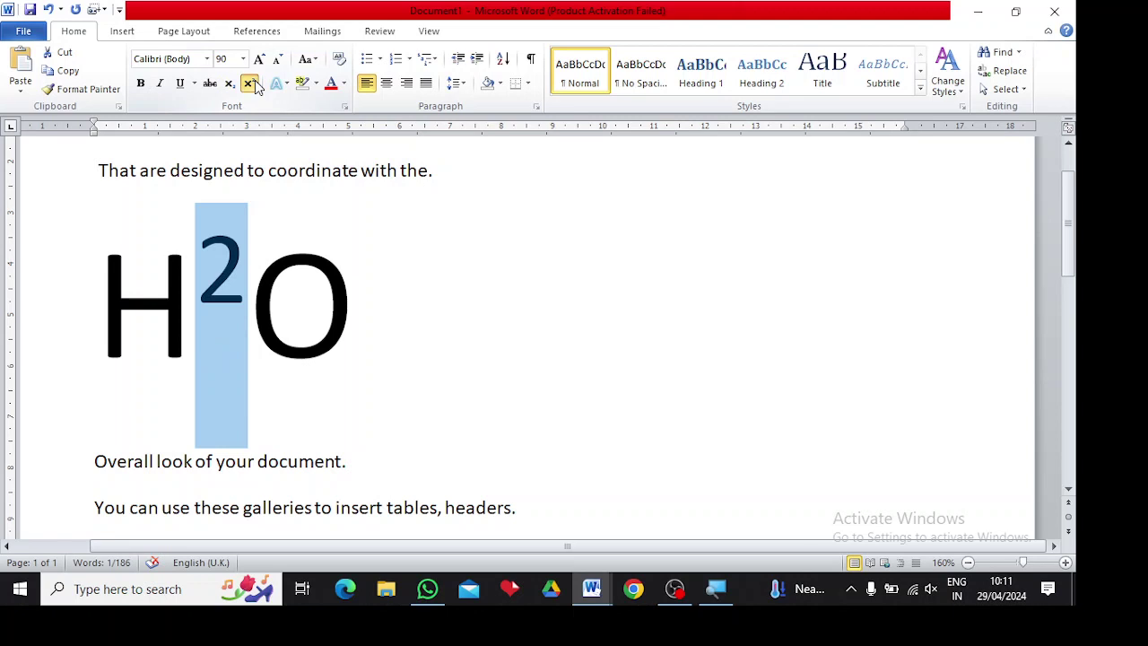
click(255, 84)
click(254, 84)
click(255, 85)
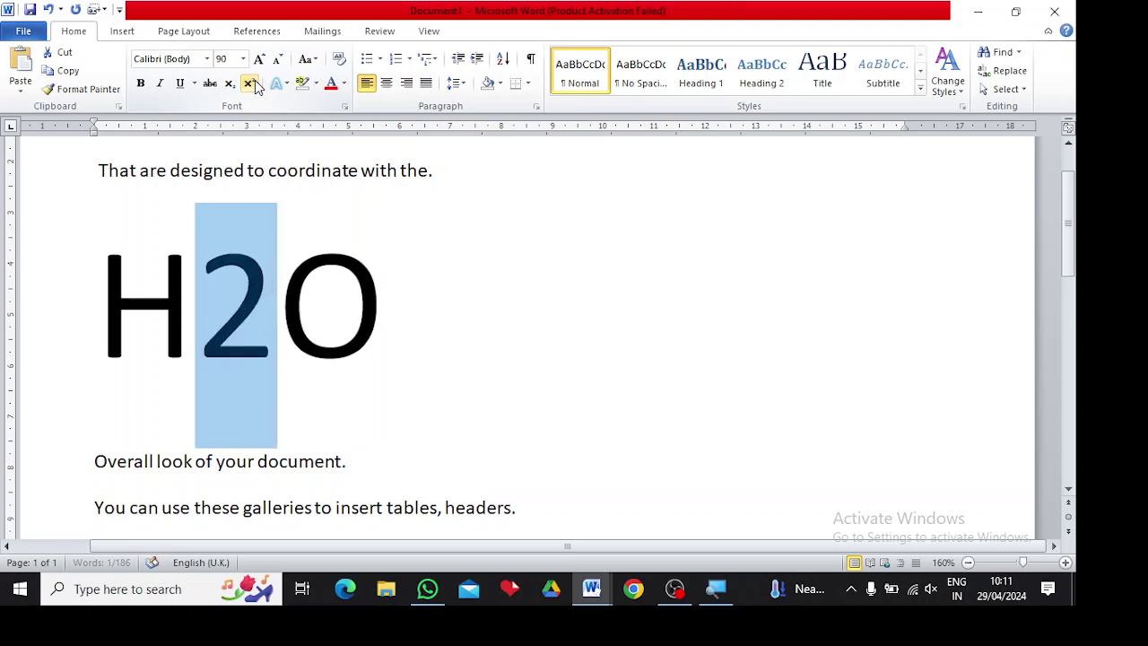
click(230, 83)
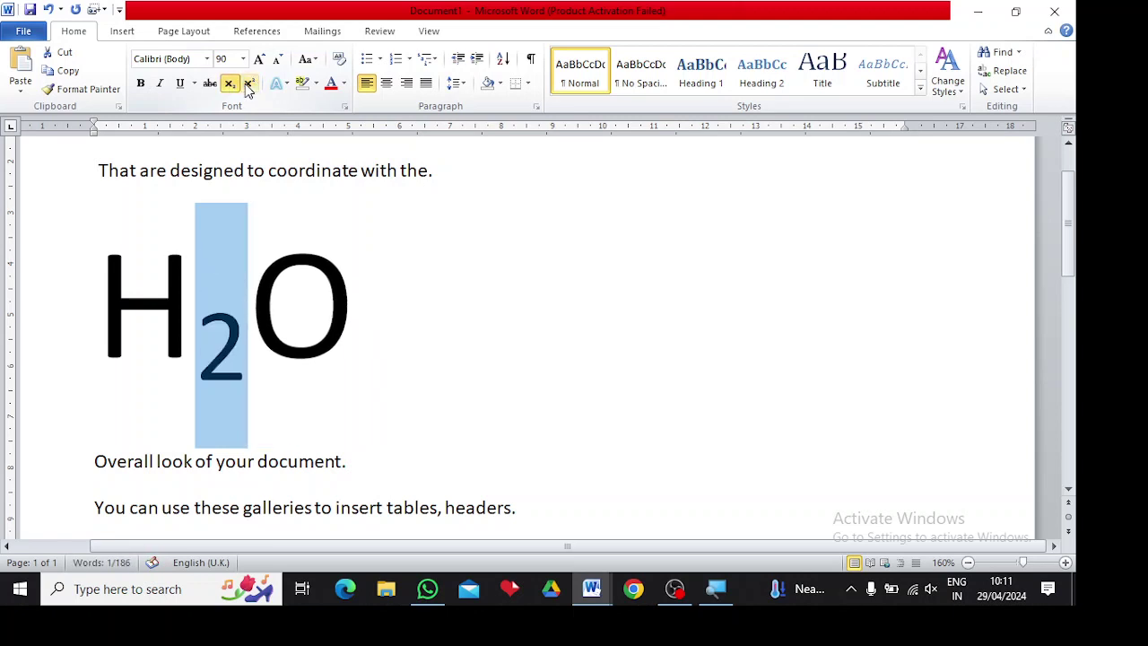
click(250, 85)
click(249, 85)
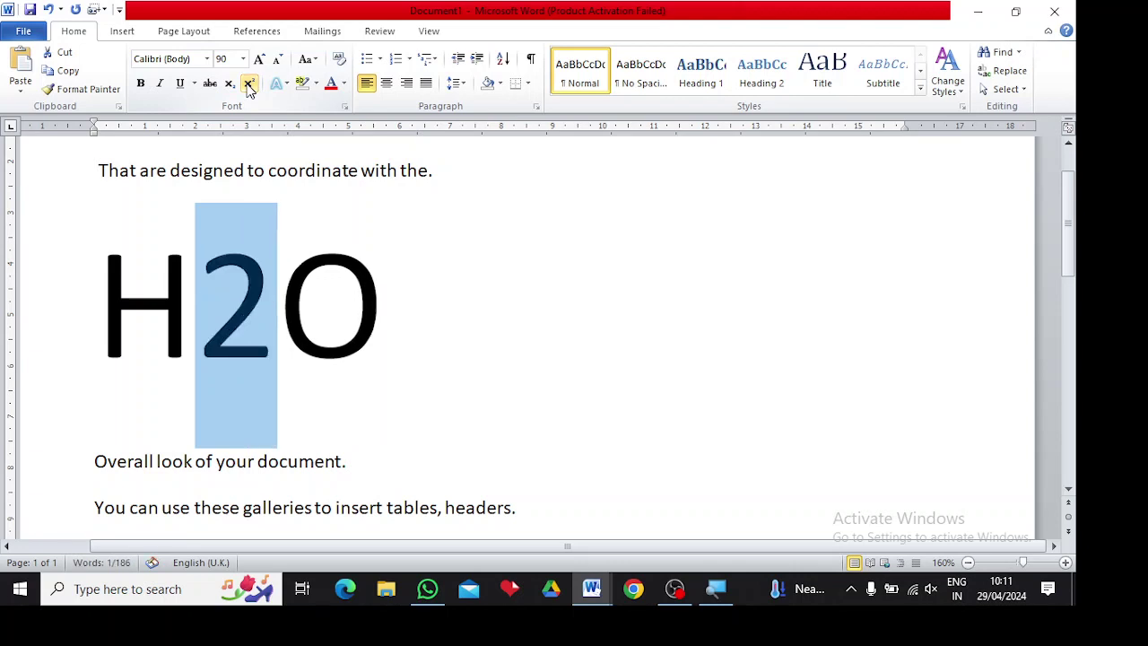
- Select the whole H2O line and apply the bold text effect with white fill and blue gradient outline
key(End)
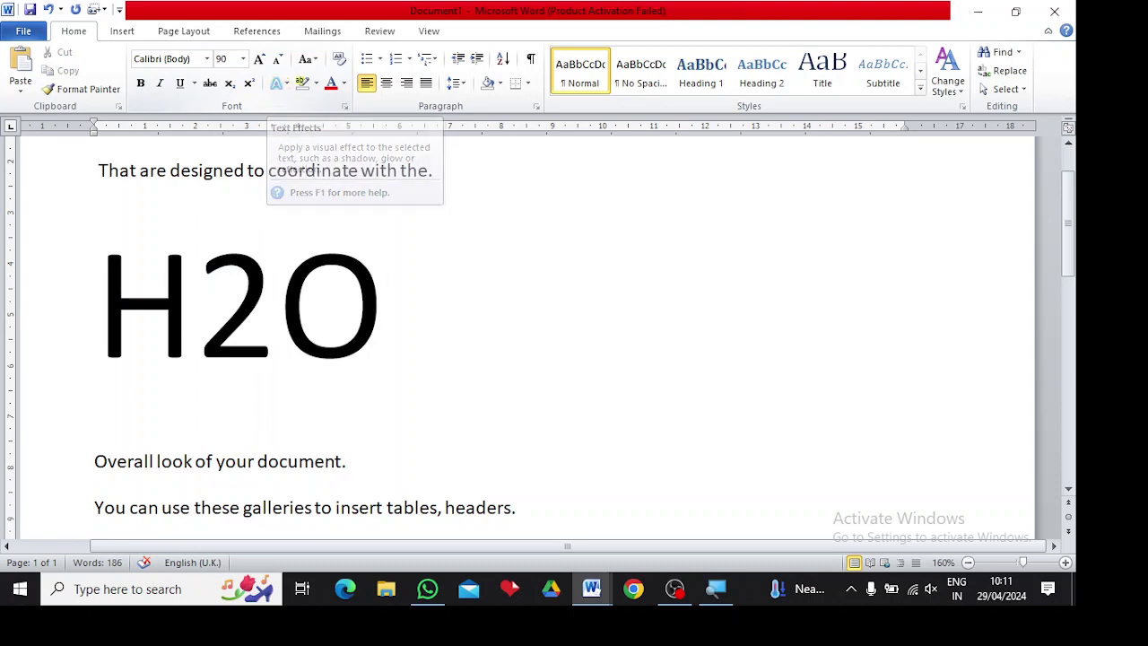
key(shift+Left)
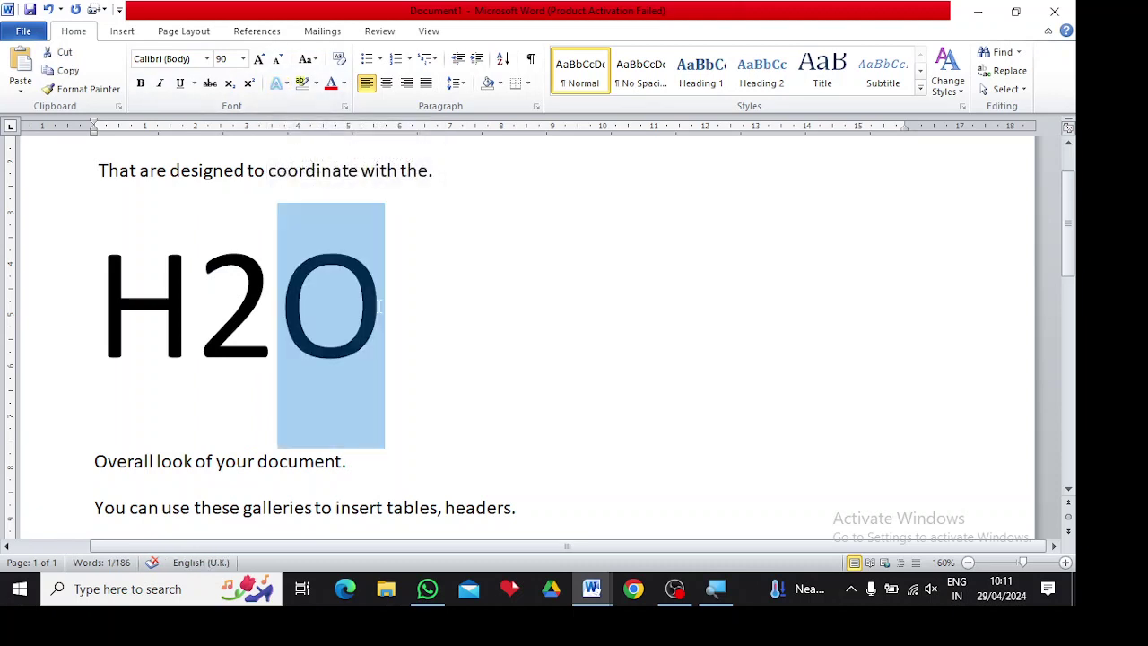
key(shift+Left)
key(shift+Left)
key(shift+Left)
key(shift+Left)
key(shift+Right)
key(shift+Right)
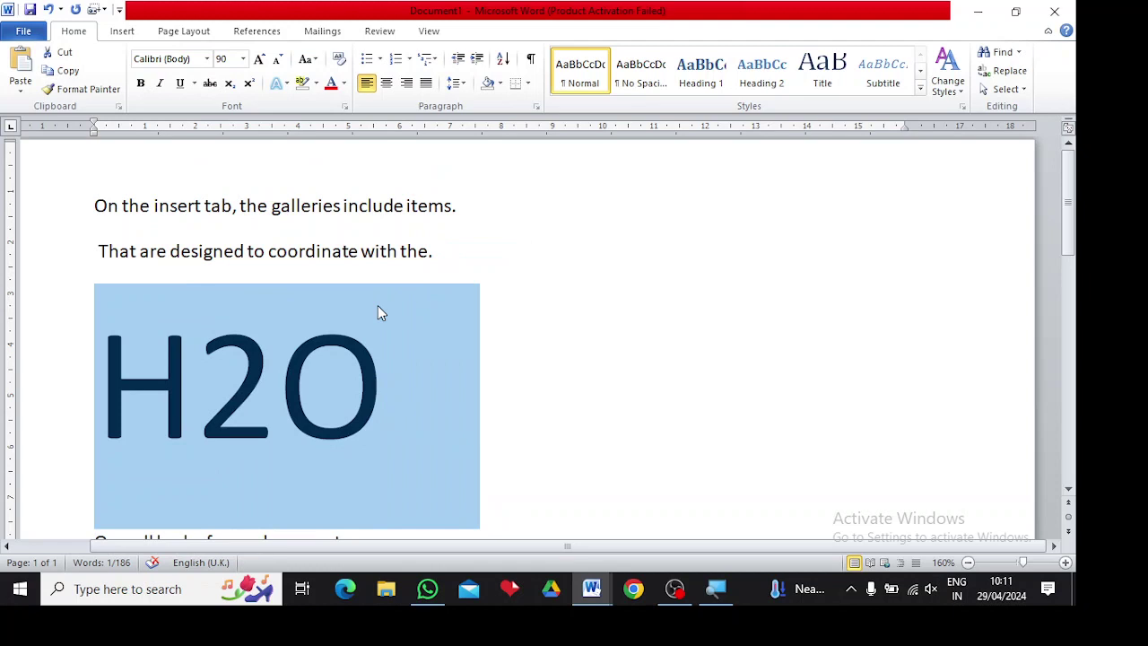
click(285, 83)
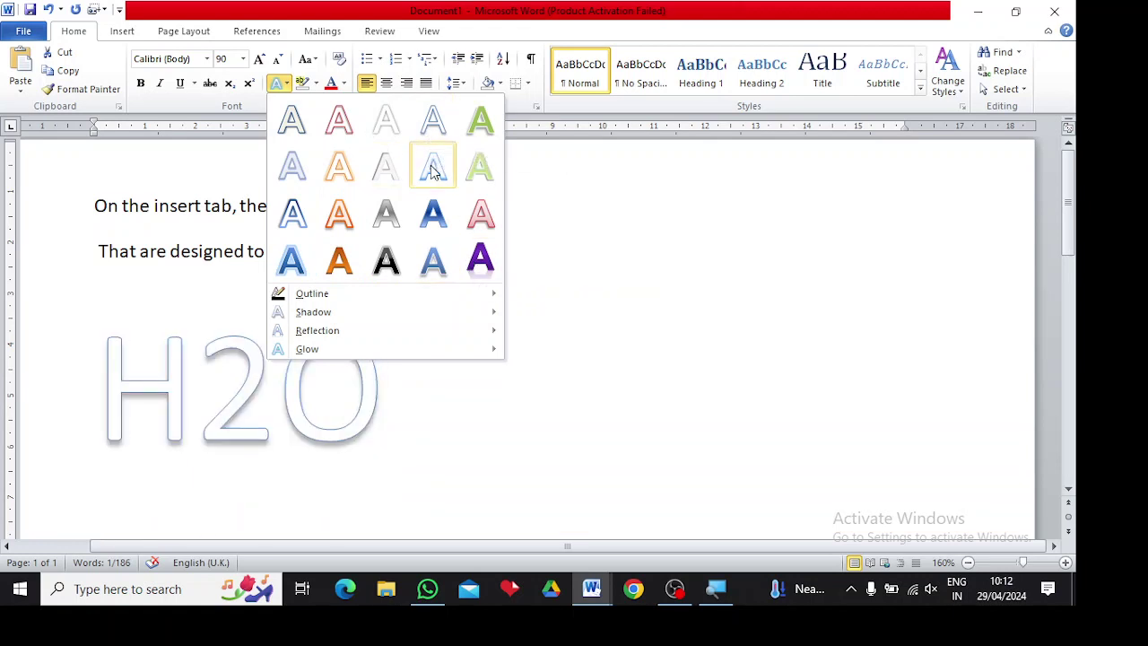
click(289, 222)
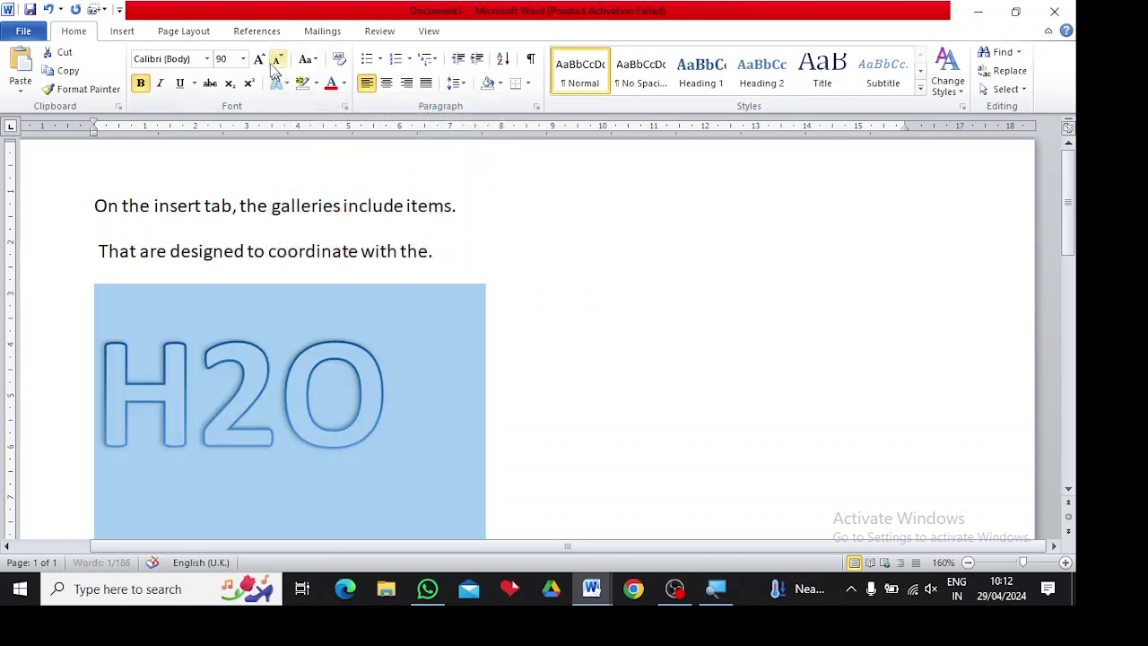
- Increase the H2O text to font size 120 and deselect it
click(258, 60)
click(258, 59)
click(259, 59)
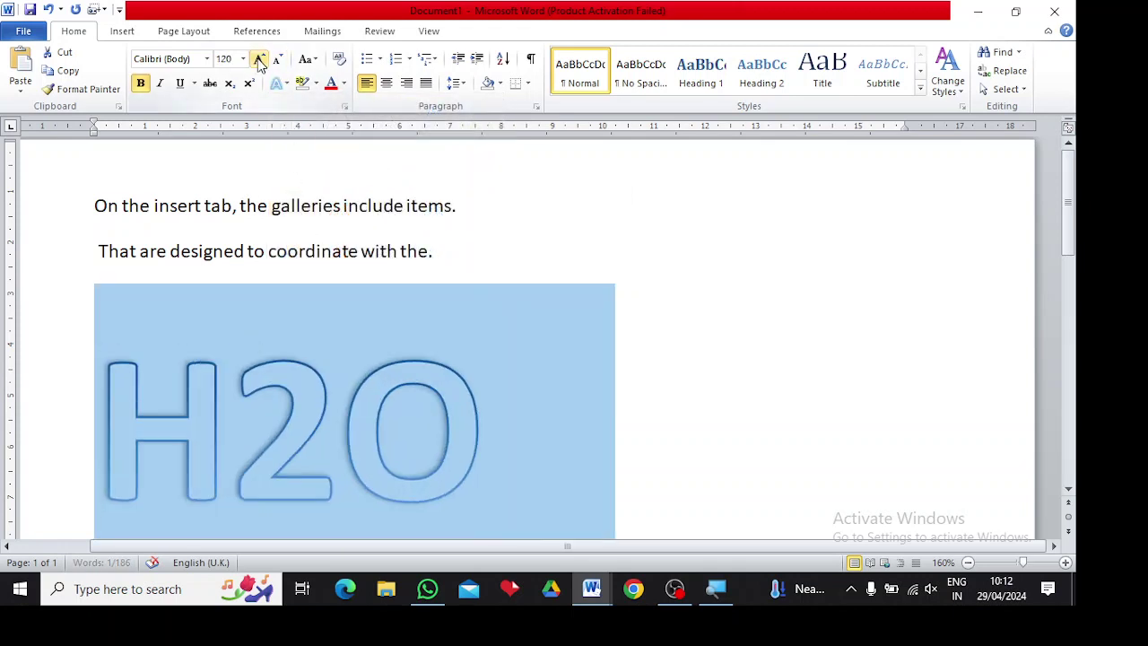
click(791, 320)
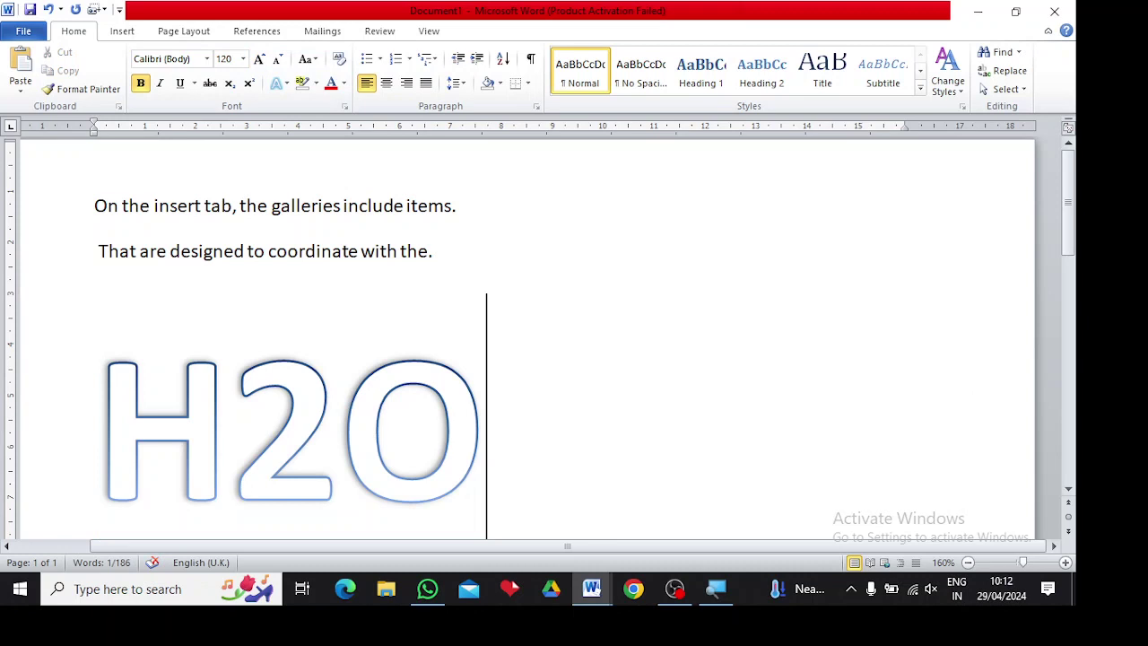
- Select the H2O text and set its text effect outline color to black
click(1069, 490)
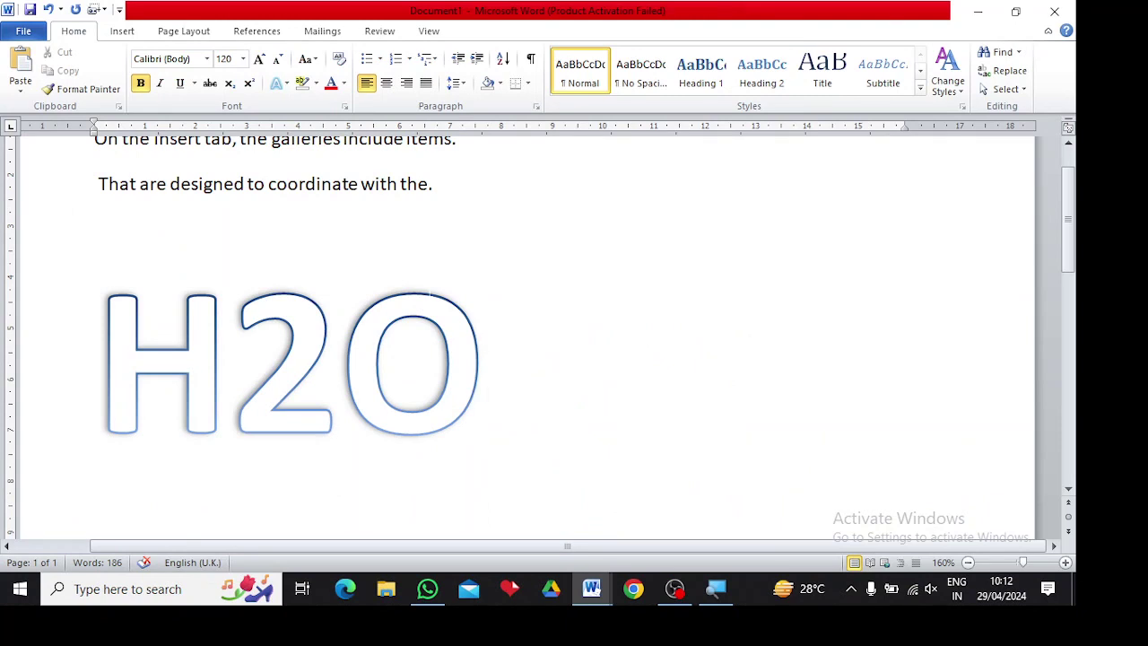
key(shift+Left)
key(shift+Left)
key(shift+Left)
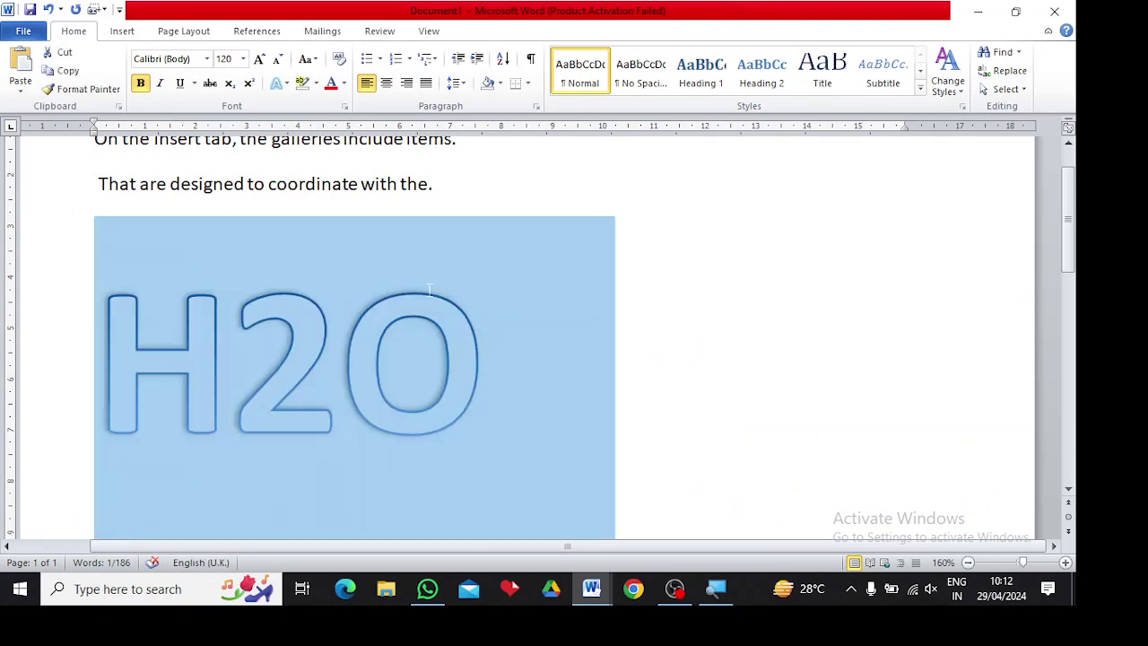
click(286, 83)
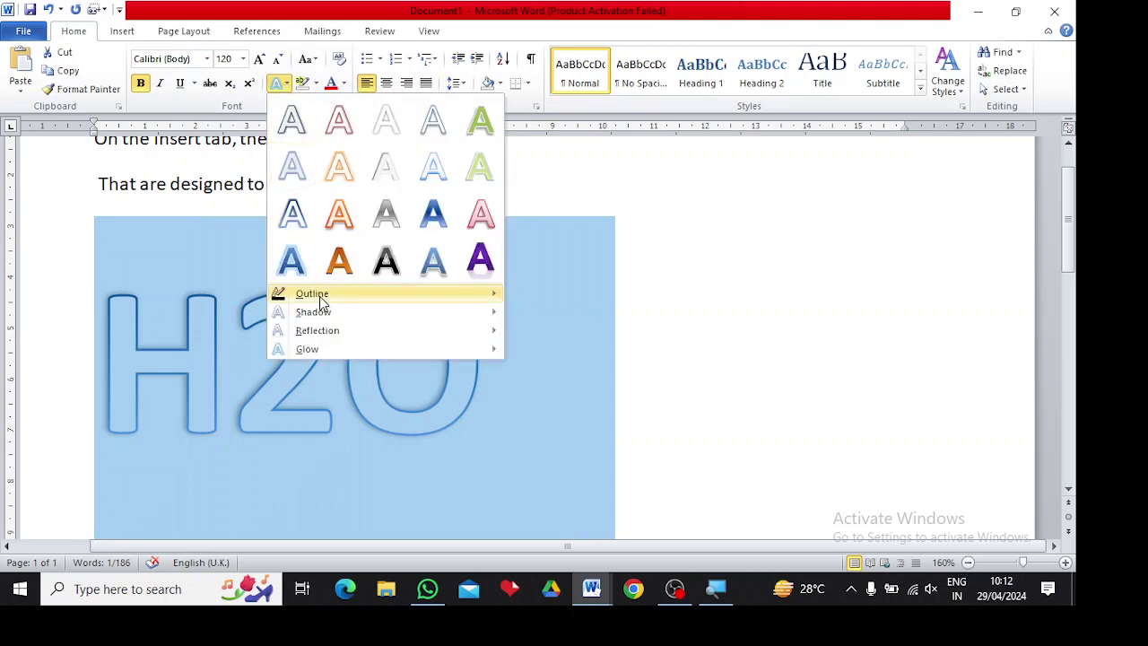
mouse_move(320, 298)
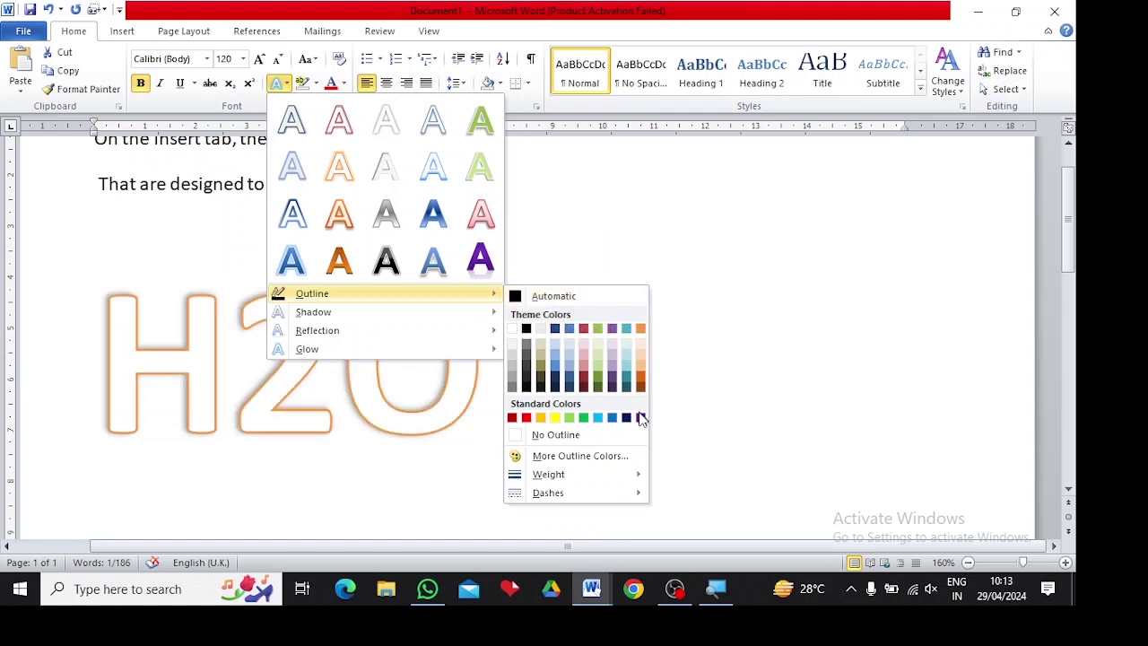
click(527, 329)
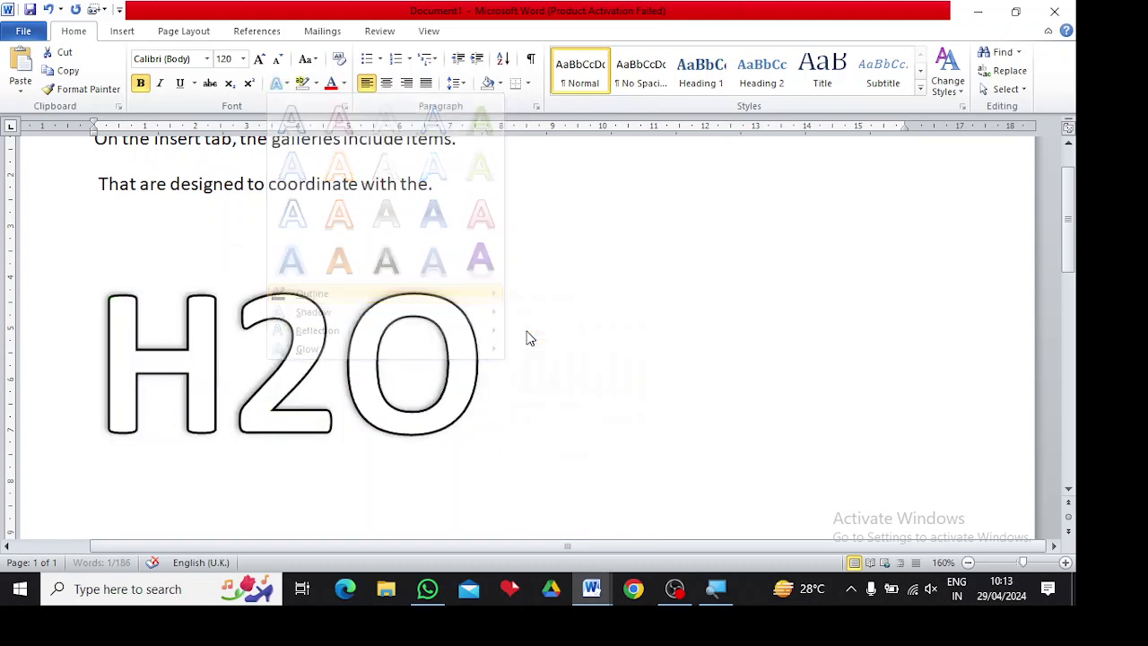
- Set the H2O text outline to 3 pt weight with a solid dash style
click(277, 84)
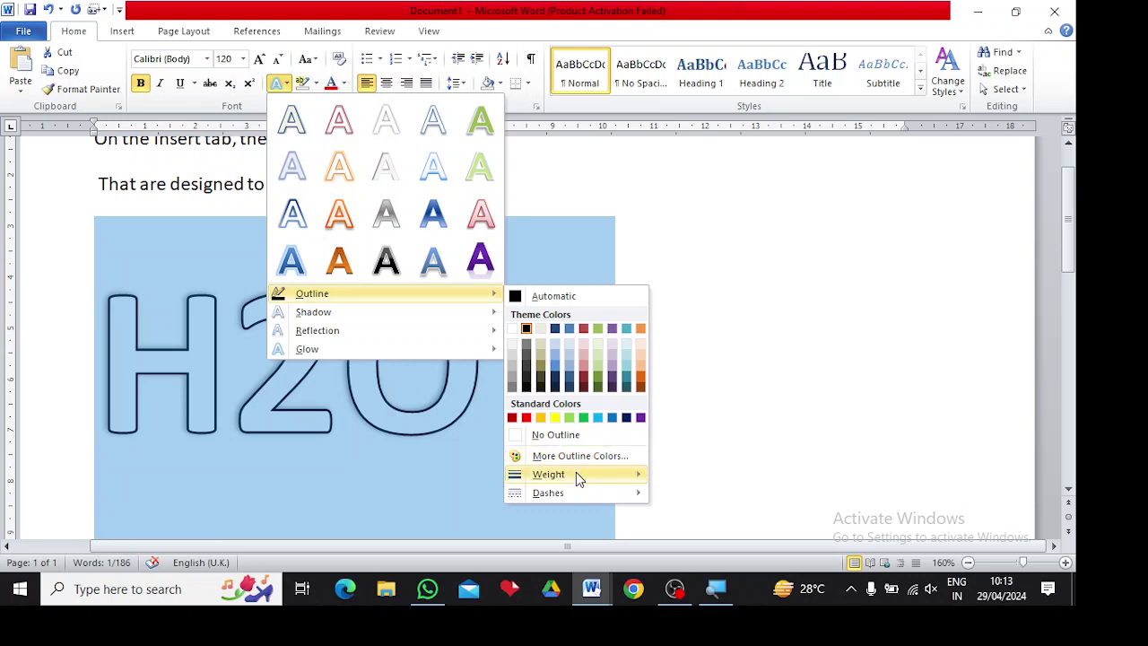
mouse_move(576, 472)
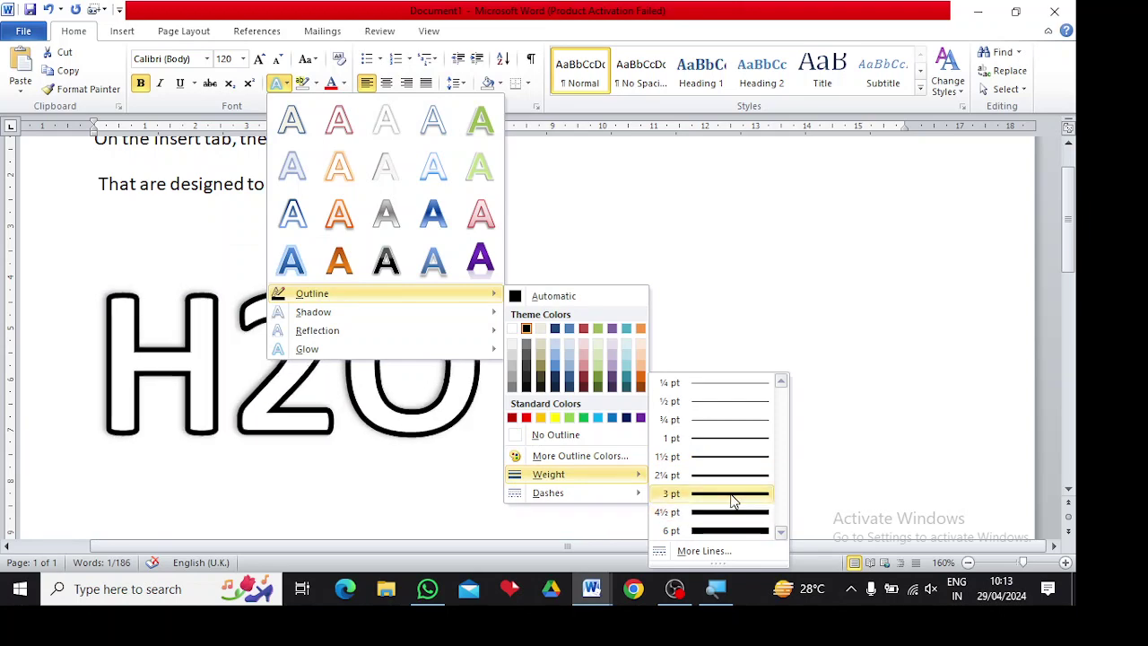
click(732, 496)
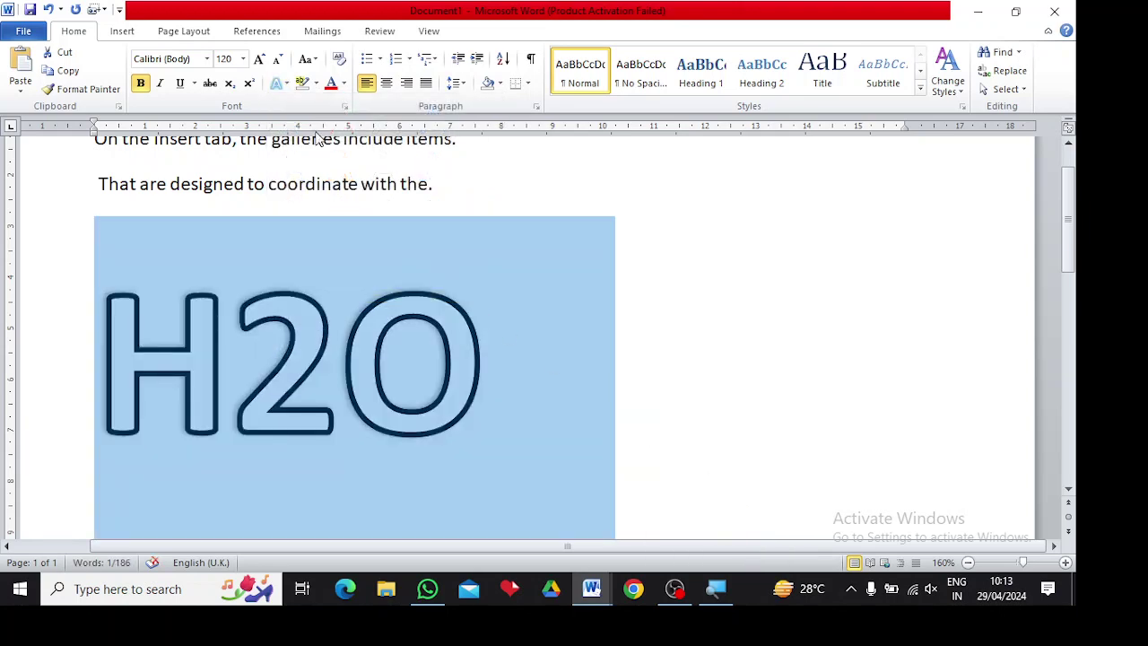
click(280, 84)
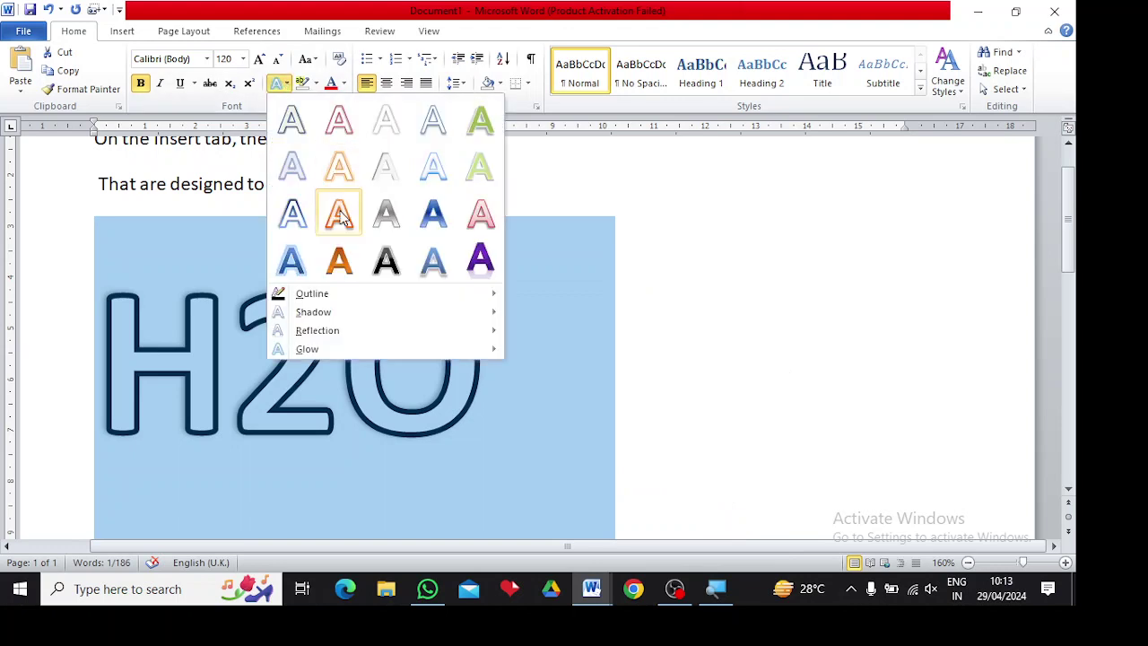
mouse_move(397, 297)
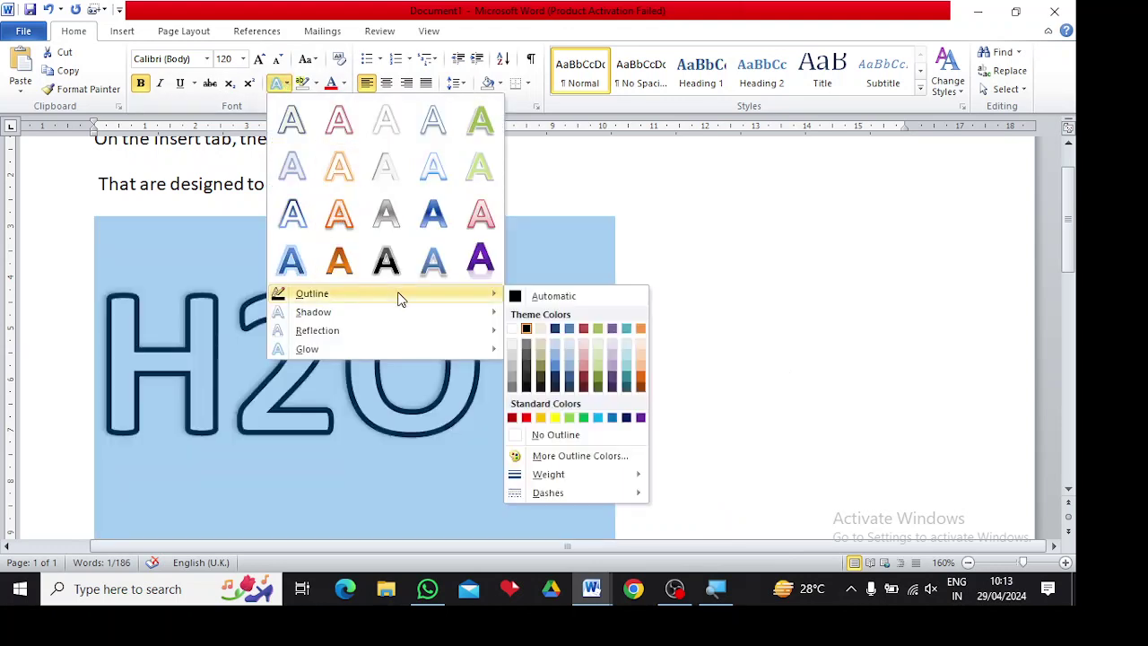
mouse_move(587, 494)
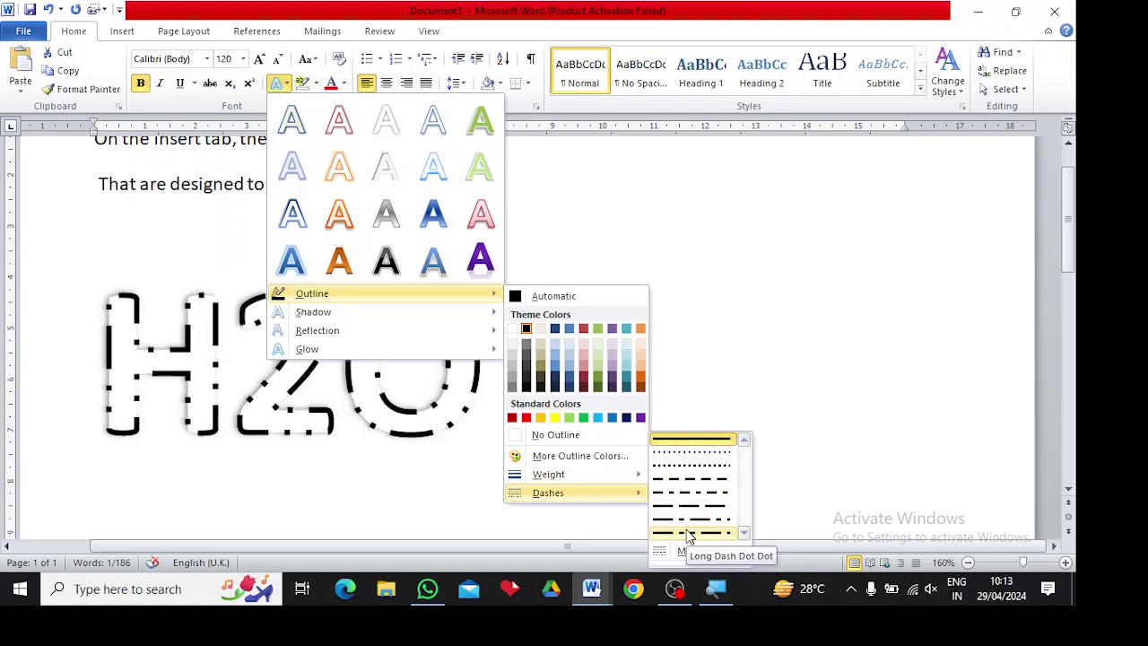
click(689, 448)
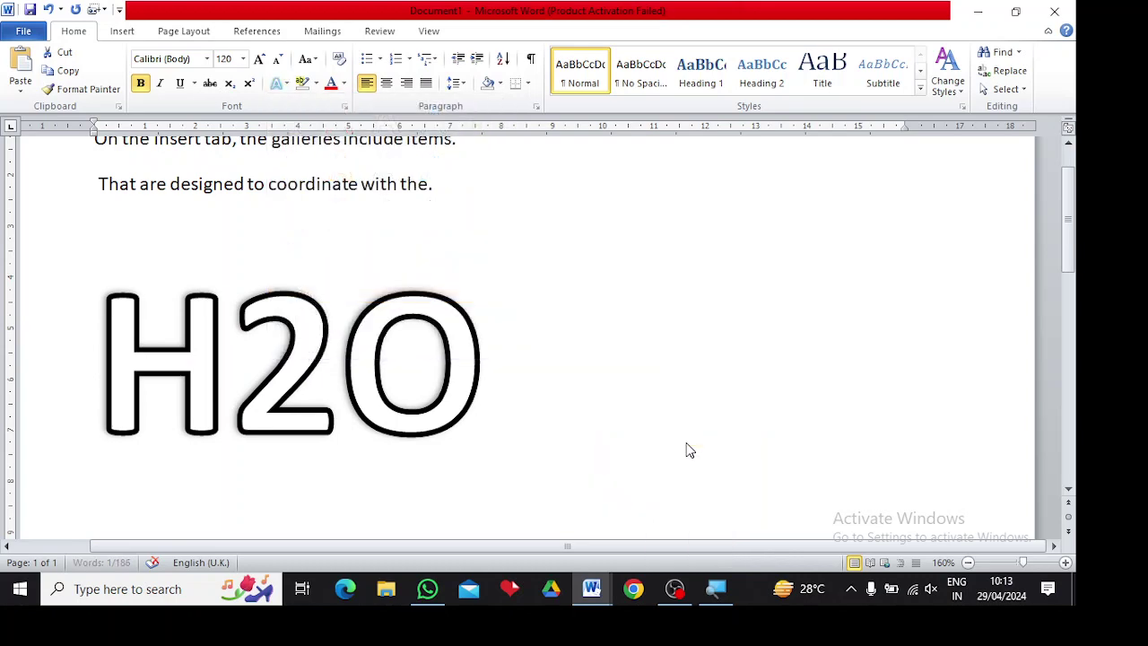
- Apply a perspective shadow slanting to the upper left to the H2O text and deselect it
click(287, 83)
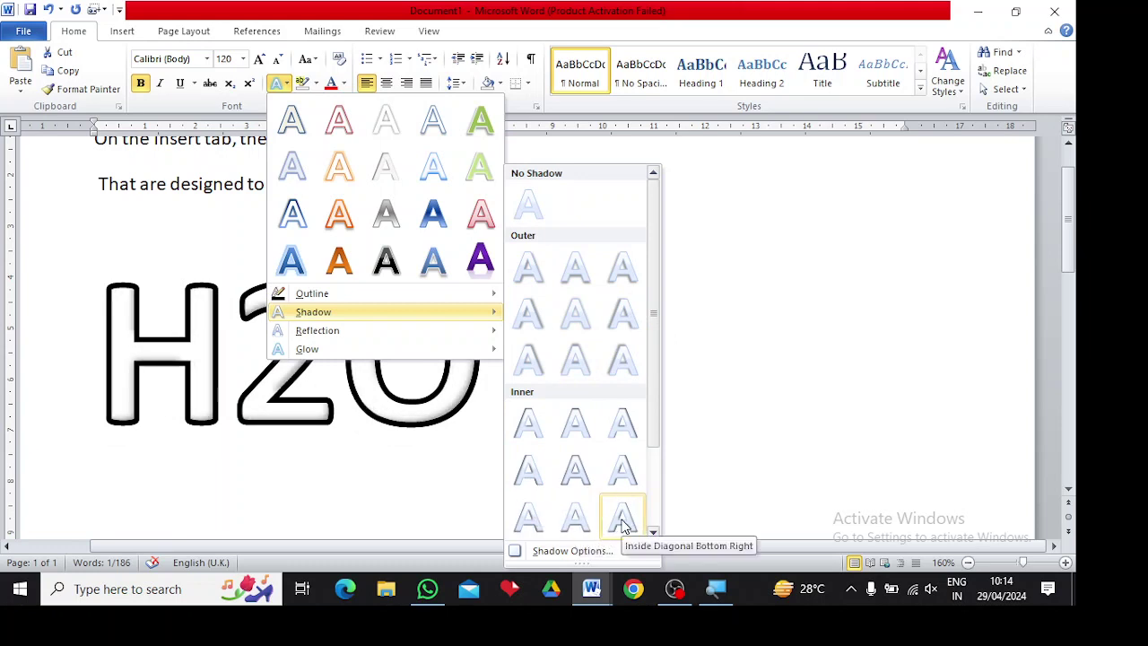
scroll(653, 514, down, 2)
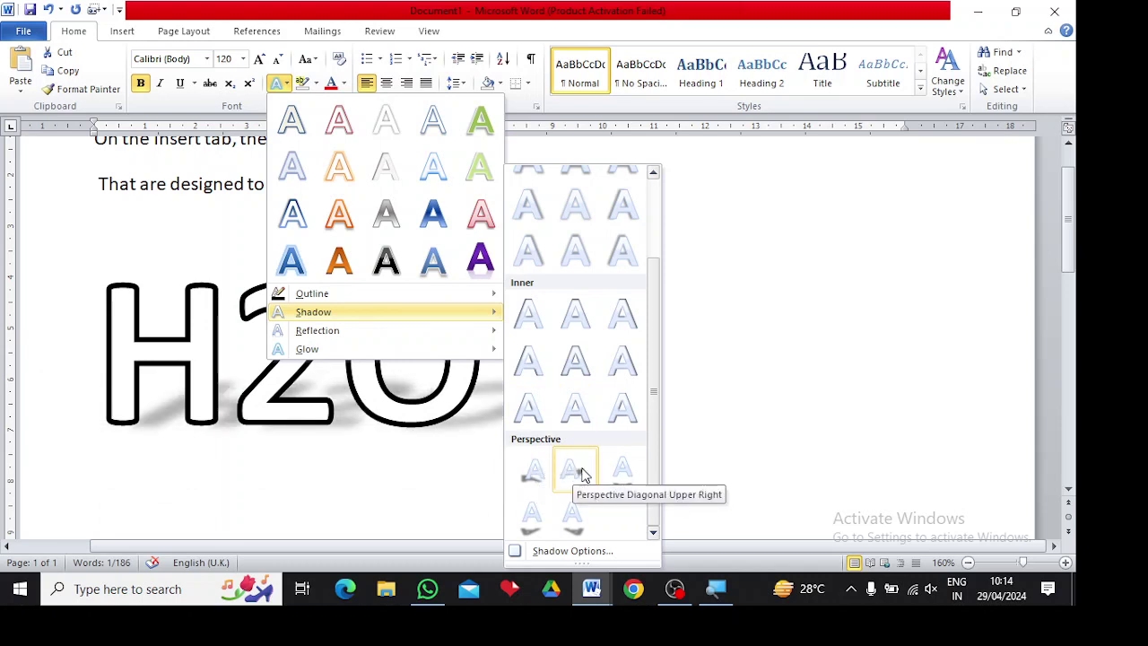
click(535, 473)
click(536, 461)
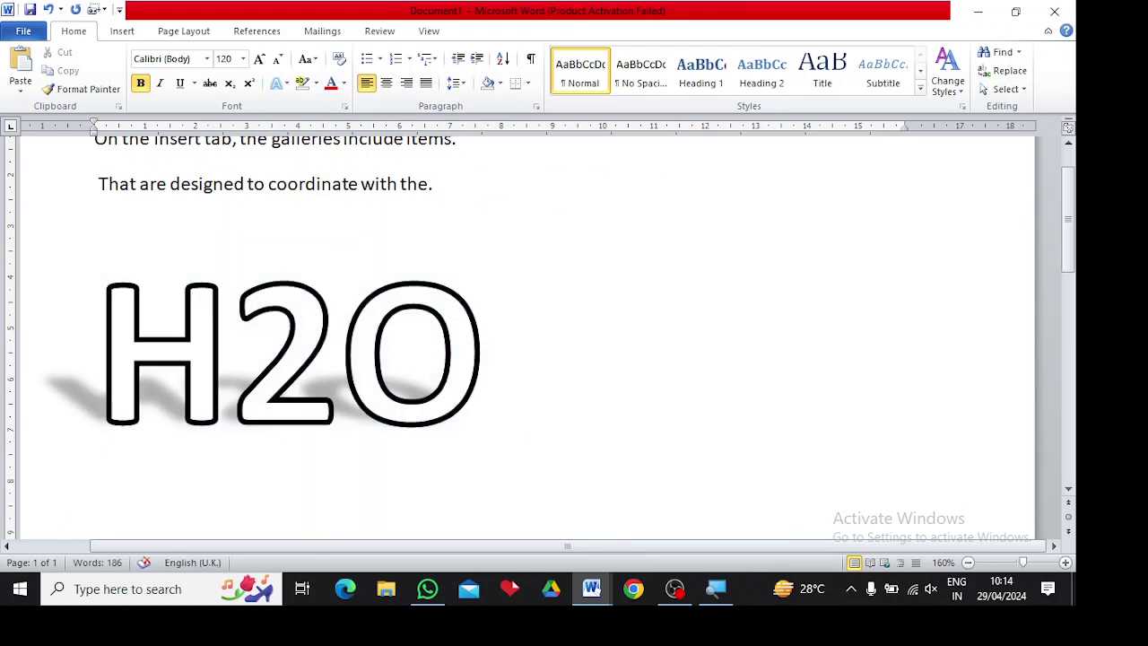
- Select the H2O text, apply the full reflection variation with the largest offset, and deselect the text
key(shift+Left)
key(shift+Up)
key(shift+Right)
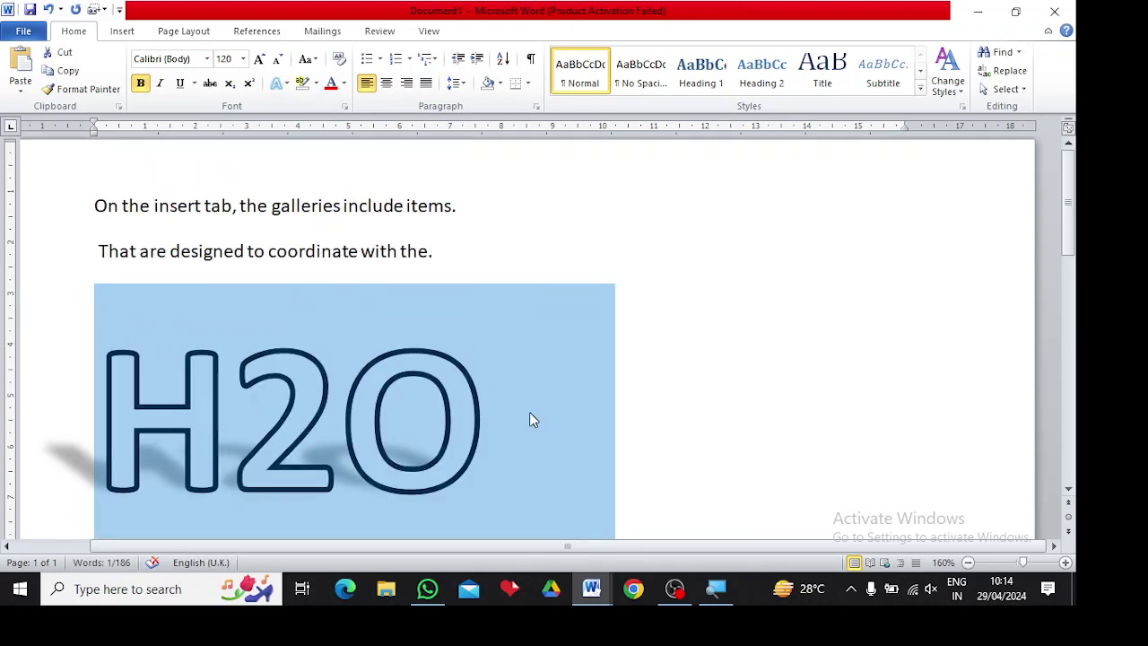
click(284, 83)
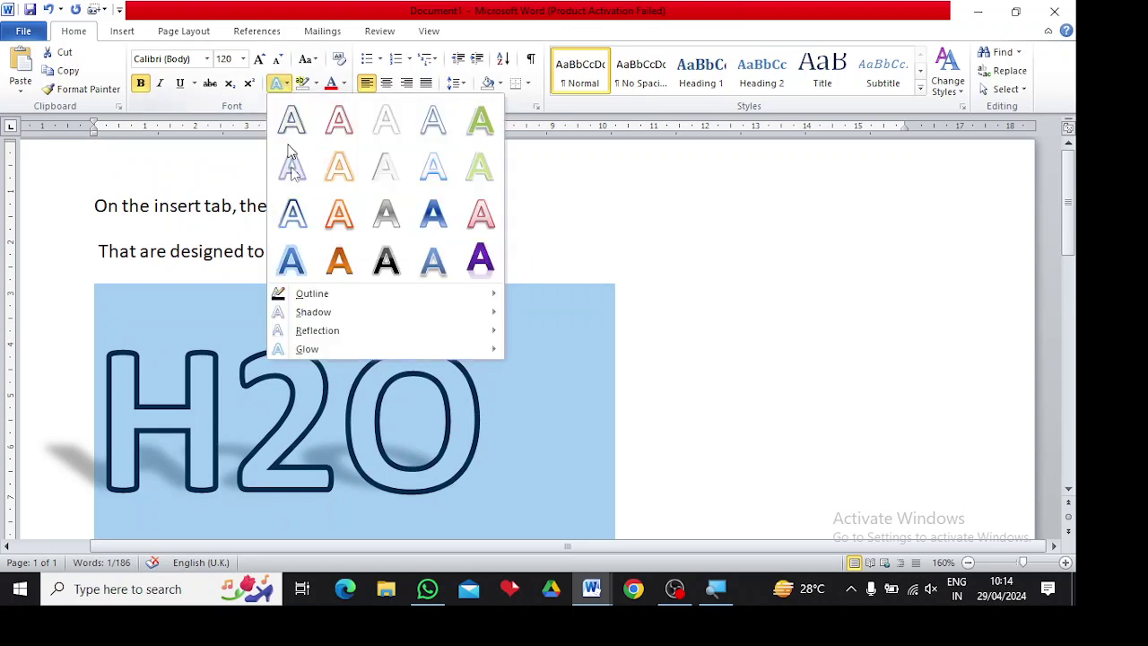
mouse_move(327, 338)
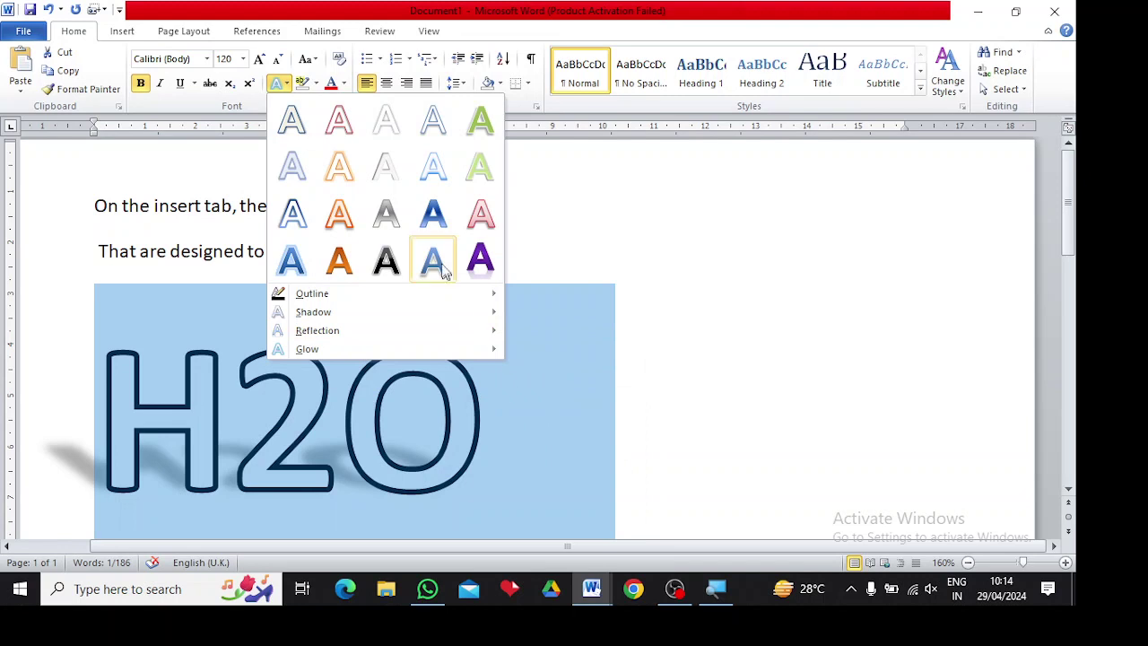
mouse_move(446, 334)
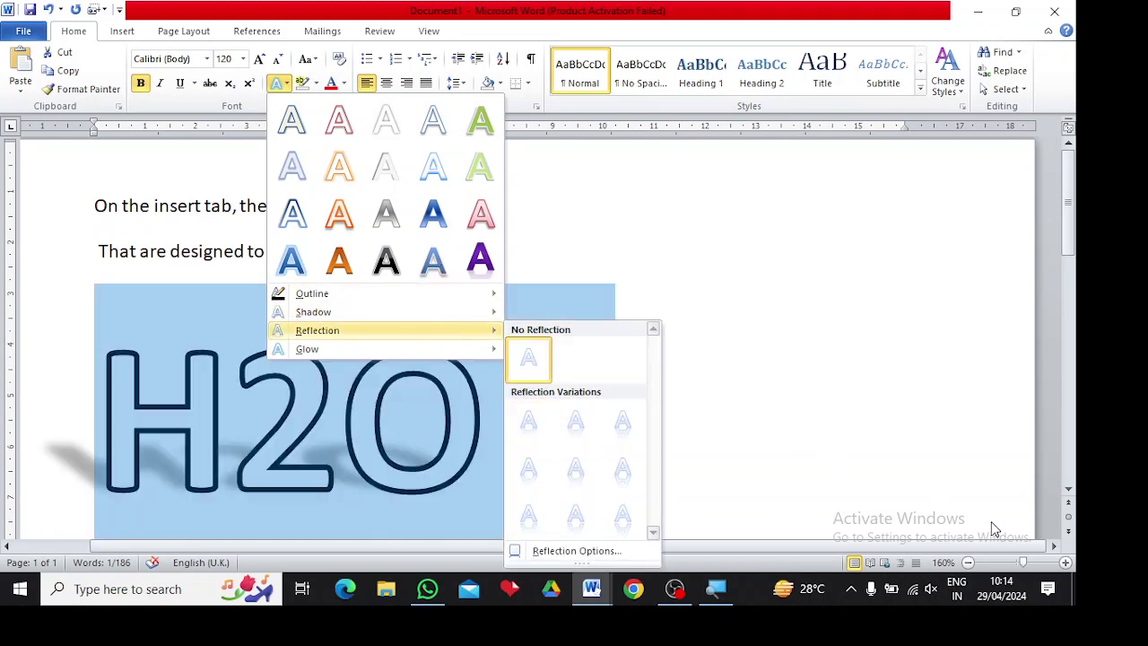
click(1069, 489)
click(1068, 489)
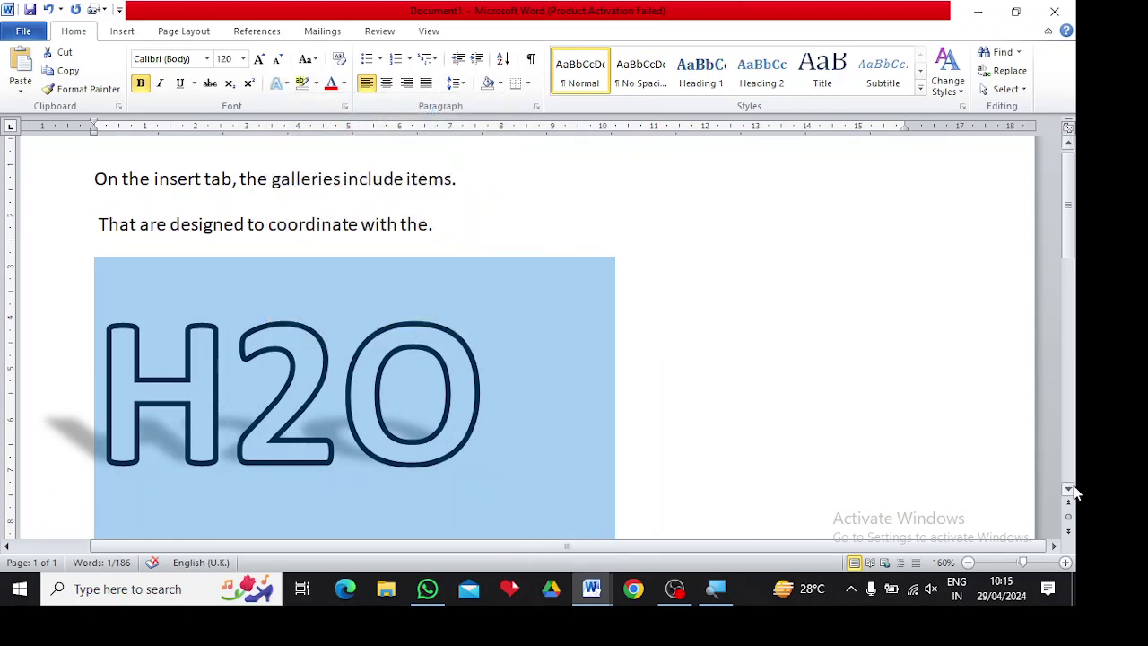
click(1068, 489)
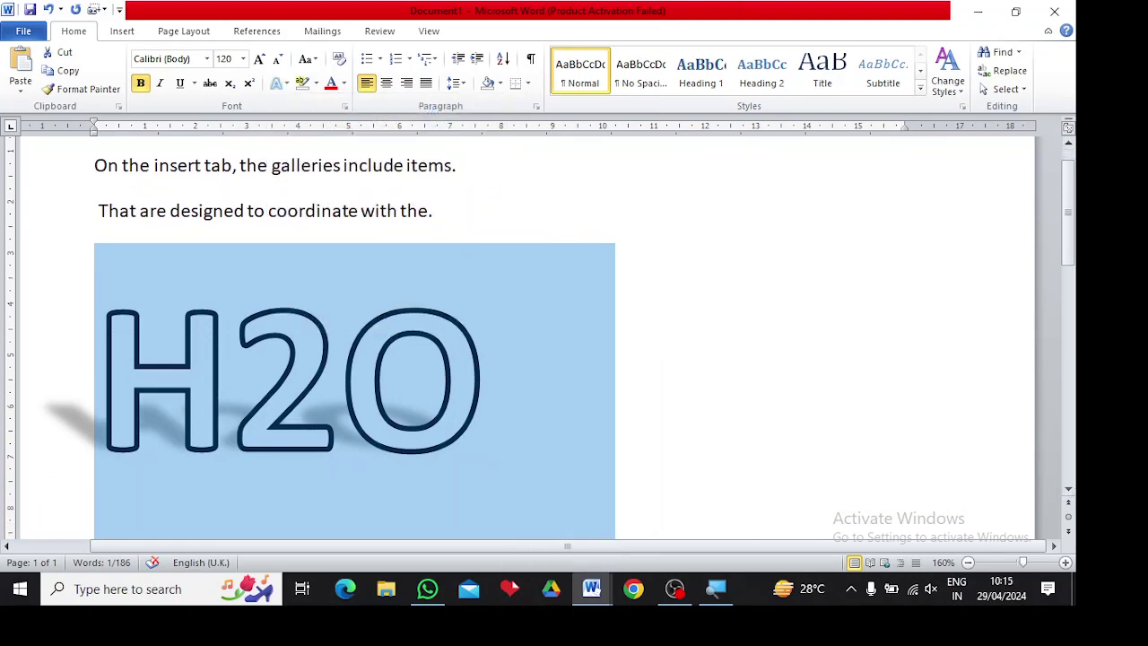
click(278, 82)
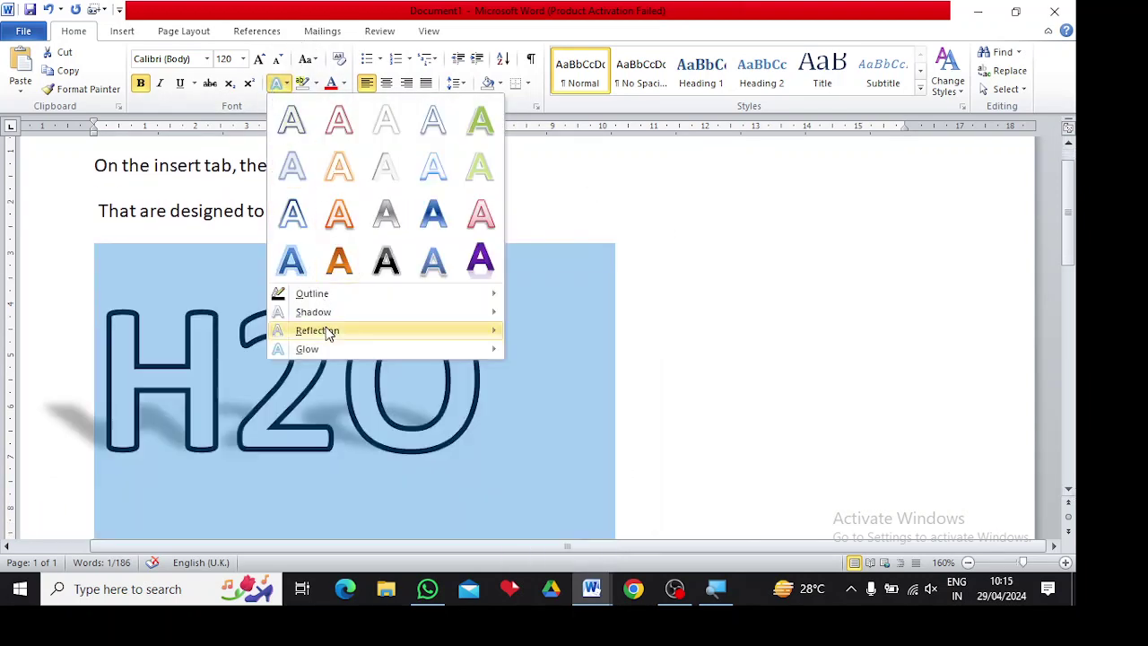
mouse_move(326, 330)
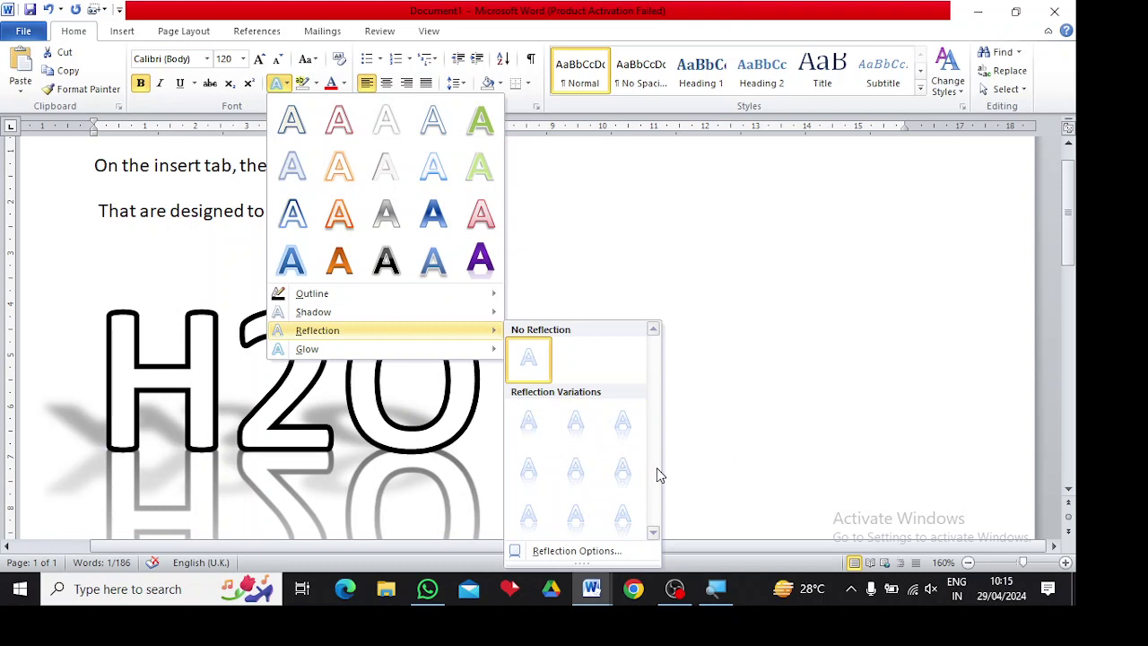
click(626, 516)
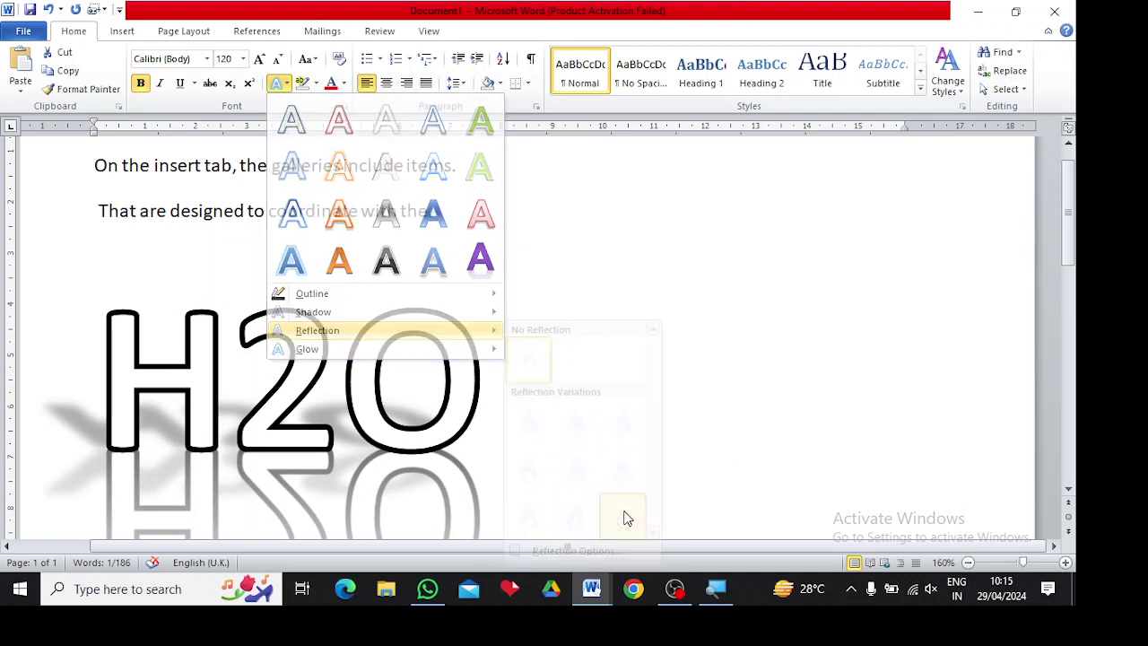
click(1069, 491)
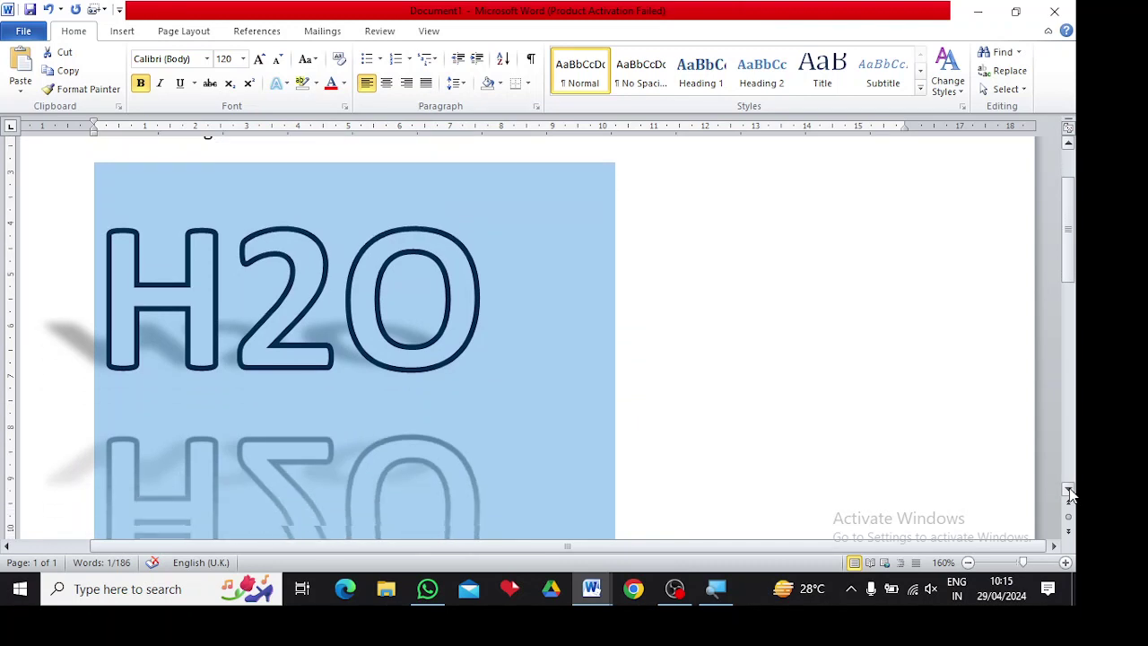
scroll(748, 397, down, 2)
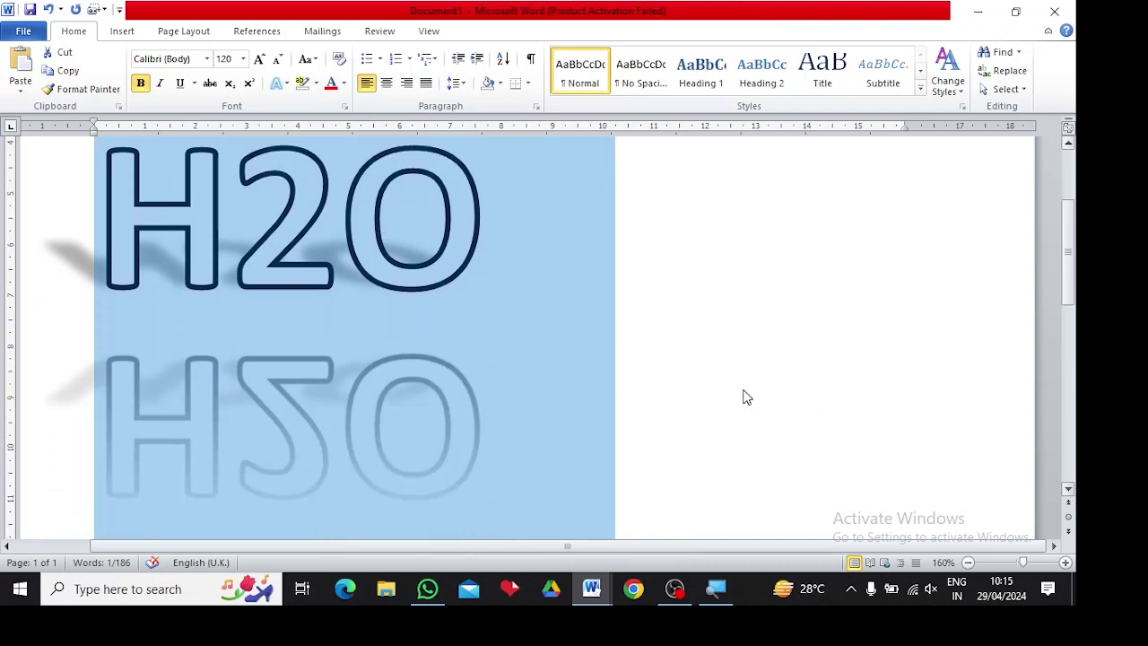
click(743, 397)
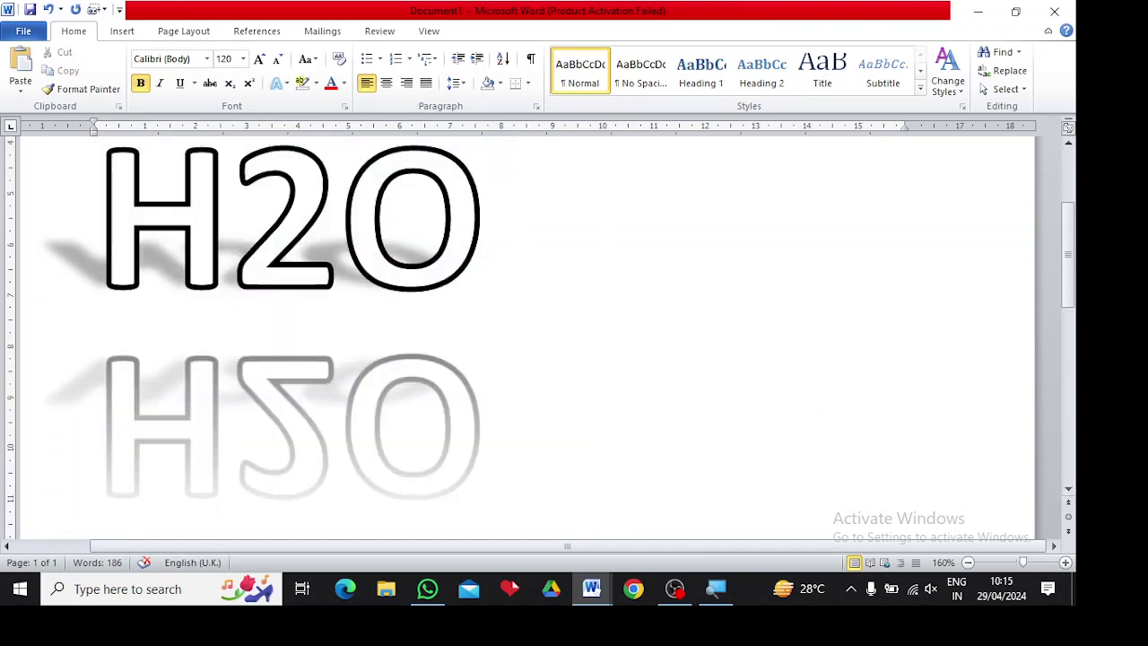
- Select the H2O text, apply the green 5 pt glow variation, and deselect the text
key(shift+Left)
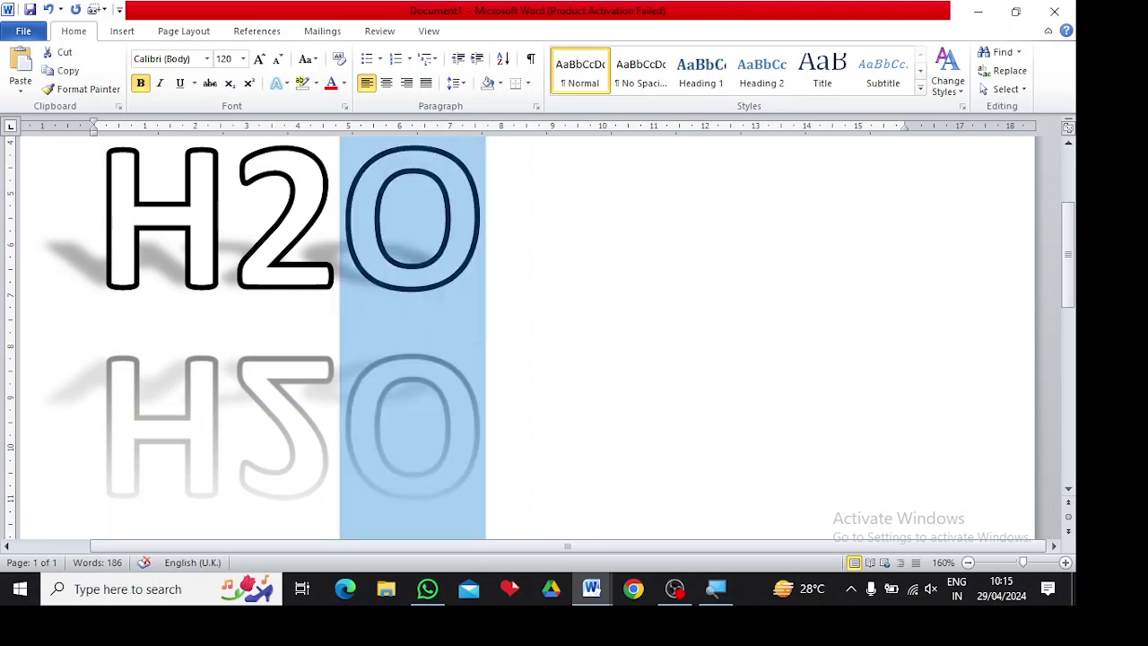
key(shift+Up)
scroll(489, 213, down, 3)
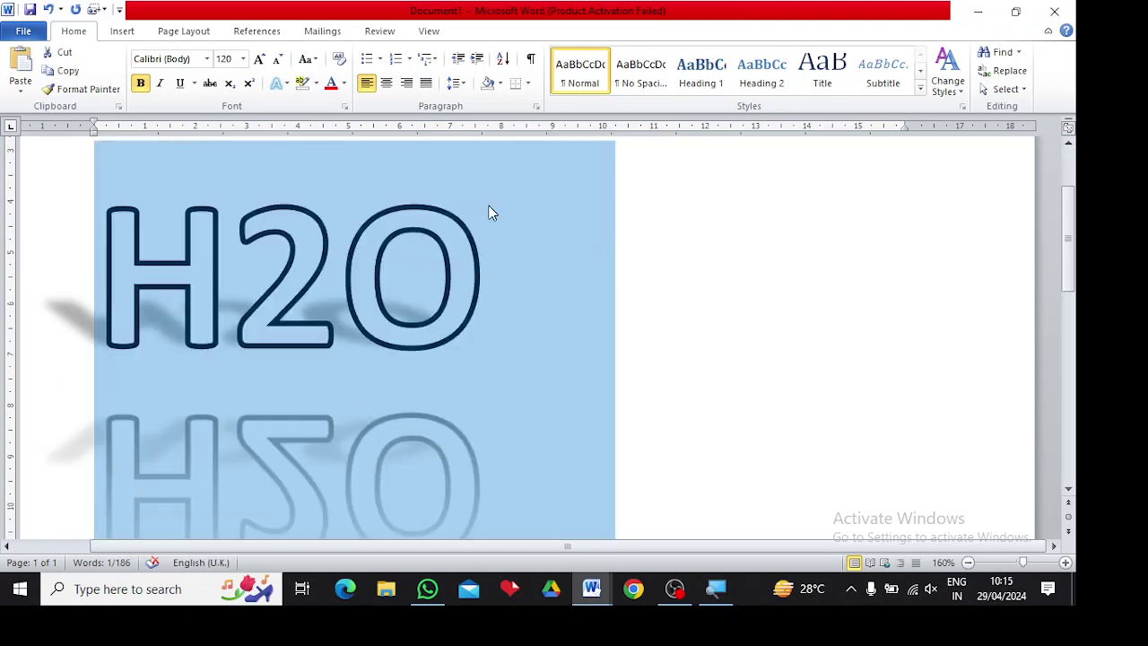
click(283, 84)
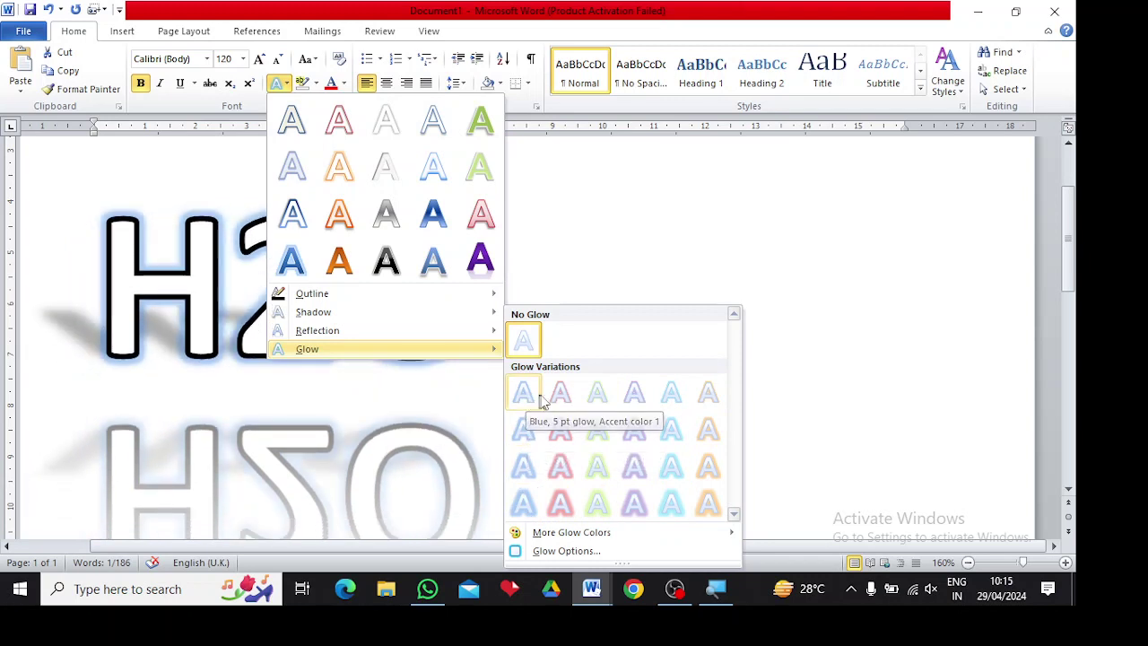
click(597, 396)
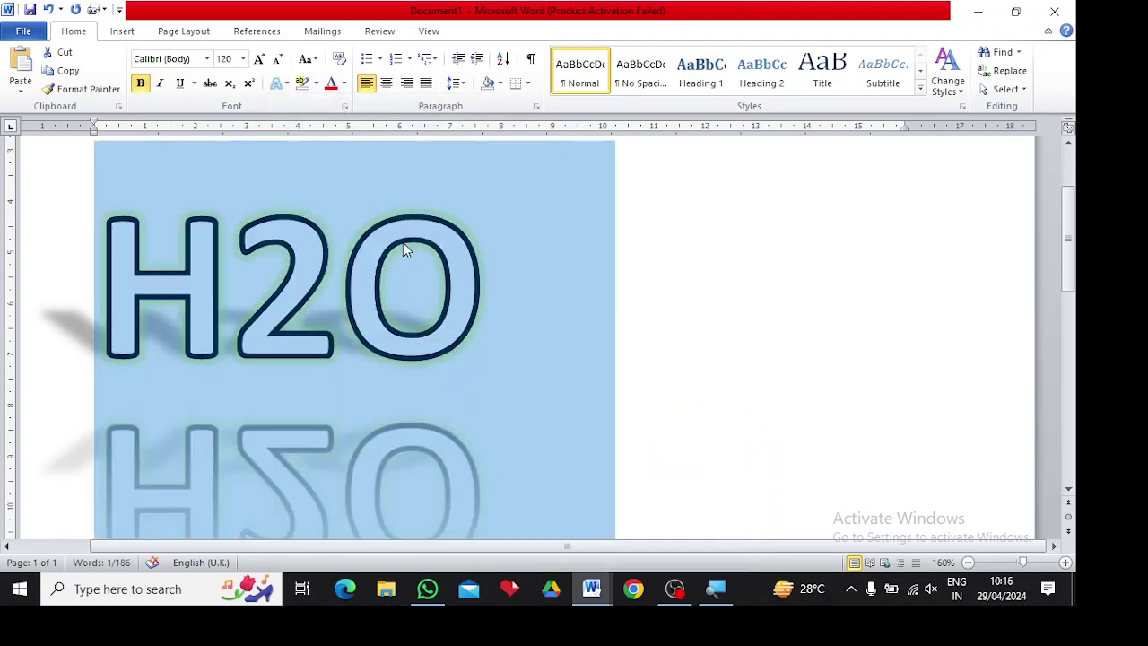
click(341, 269)
click(487, 269)
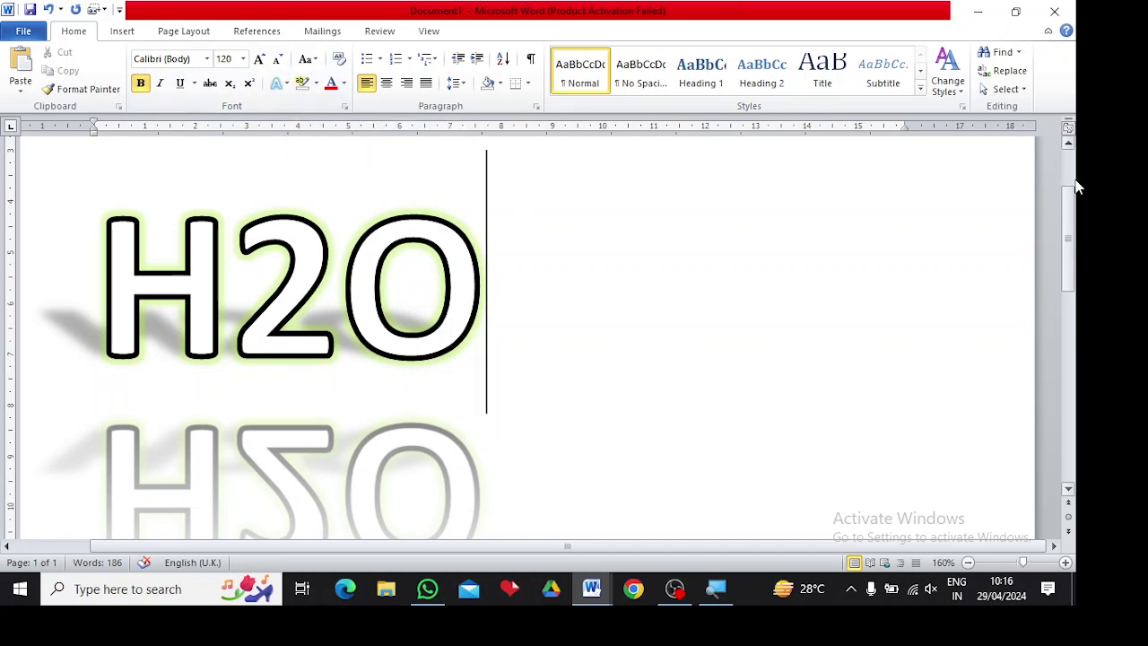
- Highlight the first line, "On the insert tab, the galleries include items.", in yellow and deselect it
scroll(1070, 175, up, 2)
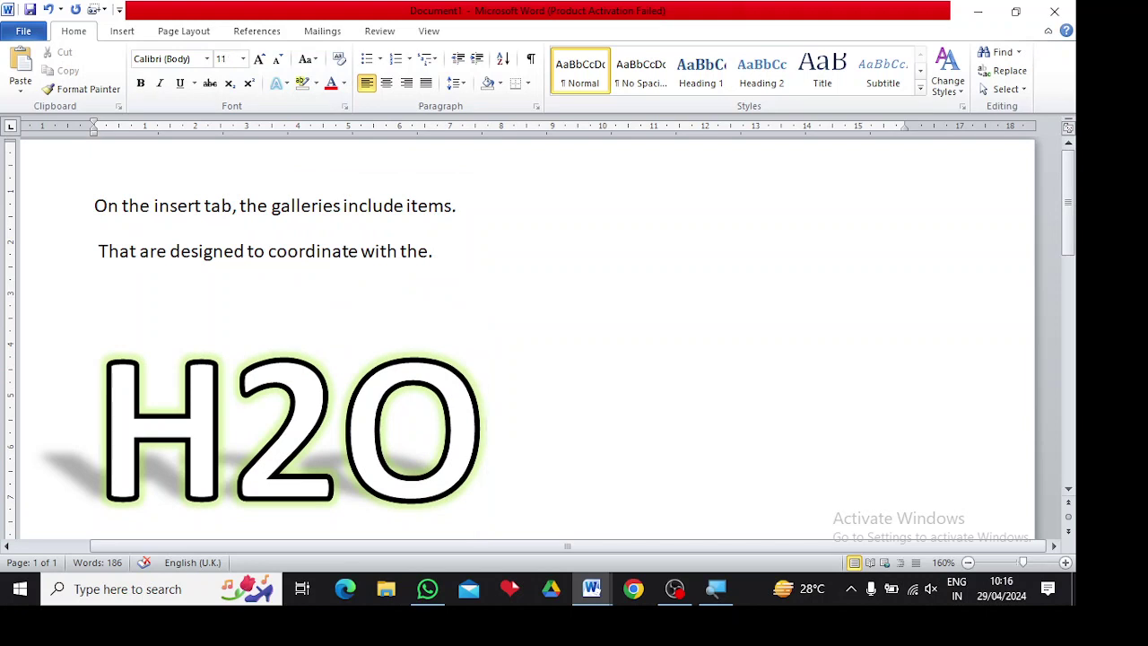
drag(456, 206, 94, 205)
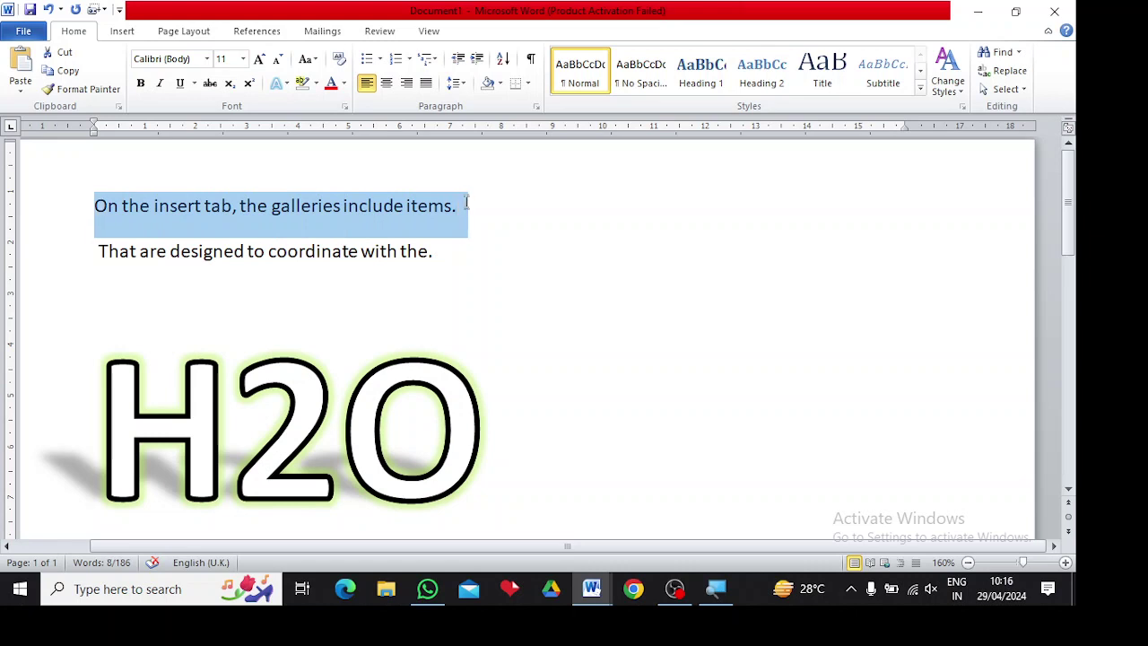
click(316, 83)
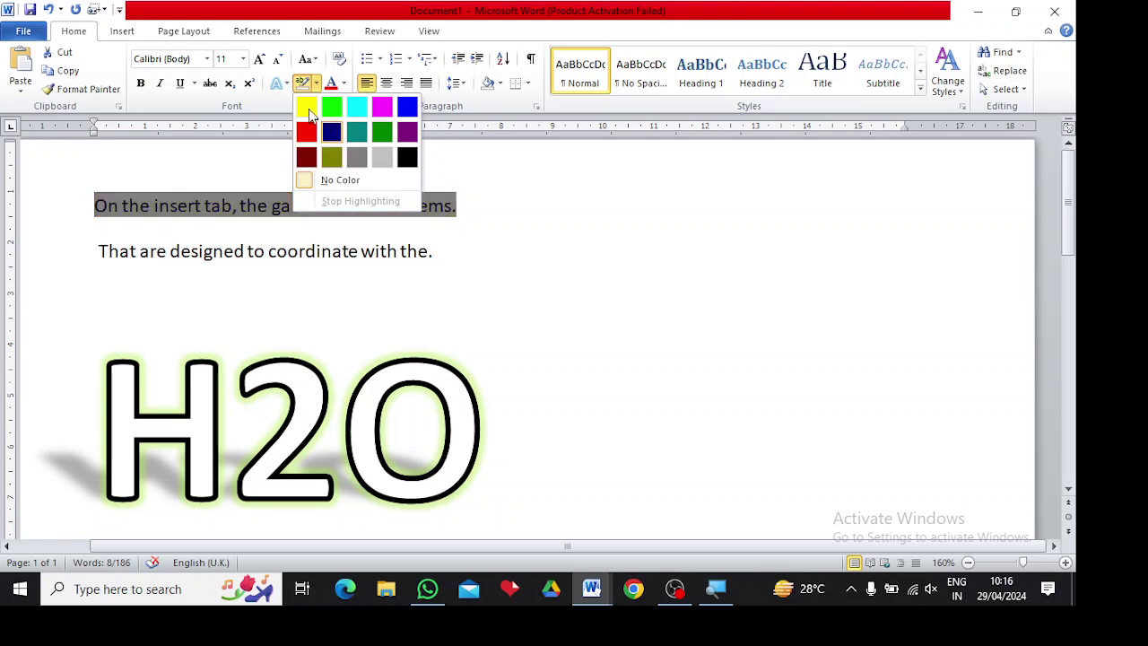
click(309, 109)
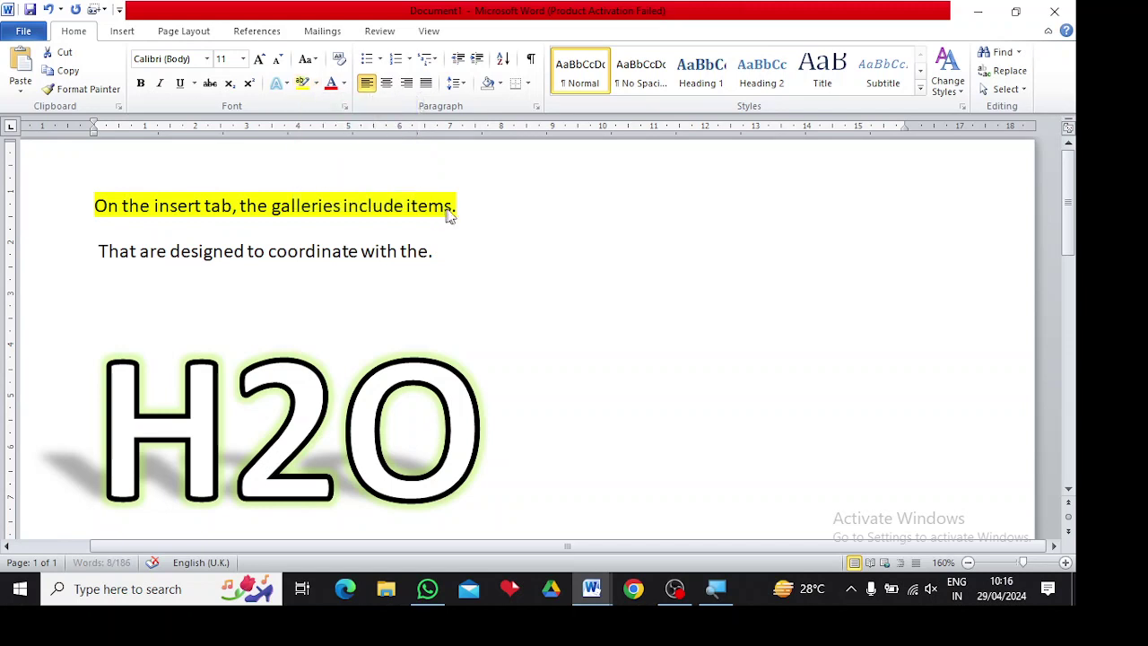
click(95, 206)
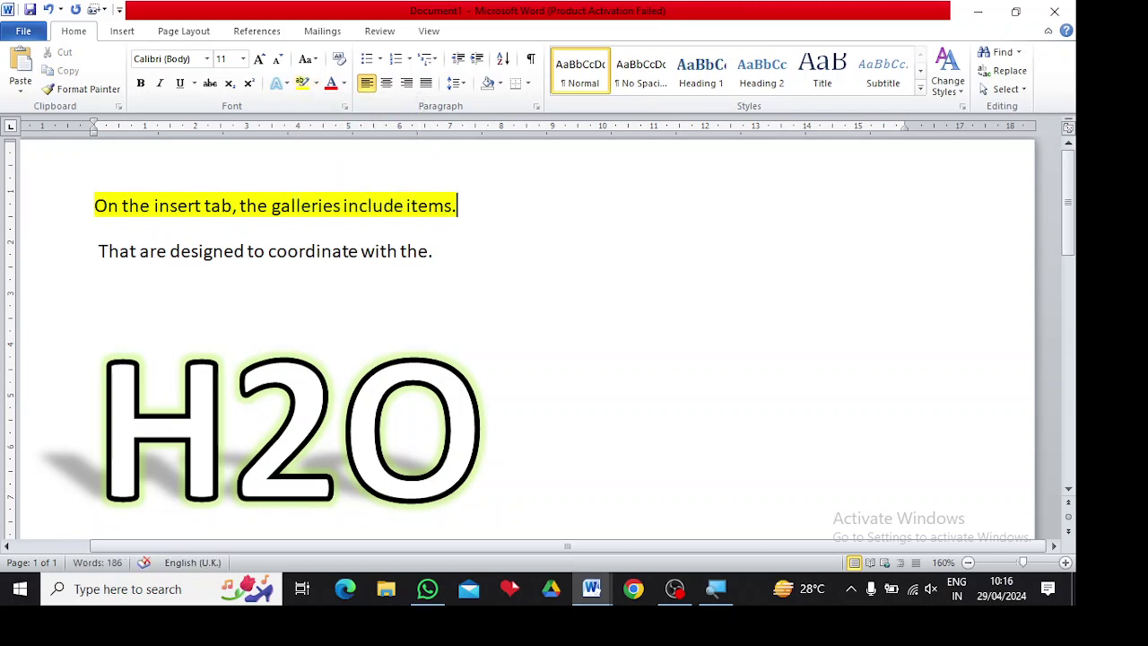
- Remove the highlight color from the first line, "On the insert tab, the galleries include items.", and deselect it
key(shift+Left)
key(shift+Left)
key(shift+Left)
key(shift+Left)
key(shift+Left)
key(shift+Left)
key(shift+Left)
key(shift+Left)
key(shift+Left)
key(shift+Left)
key(shift+Left)
key(shift+Left)
key(shift+Left)
key(shift+Left)
key(shift+Left)
key(shift+Left)
key(shift+Left)
key(shift+Left)
key(shift+Left)
key(shift+Left)
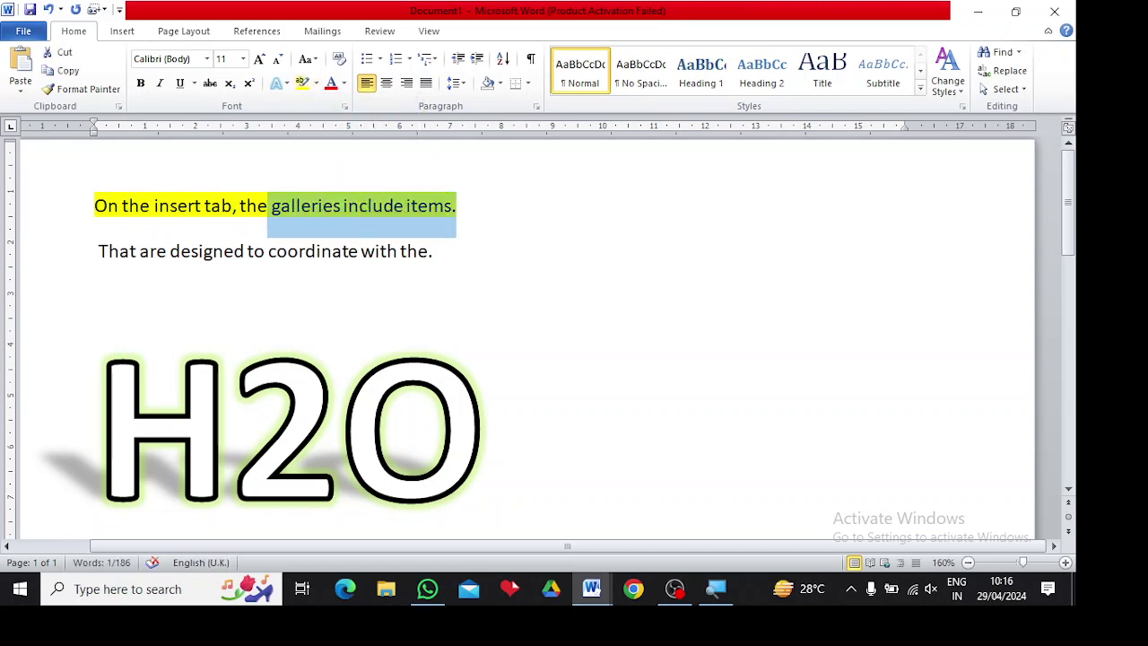
key(shift+Left)
key(shift+Left)
key(shift+Left)
key(shift+Left)
key(shift+Left)
key(shift+Left)
key(shift+Left)
key(shift+Left)
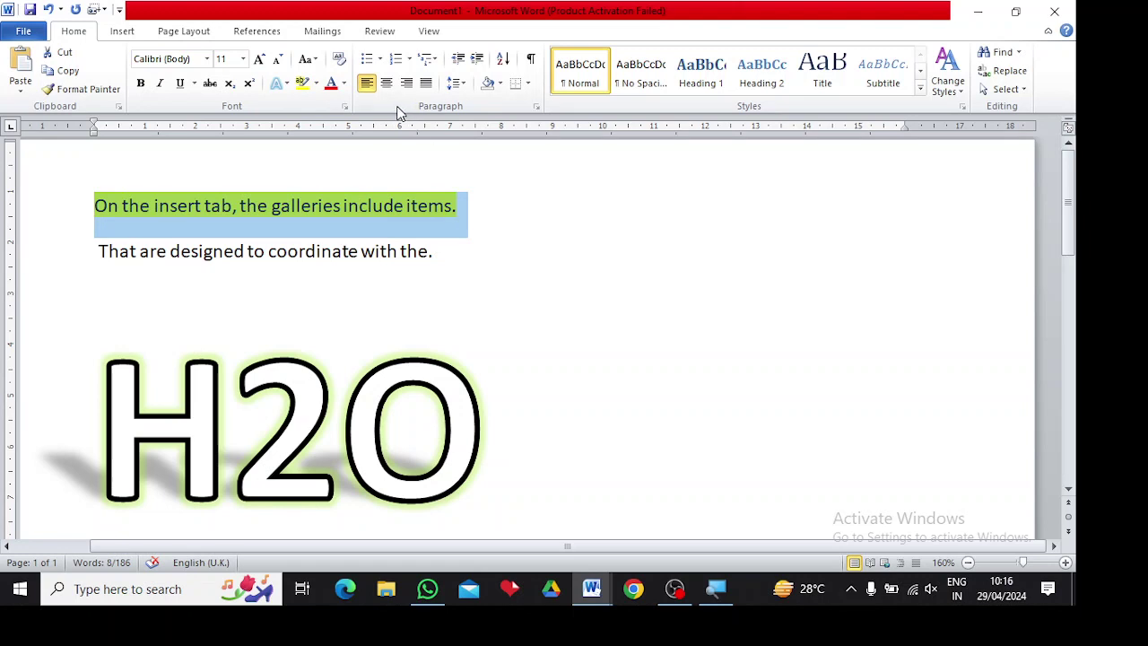
click(316, 83)
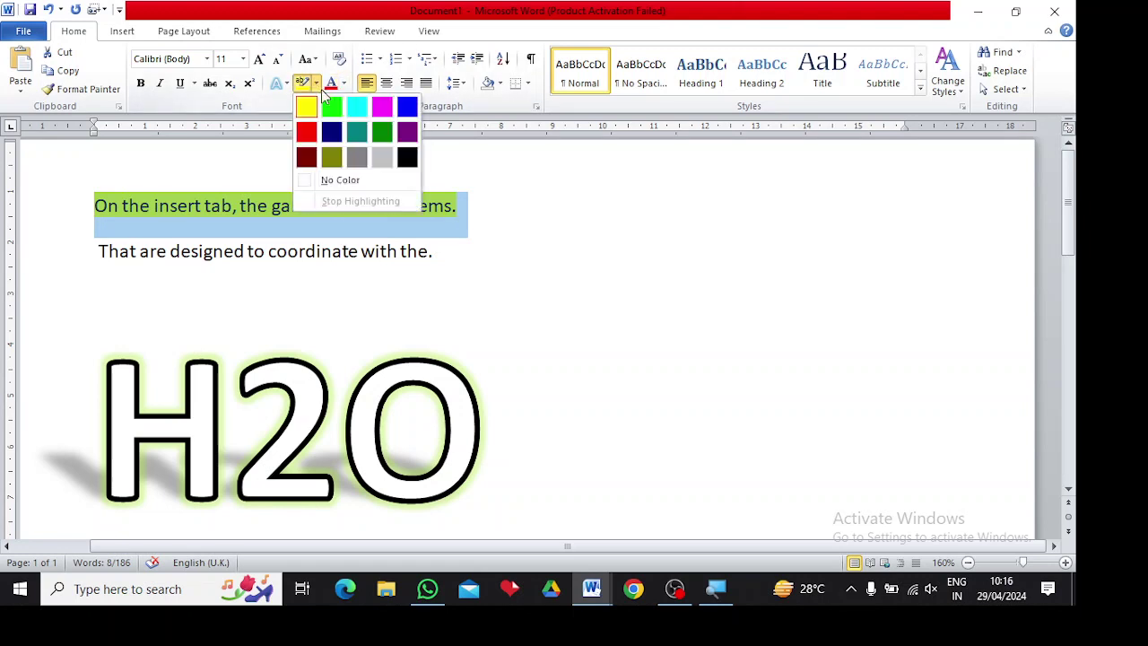
click(353, 181)
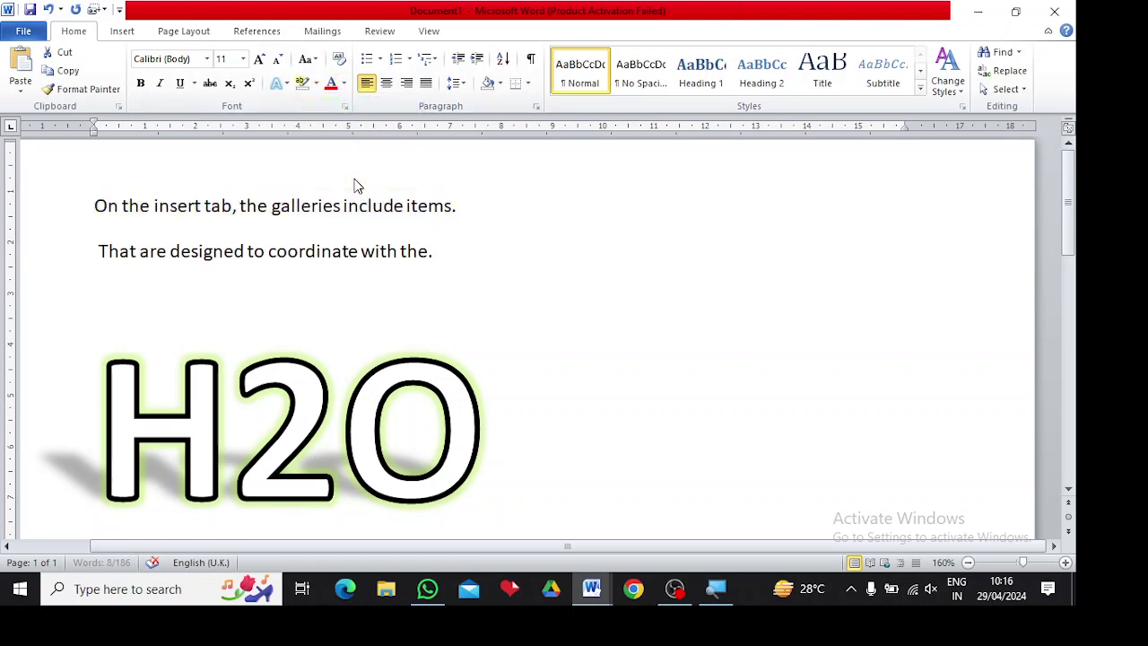
key(Left)
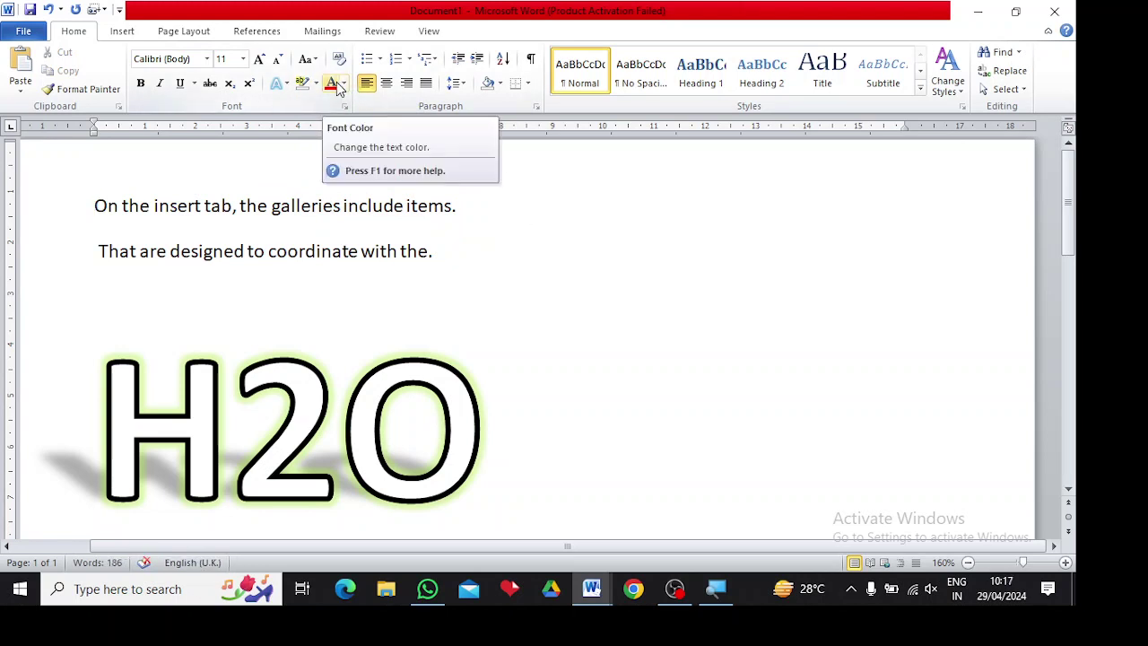
click(1069, 489)
click(1070, 489)
click(1070, 489)
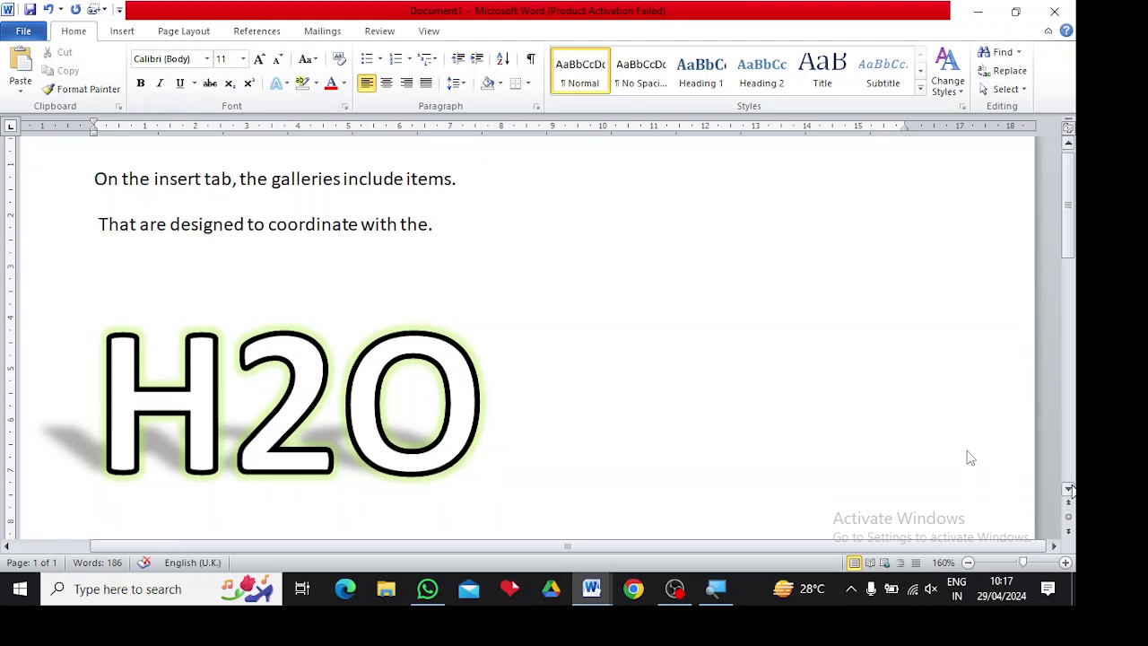
click(288, 83)
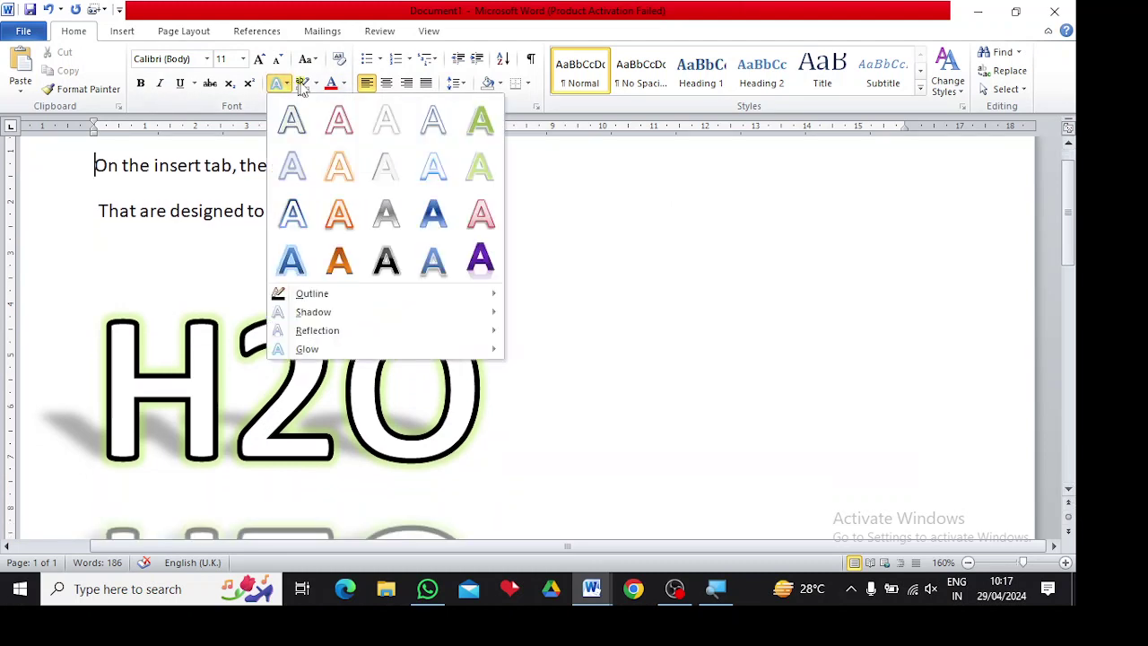
click(344, 84)
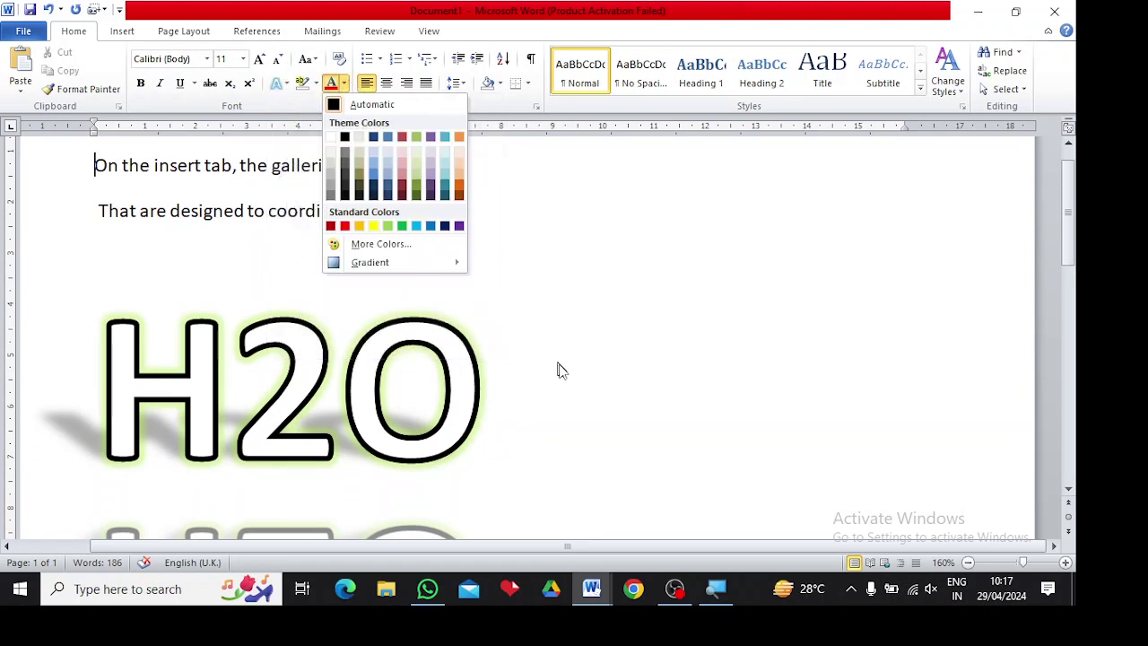
click(513, 380)
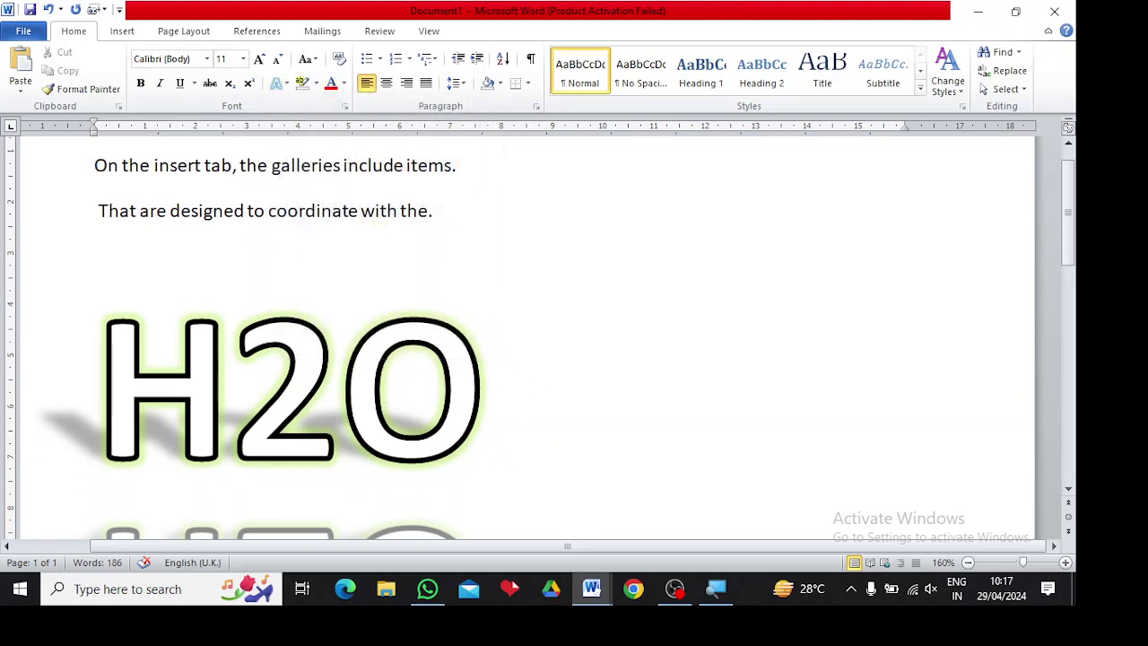
- Select the H2O text, set its font color to the standard red, and deselect it
click(486, 385)
key(shift+Left)
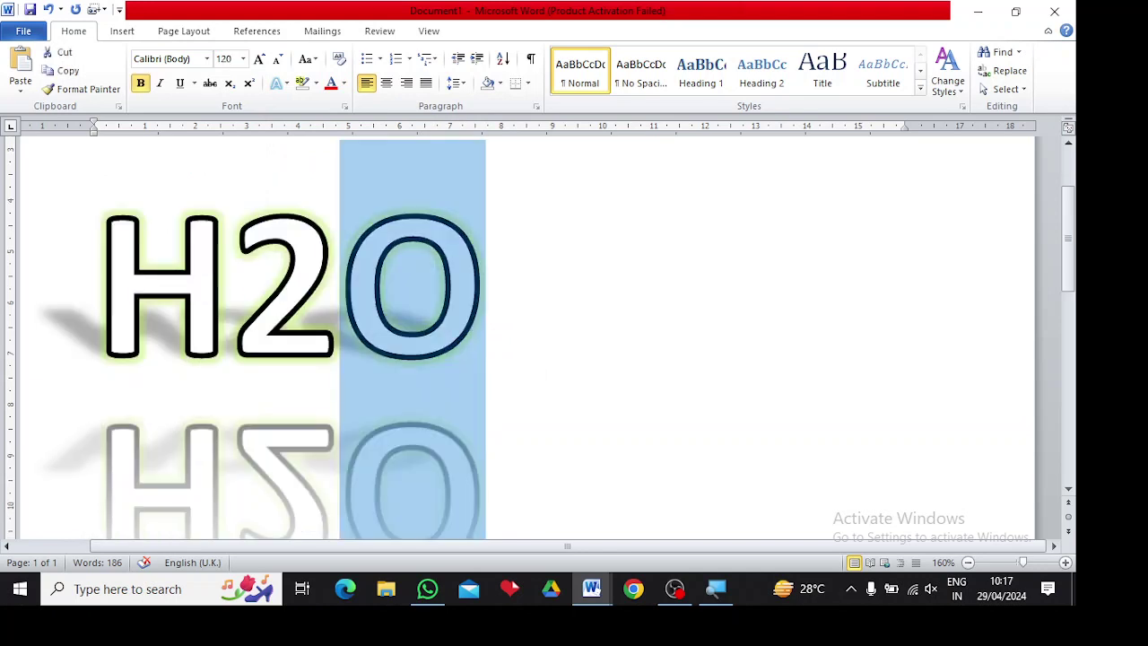
key(shift+Left)
triple_click(500, 378)
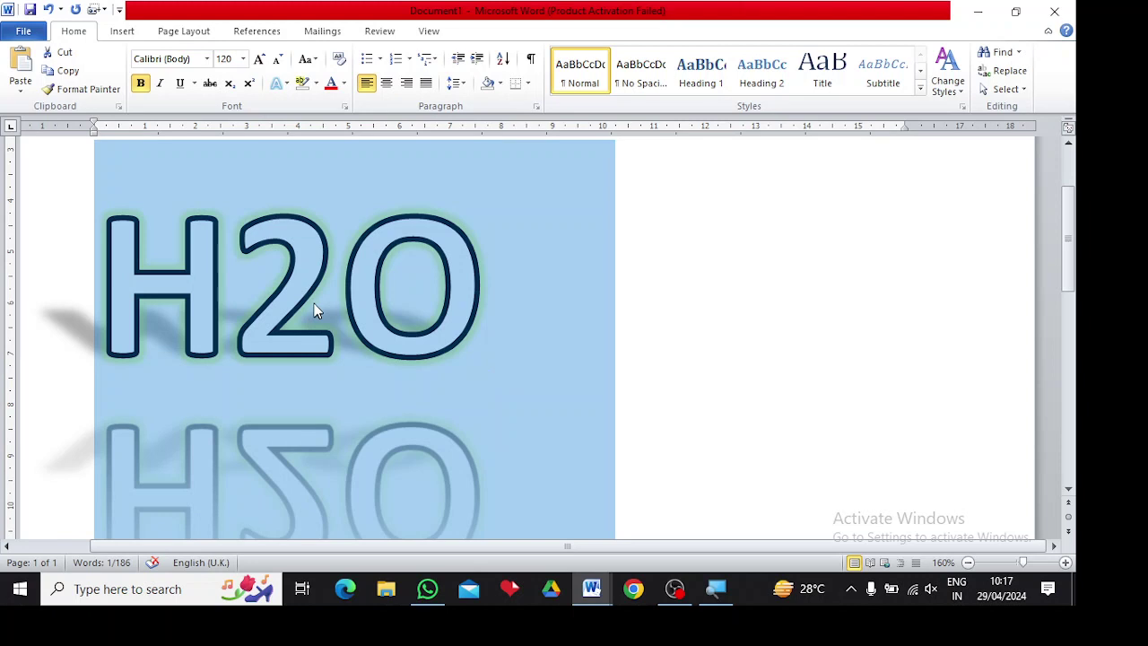
click(345, 84)
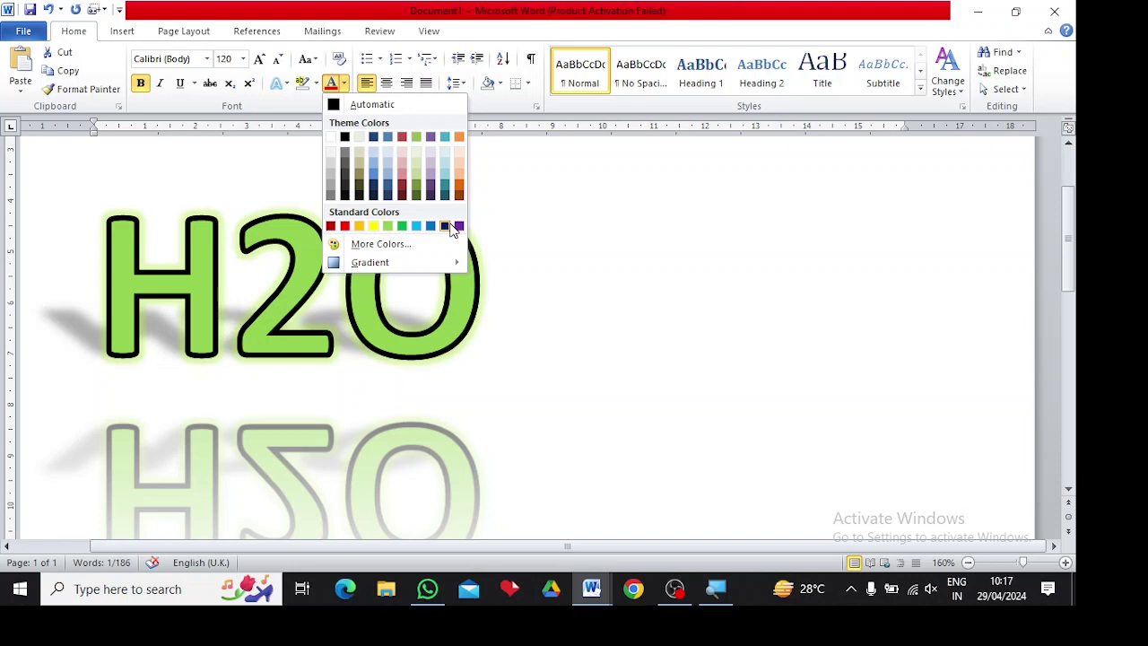
click(346, 226)
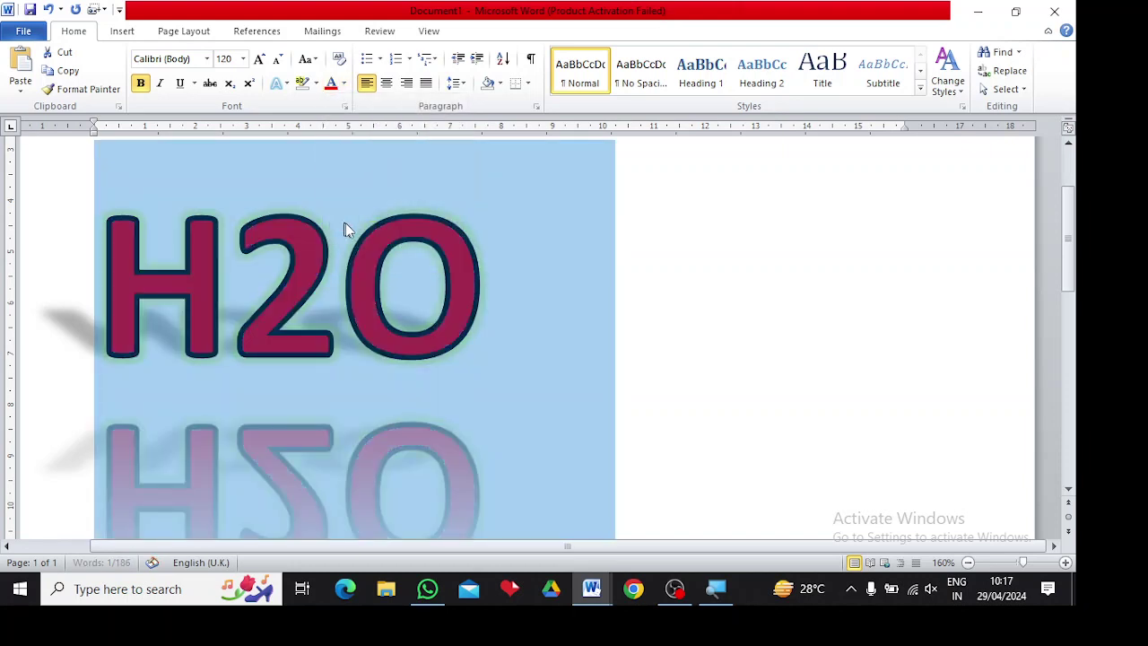
click(494, 286)
- Select the H2O text and give it a custom light red font color with RGB values 251, 134, 125
key(shift+Left)
key(shift+Left)
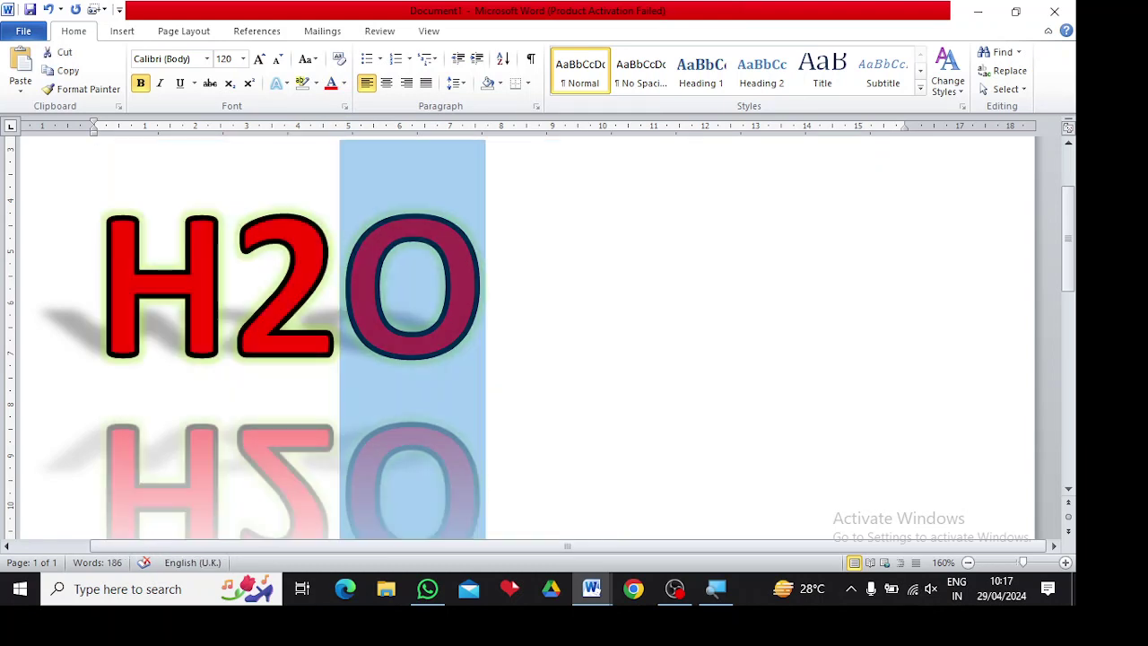
triple_click(495, 278)
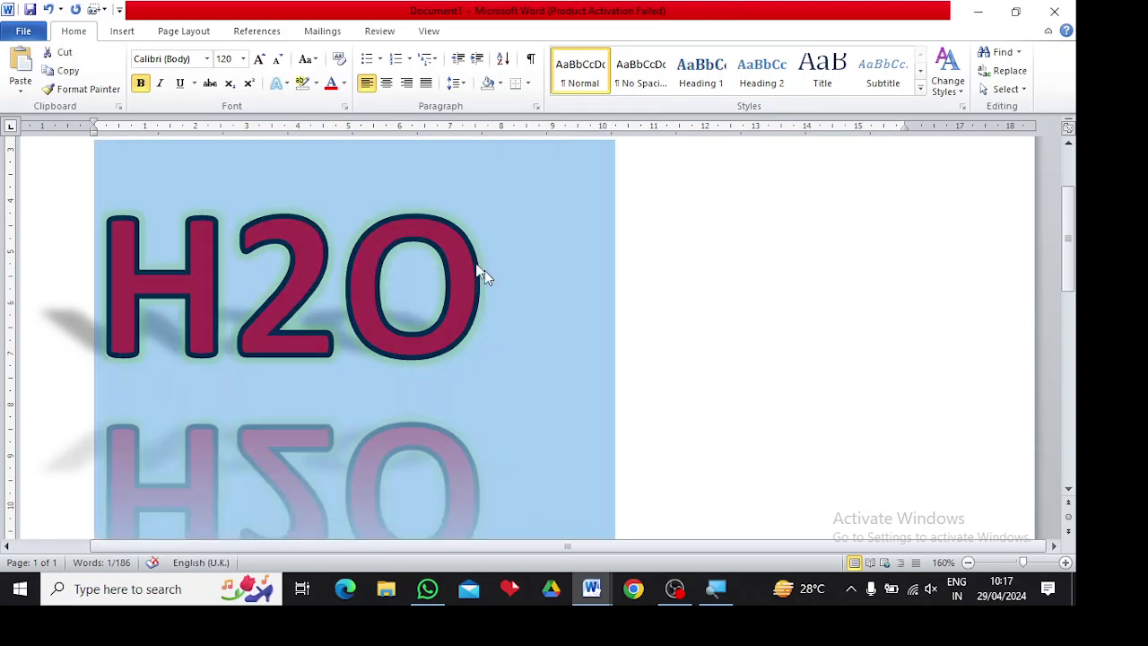
click(345, 83)
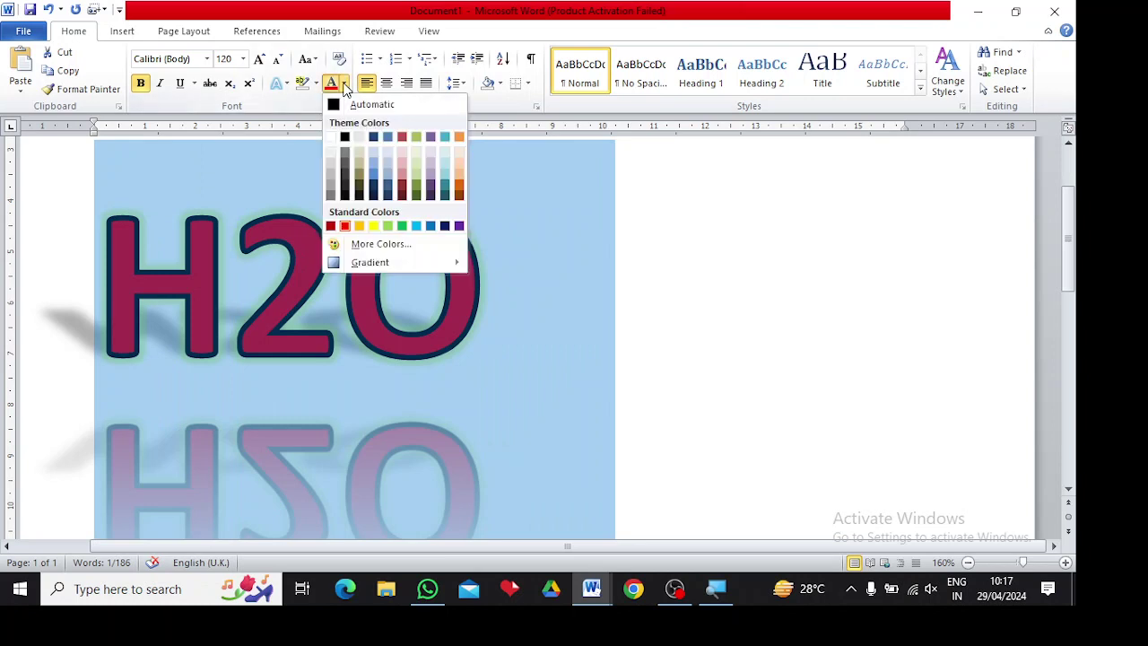
click(399, 247)
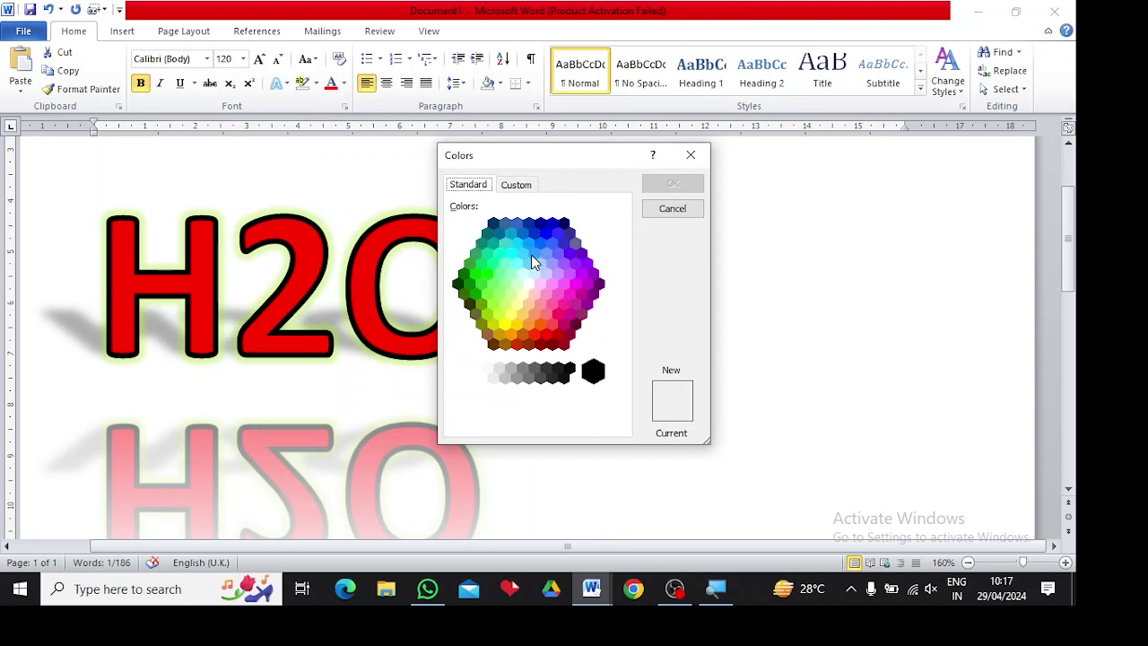
click(519, 186)
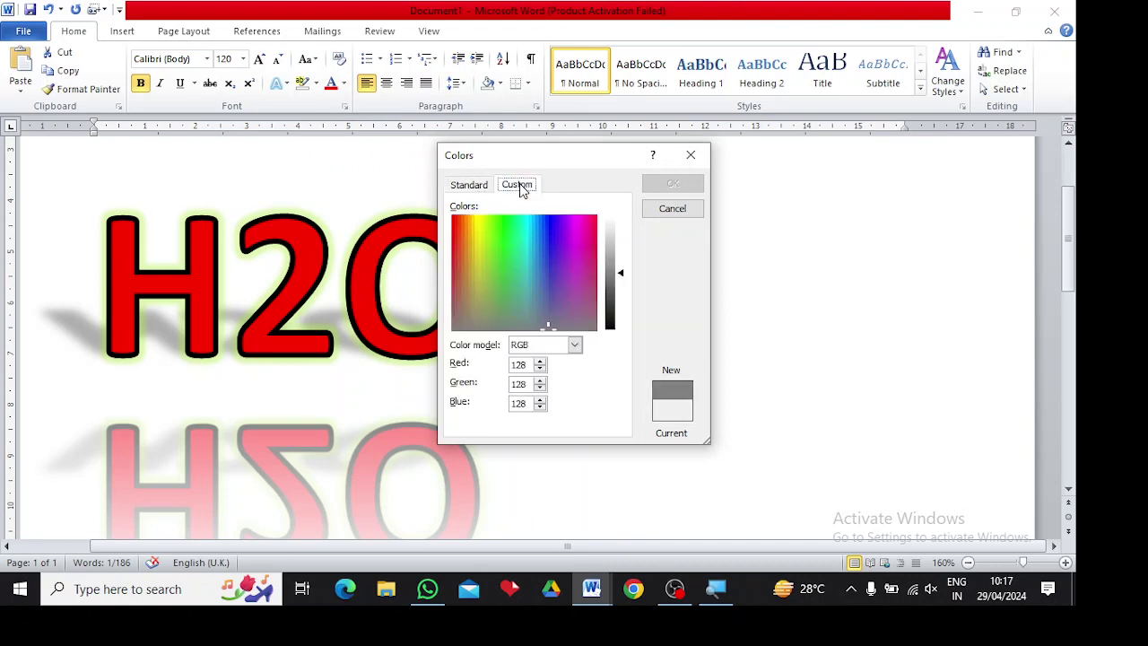
click(456, 230)
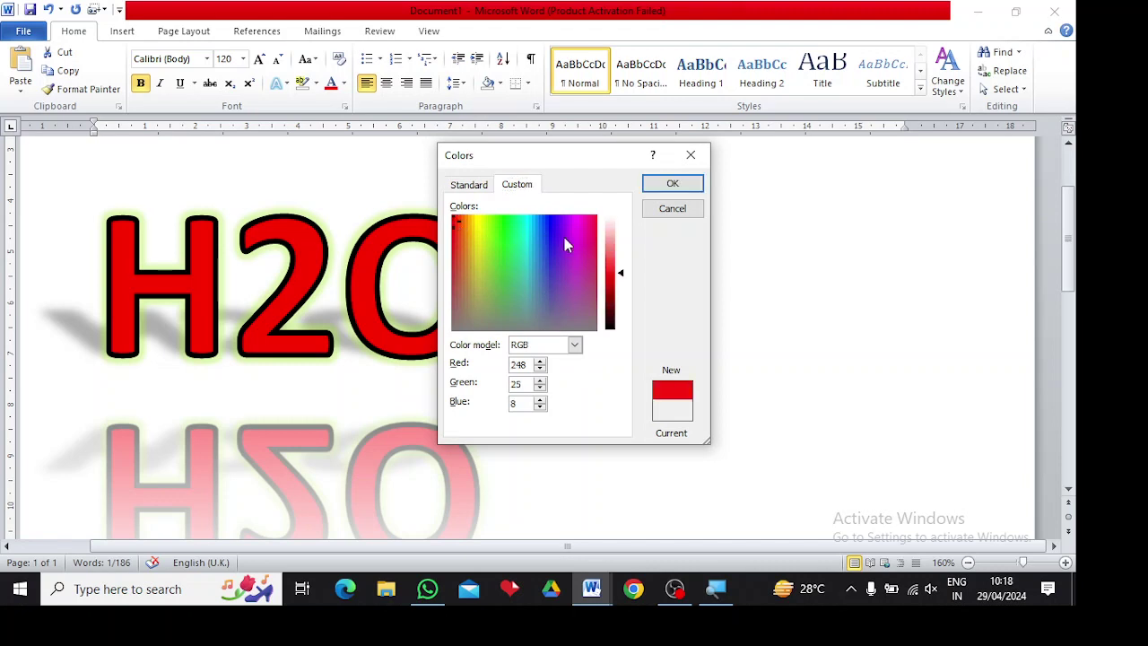
click(610, 269)
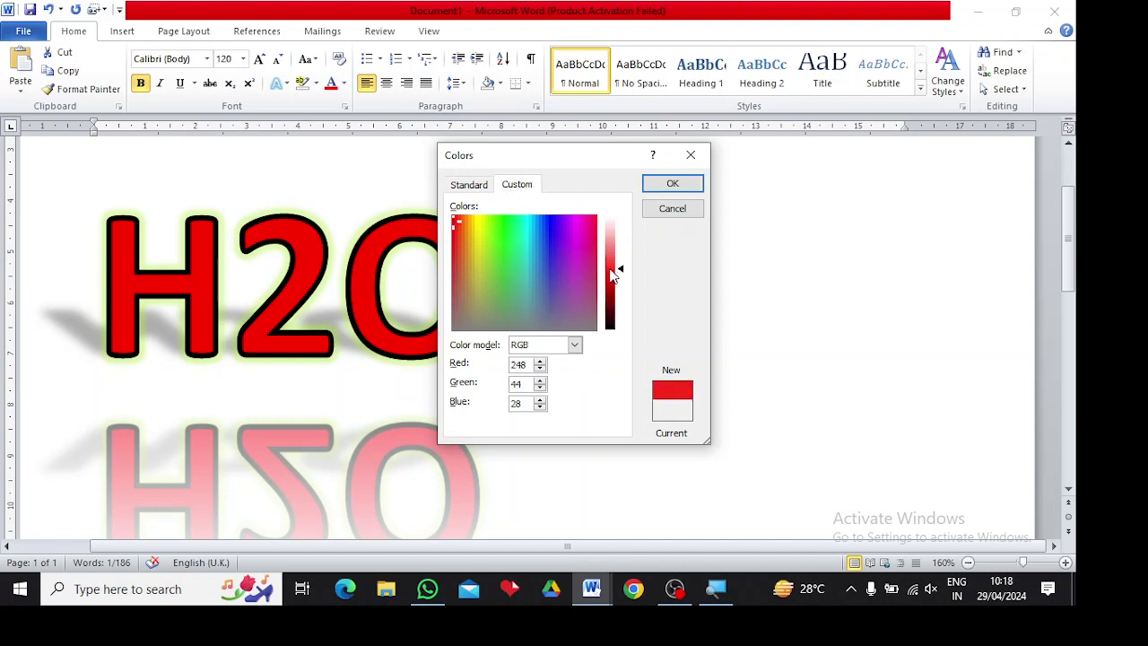
drag(611, 274, 611, 252)
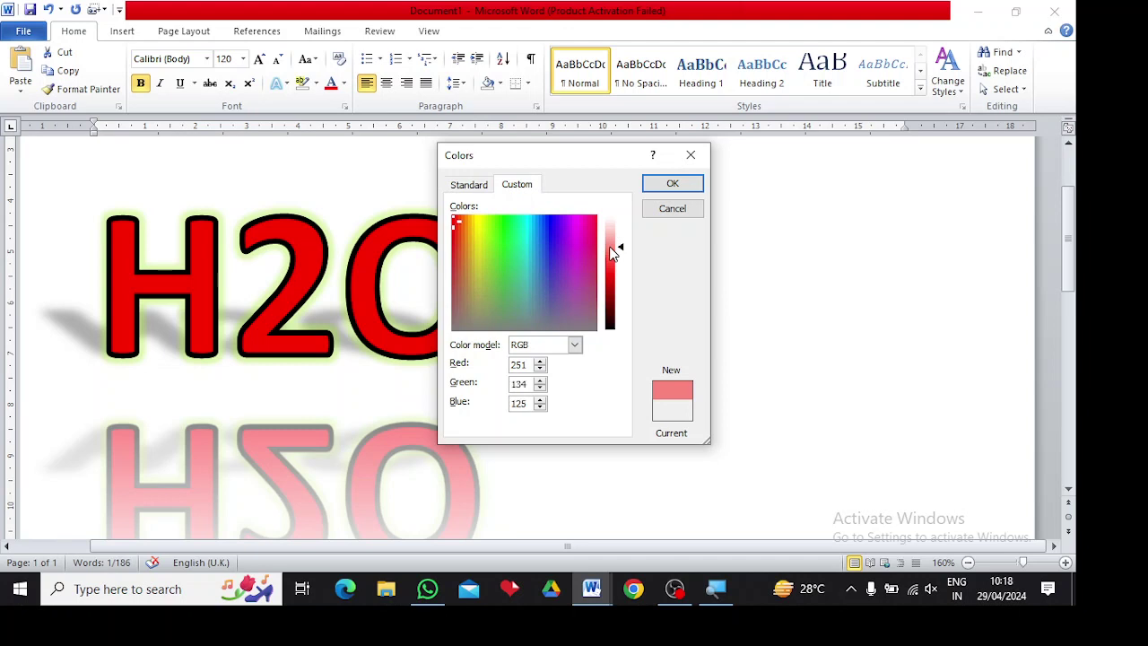
click(668, 186)
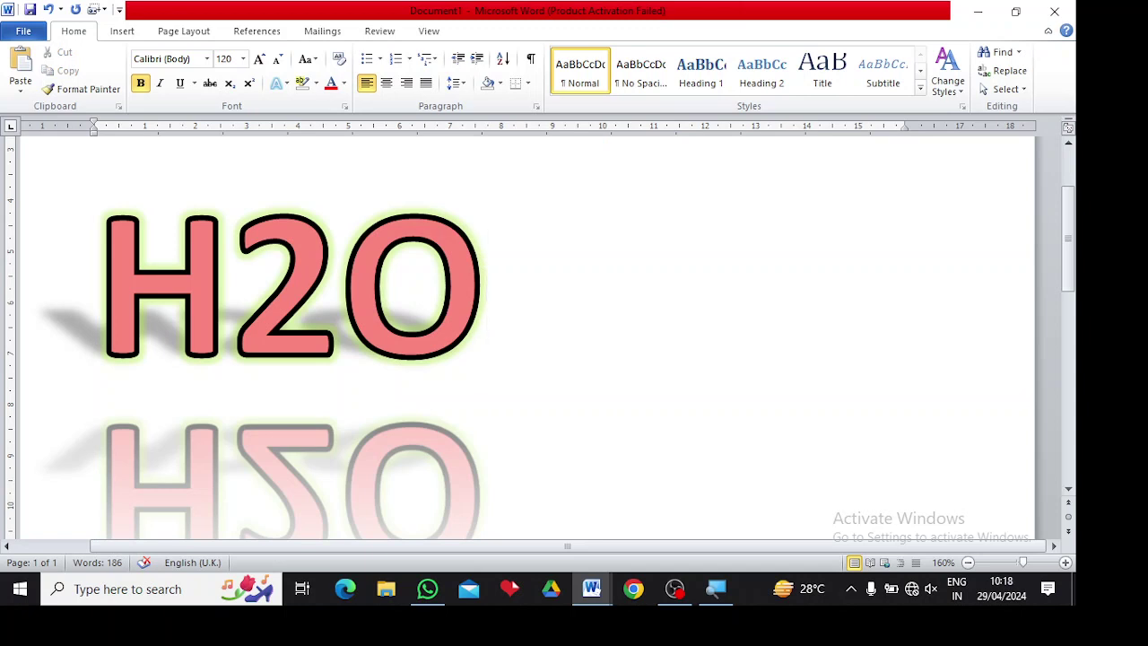
- Select the H2O text, set its font color to a medium green from the standard color honeycomb, and deselect it
key(shift+Left)
key(shift+Left)
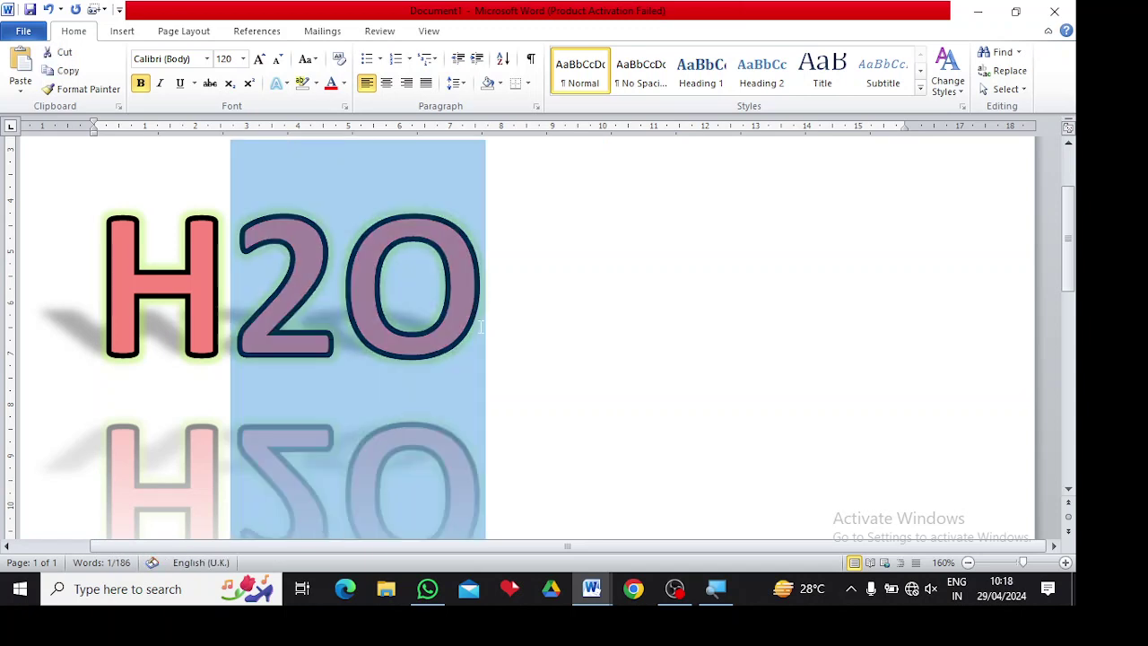
triple_click(480, 327)
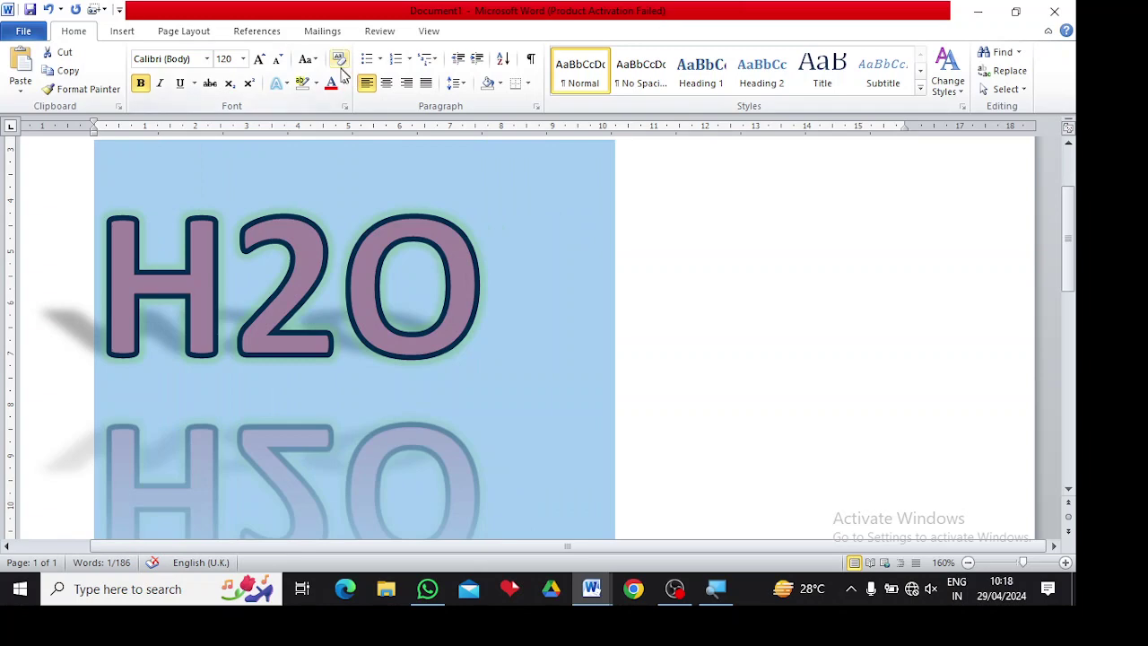
click(344, 83)
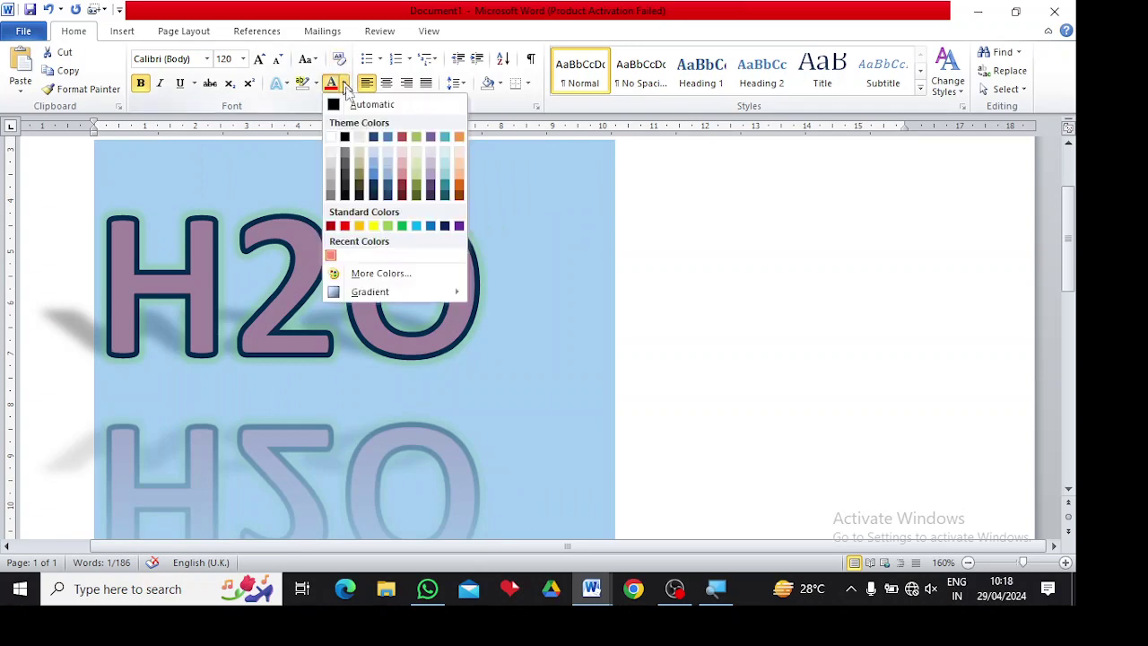
click(385, 274)
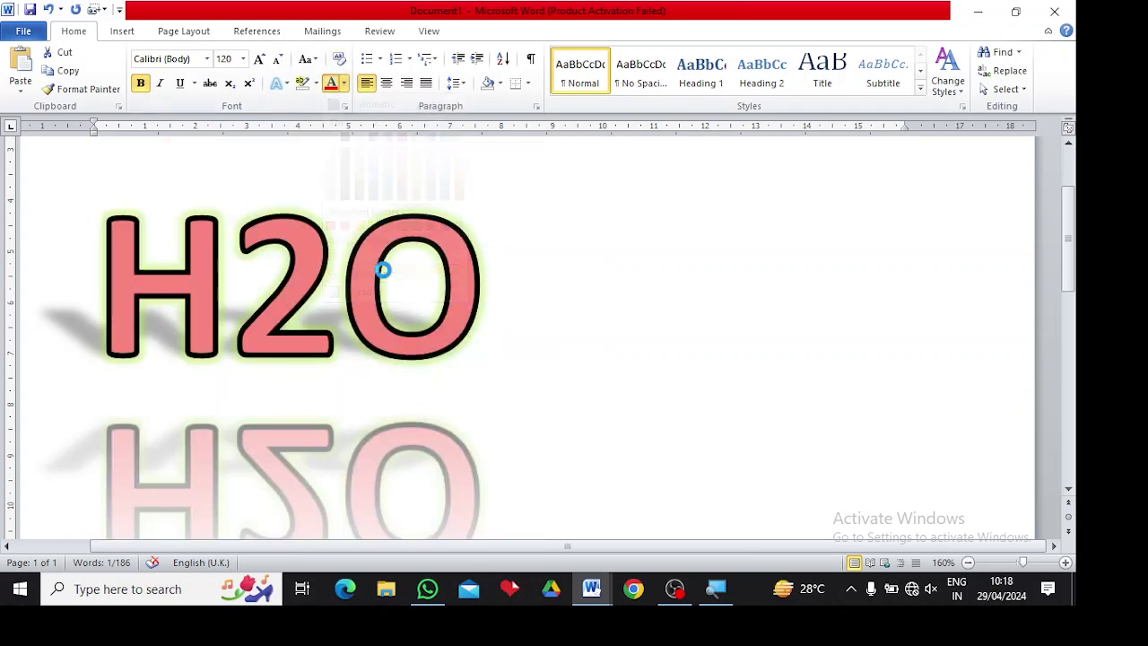
click(485, 297)
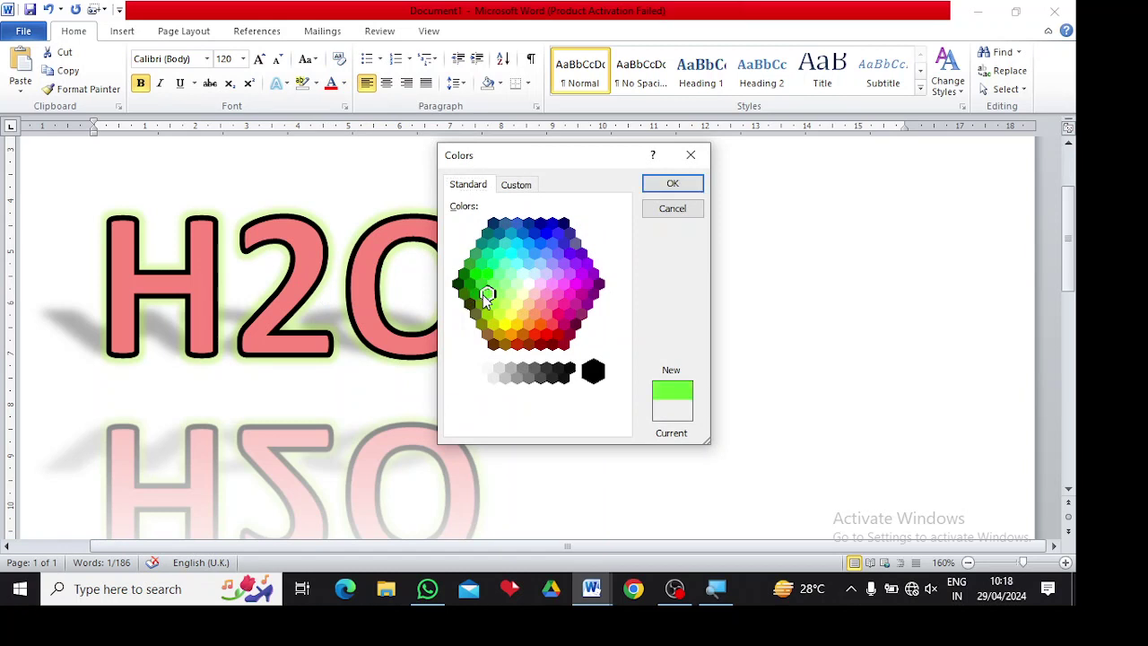
click(512, 296)
click(546, 296)
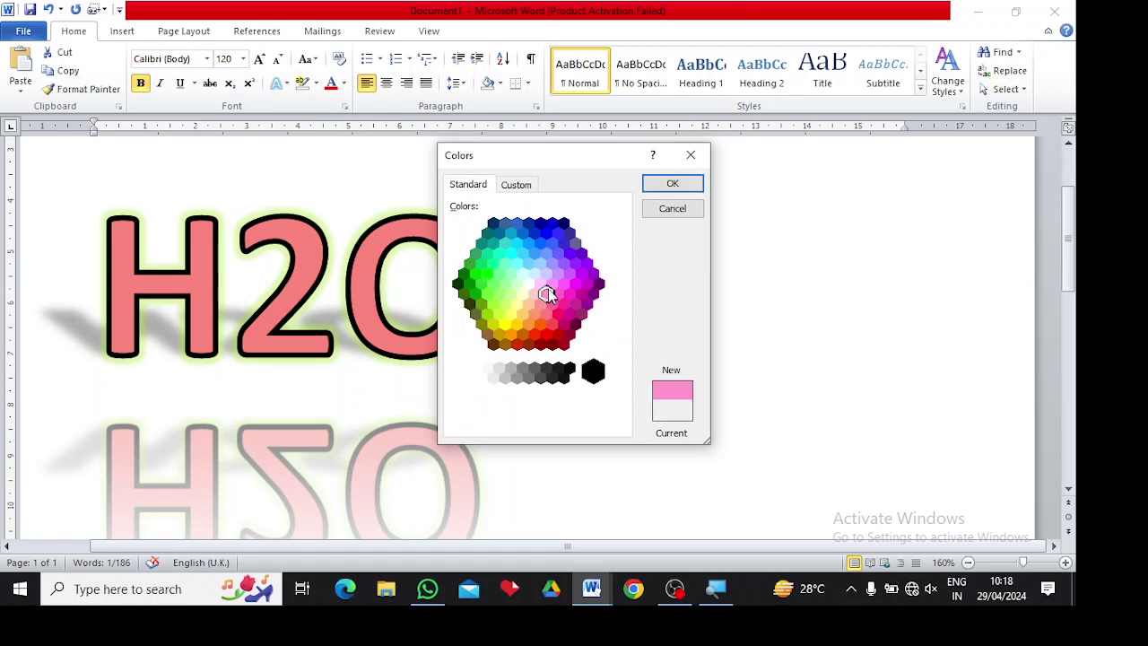
click(547, 269)
click(529, 244)
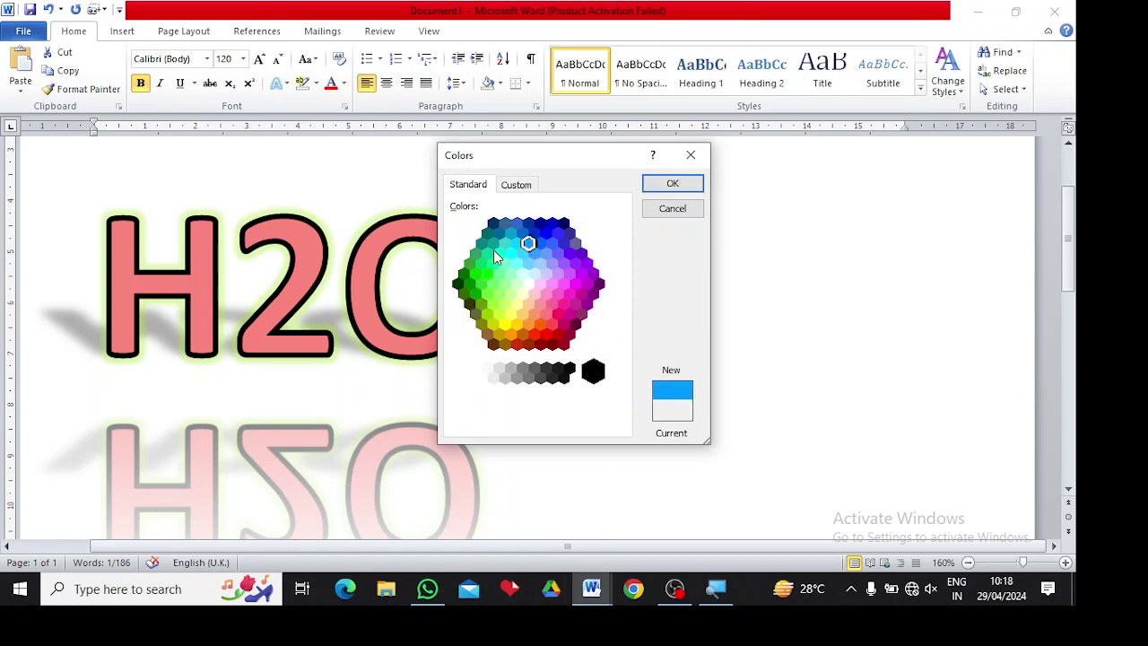
click(499, 254)
click(482, 264)
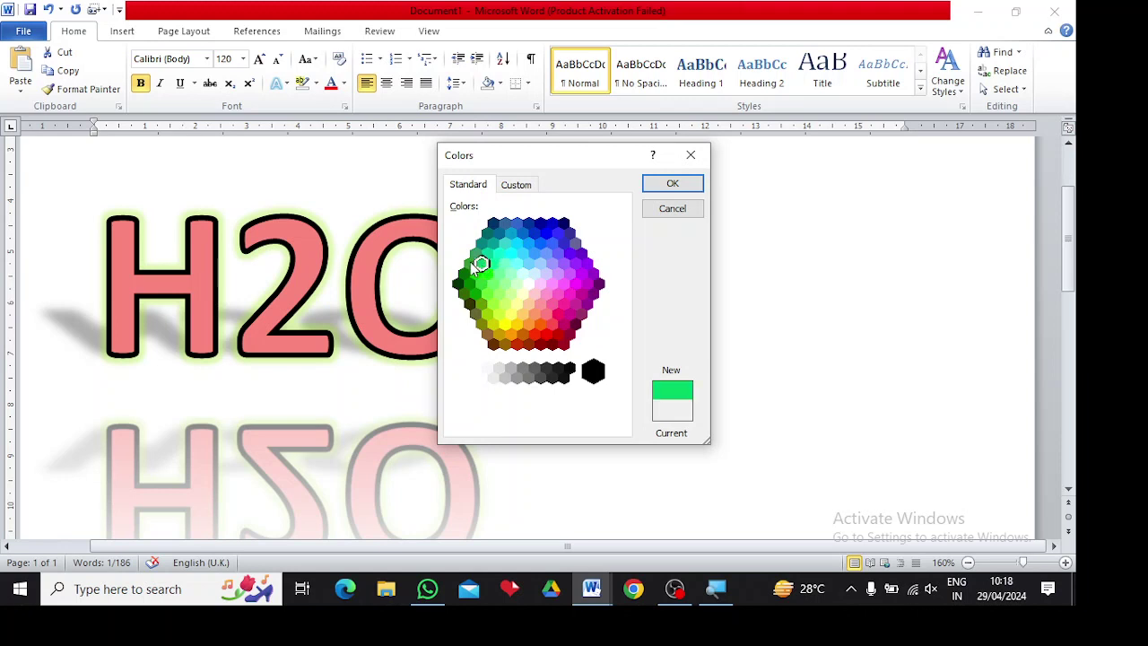
click(470, 263)
click(661, 184)
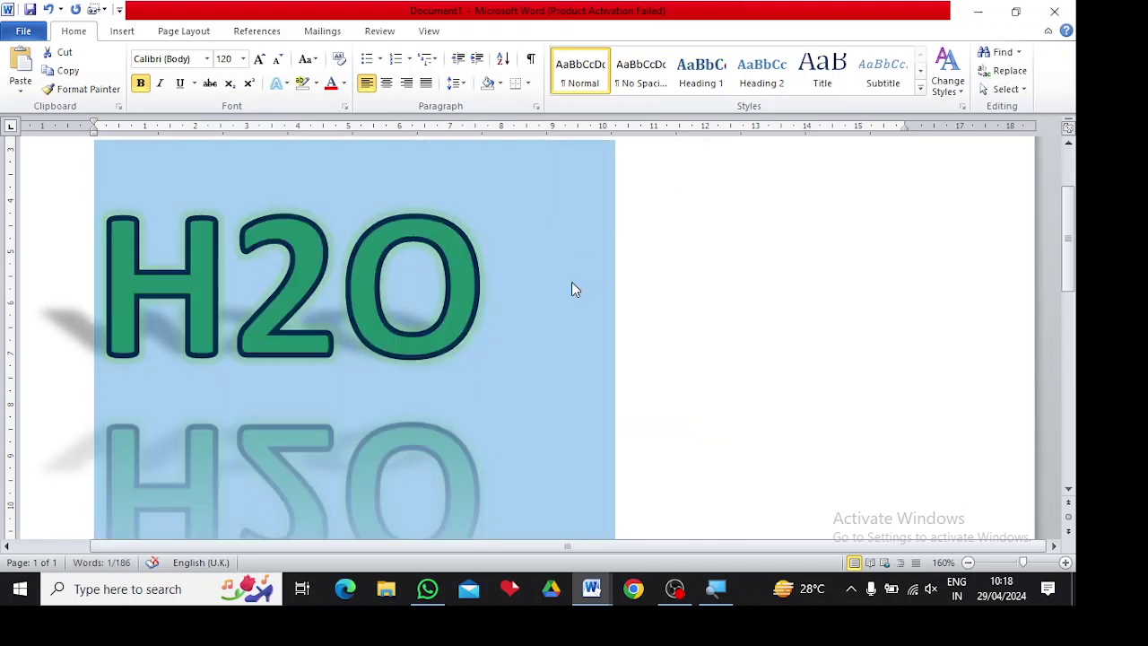
key(Right)
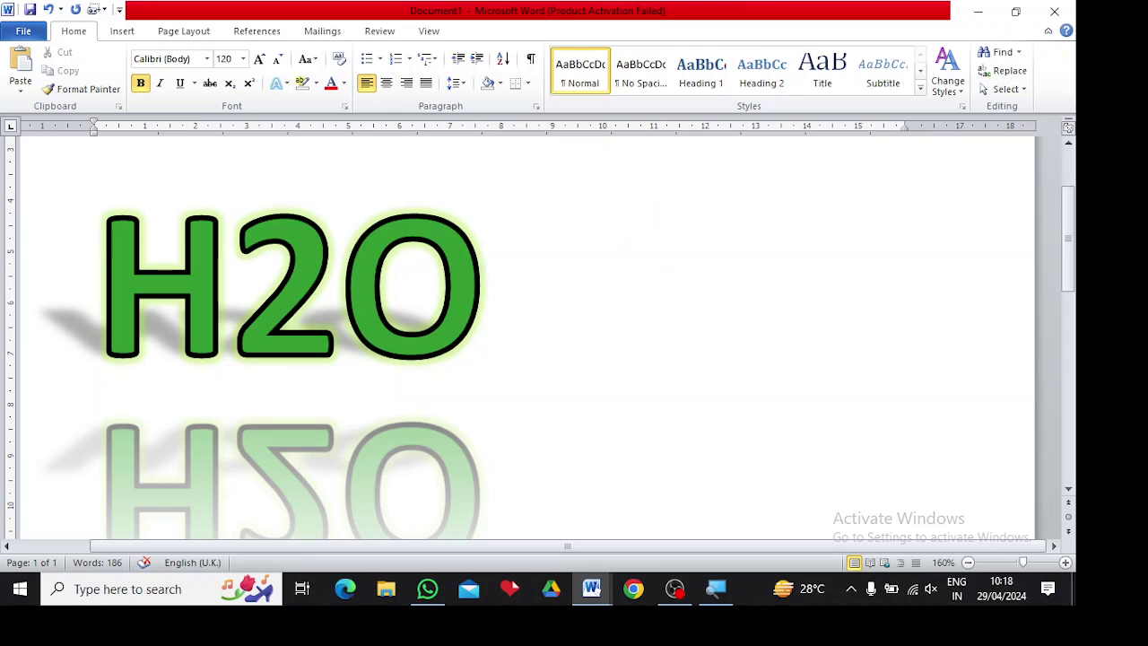
- Select the H2O text, fill it with a light green gradient from the Light Variations, and deselect it
triple_click(525, 285)
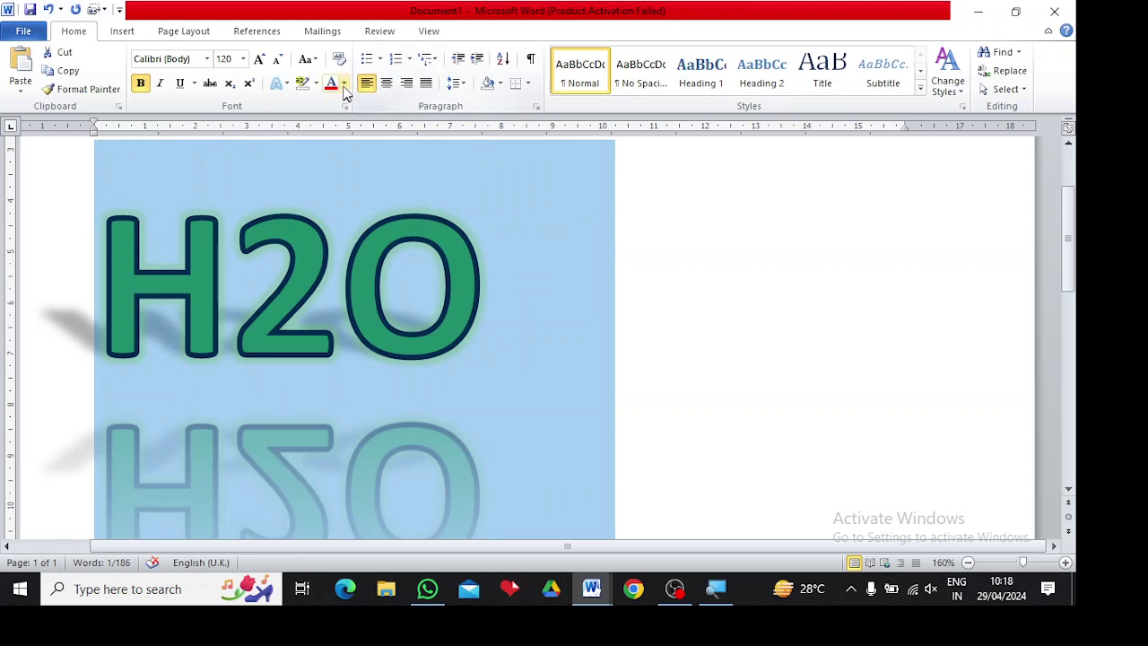
click(344, 85)
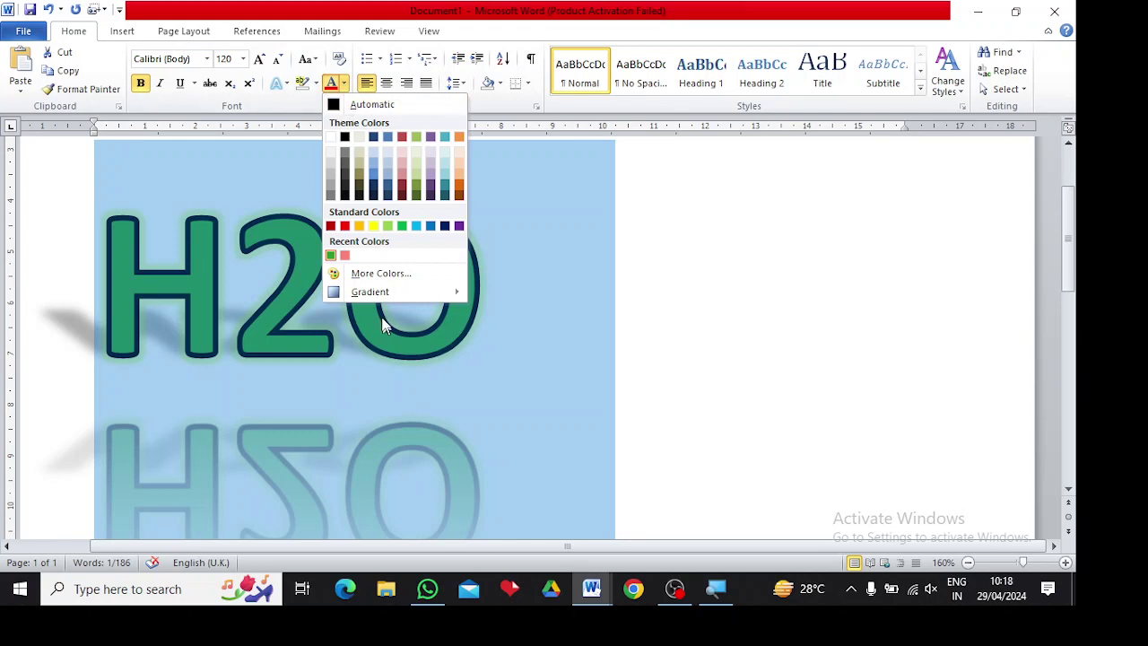
mouse_move(380, 298)
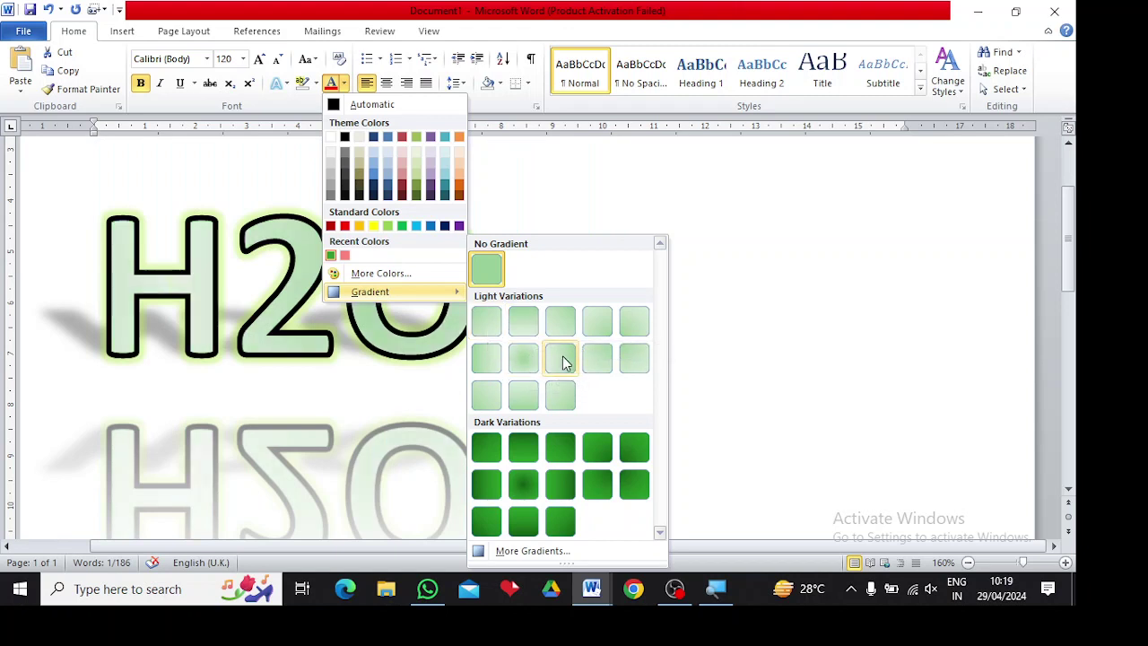
click(634, 361)
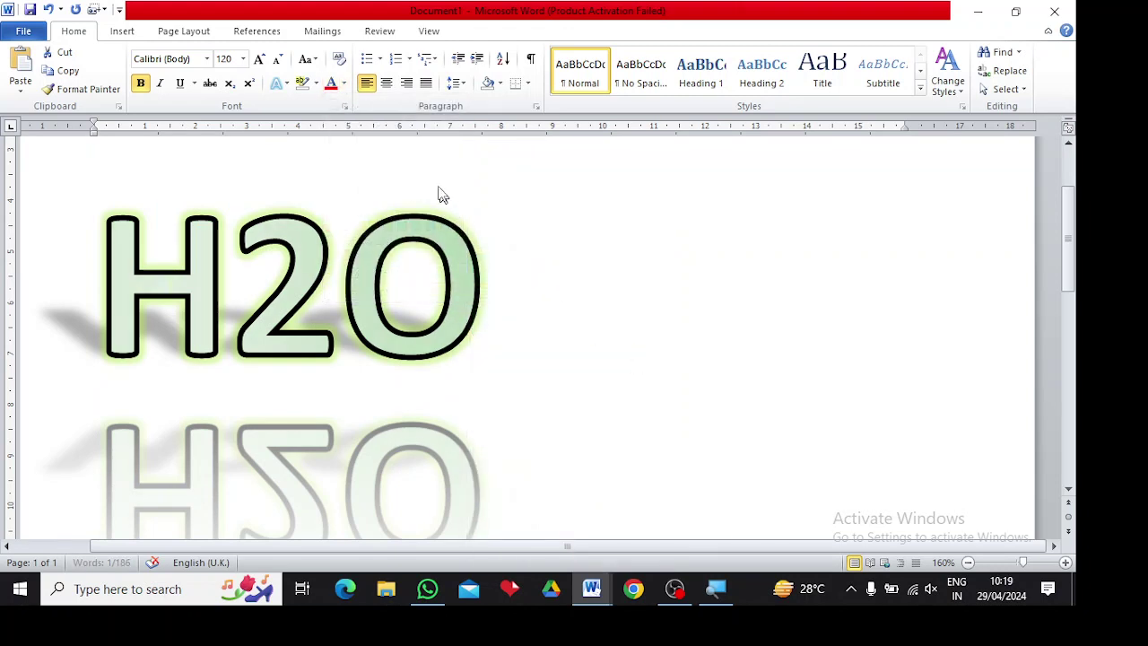
key(ctrl+a)
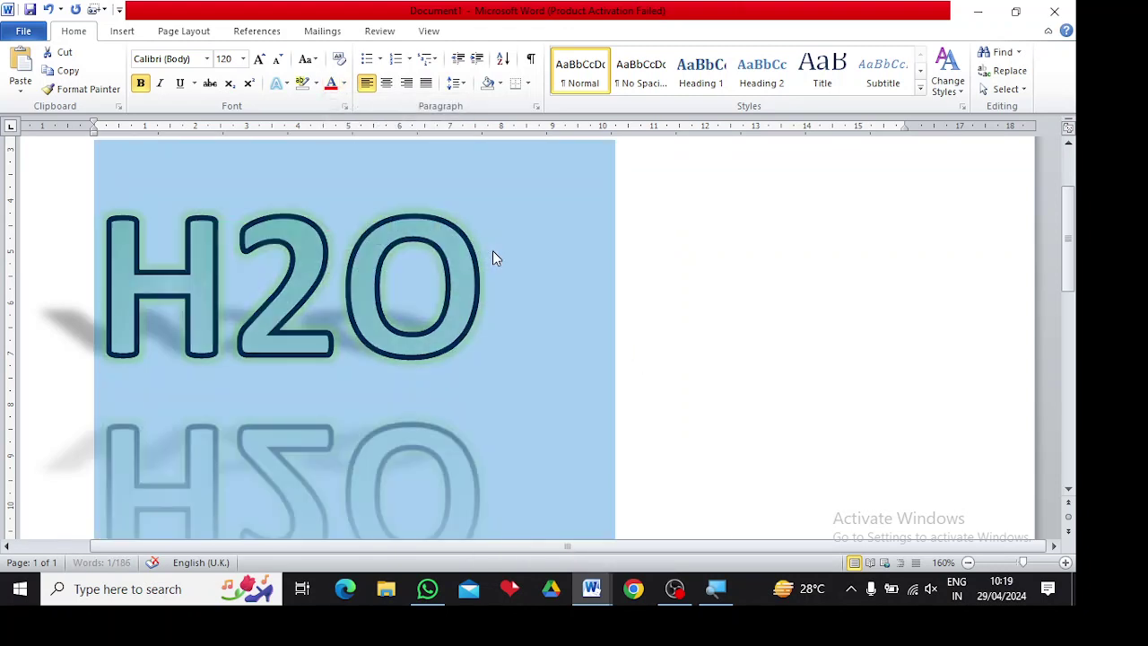
key(Right)
- Reselect the H2O text, open its detailed gradient fill settings, and move the dialog clear of most of the text
click(344, 83)
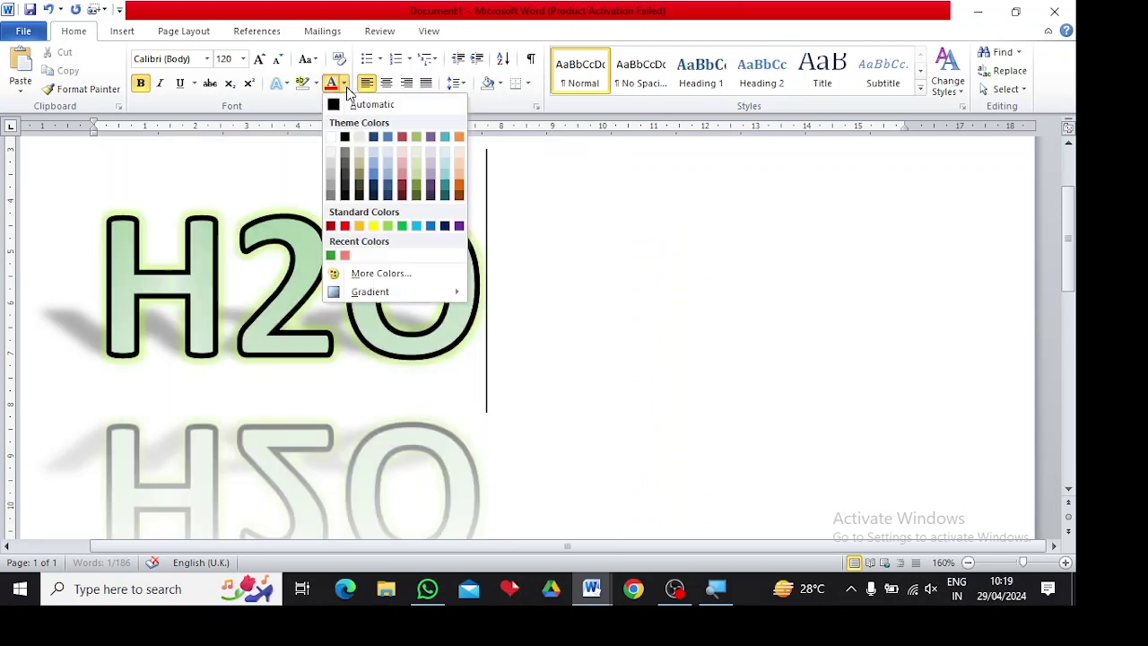
click(532, 288)
key(shift+Left)
key(shift+Left)
key(shift+Left)
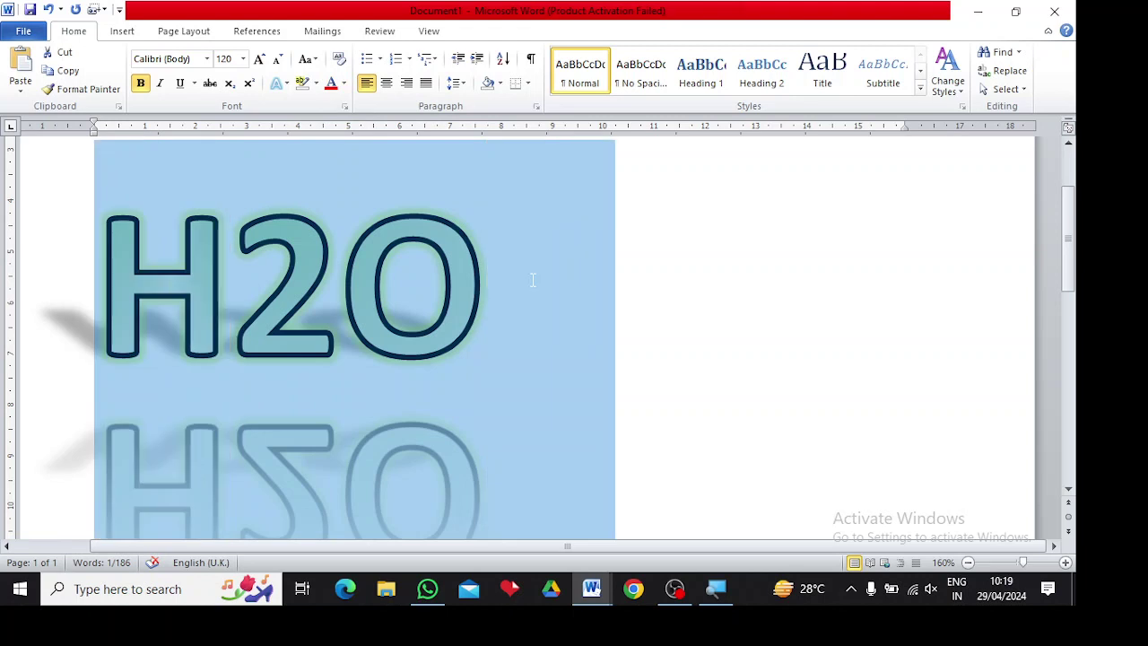
click(345, 83)
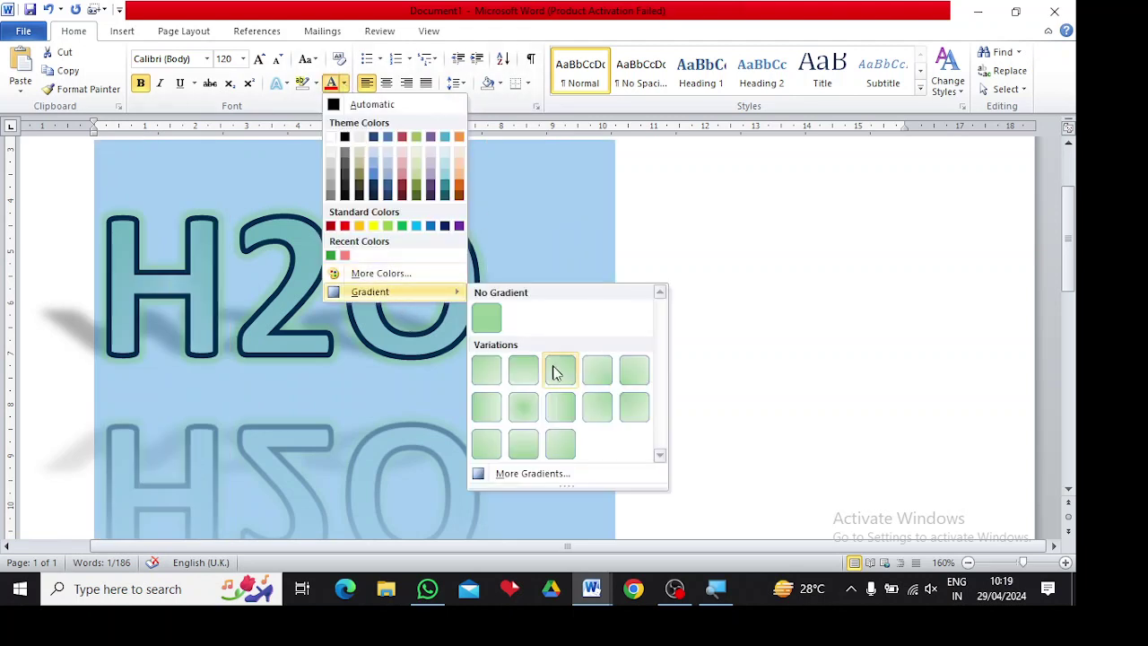
click(534, 474)
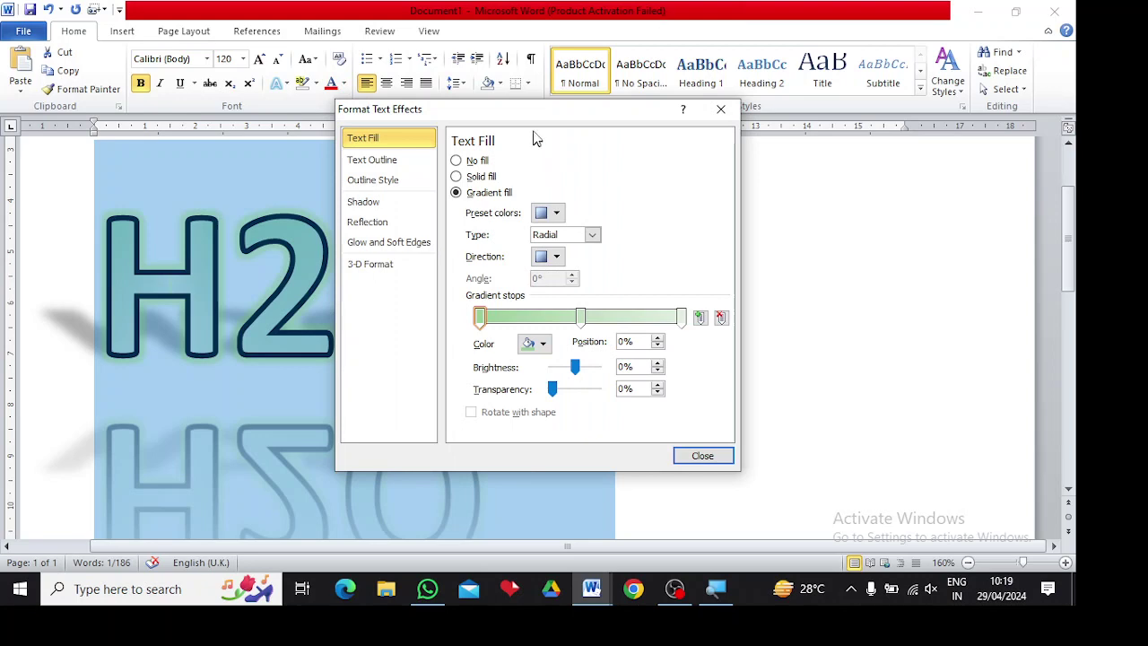
drag(523, 113, 723, 120)
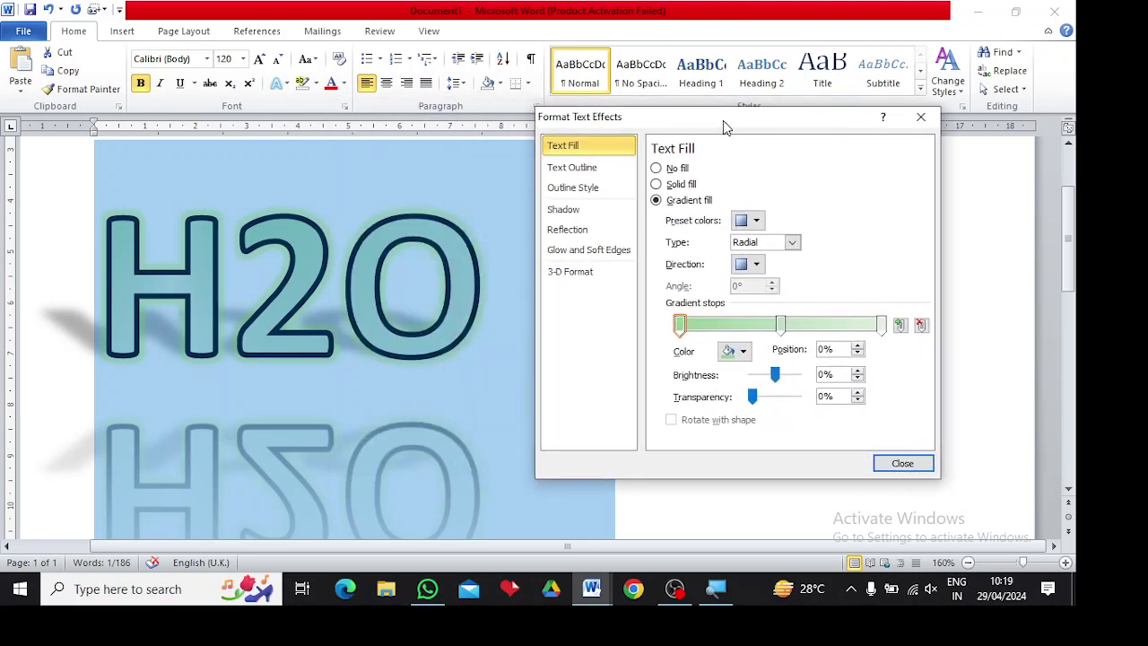
- Try No fill and Solid fill on the H2O text, and return it to Gradient fill
click(657, 169)
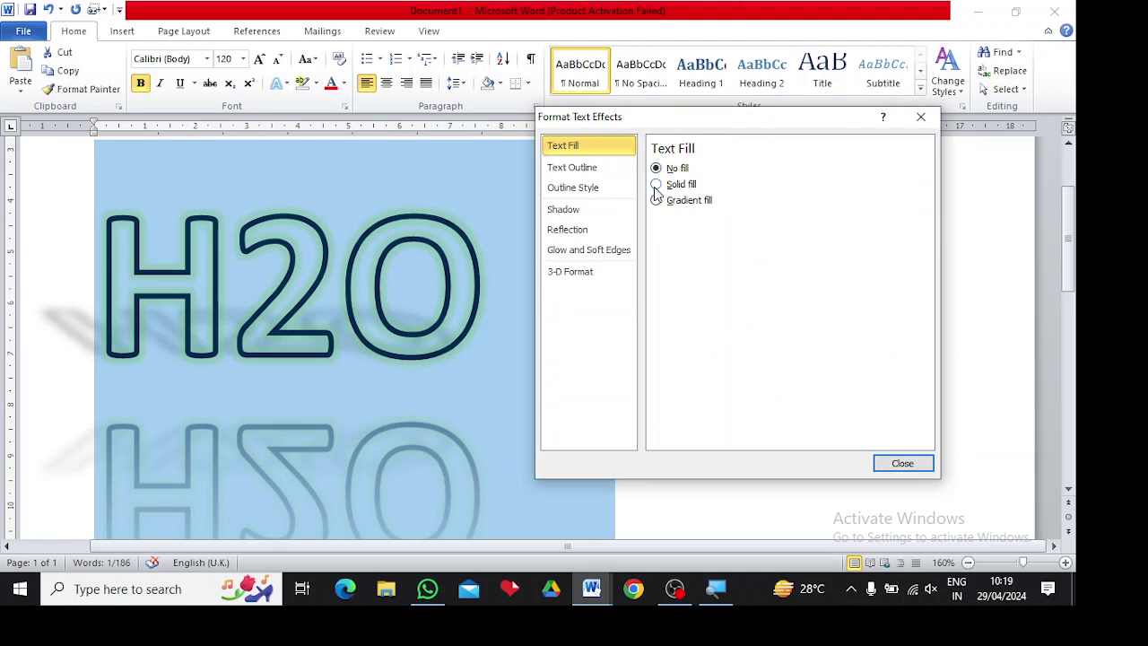
click(656, 183)
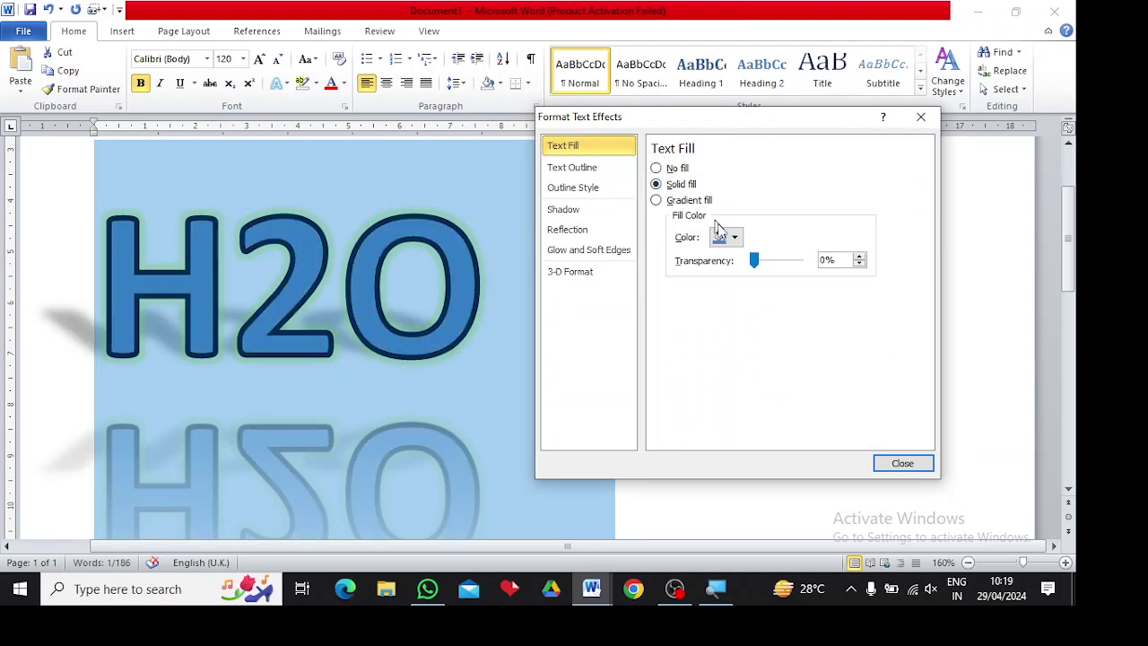
click(742, 242)
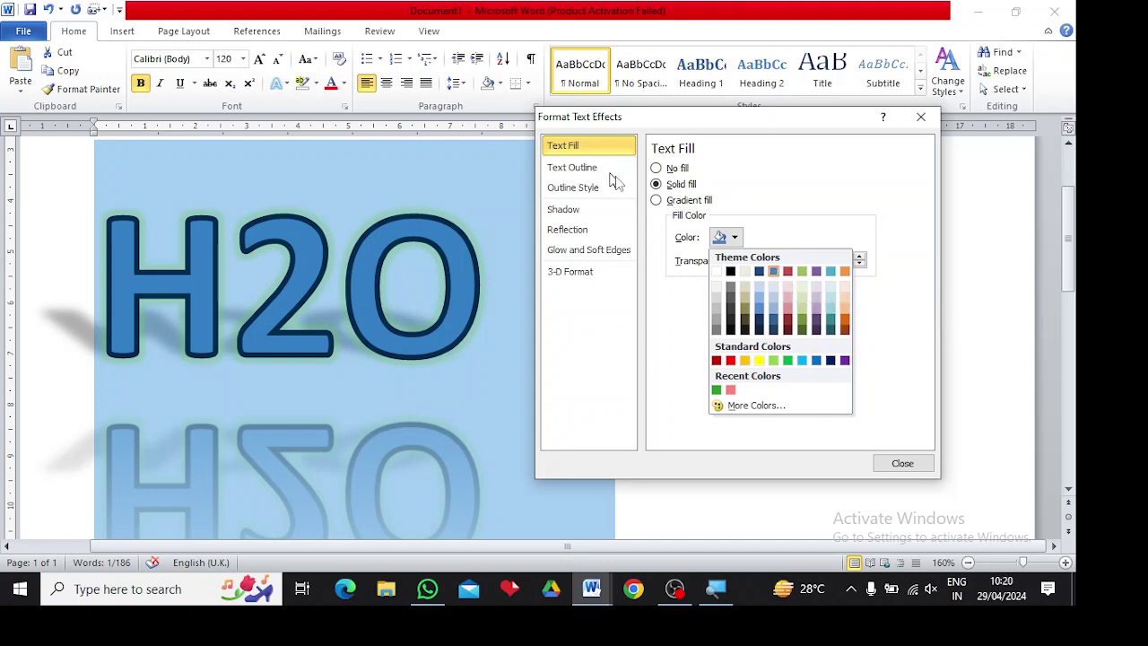
click(658, 201)
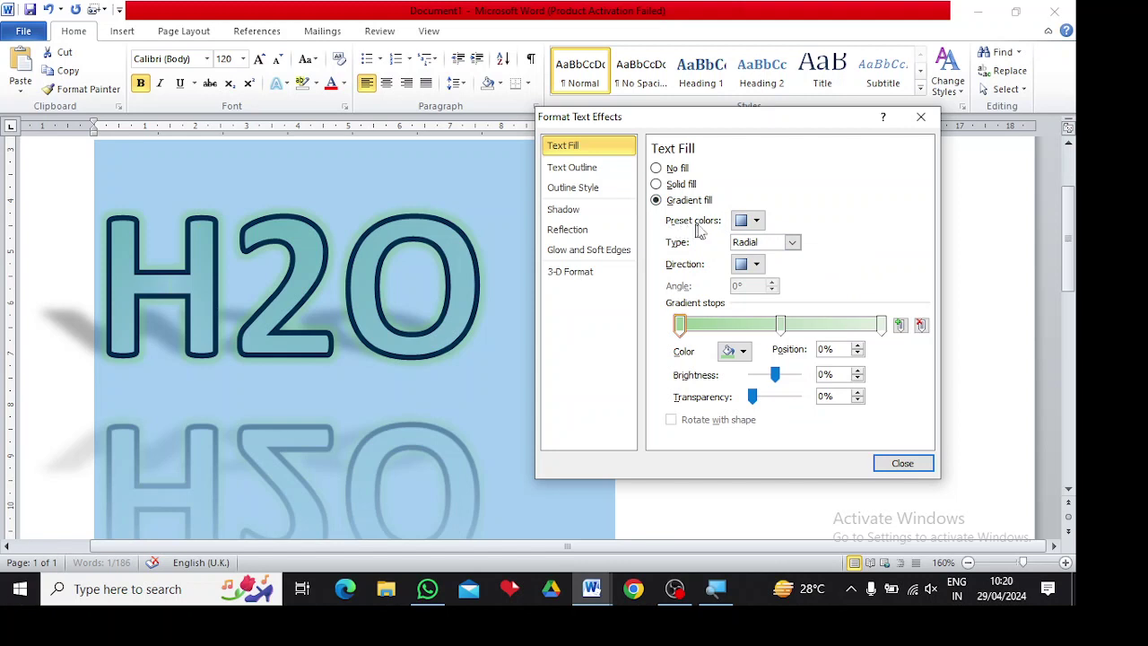
- Try the orange-to-magenta and the yellow-to-dark-red preset gradients on the H2O text
click(762, 222)
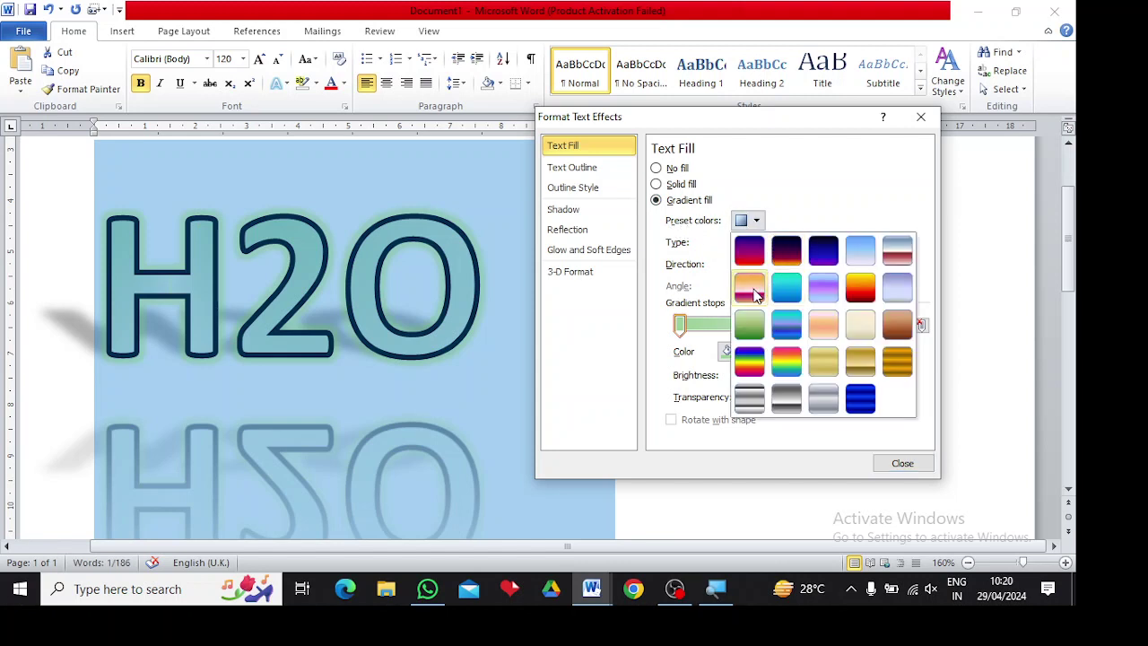
click(755, 296)
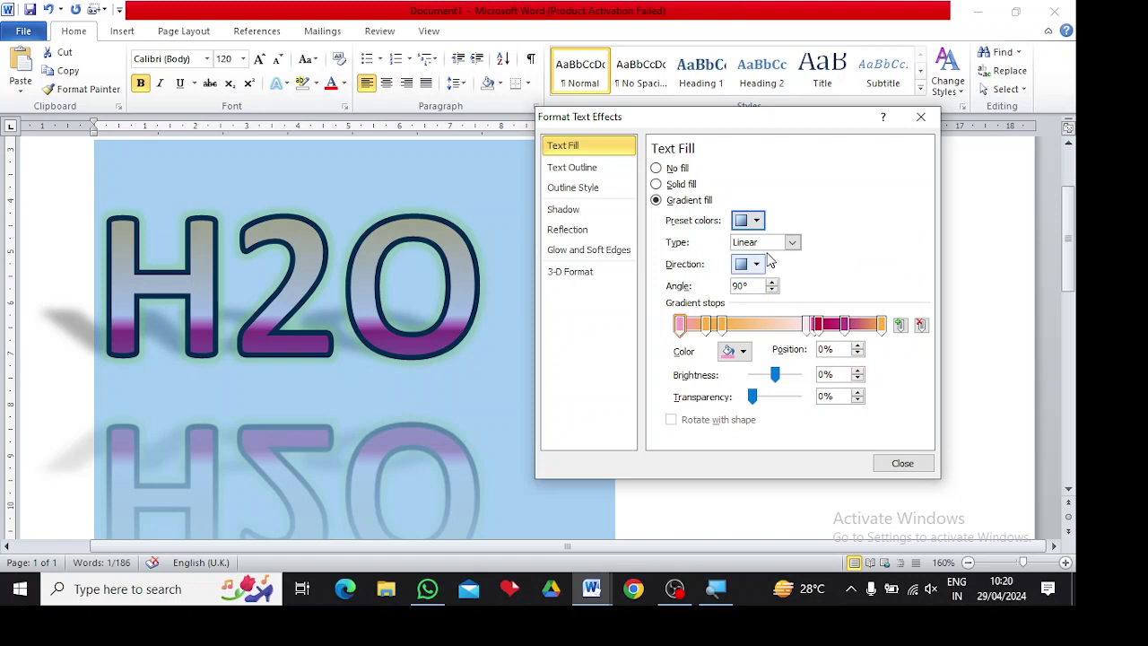
click(756, 221)
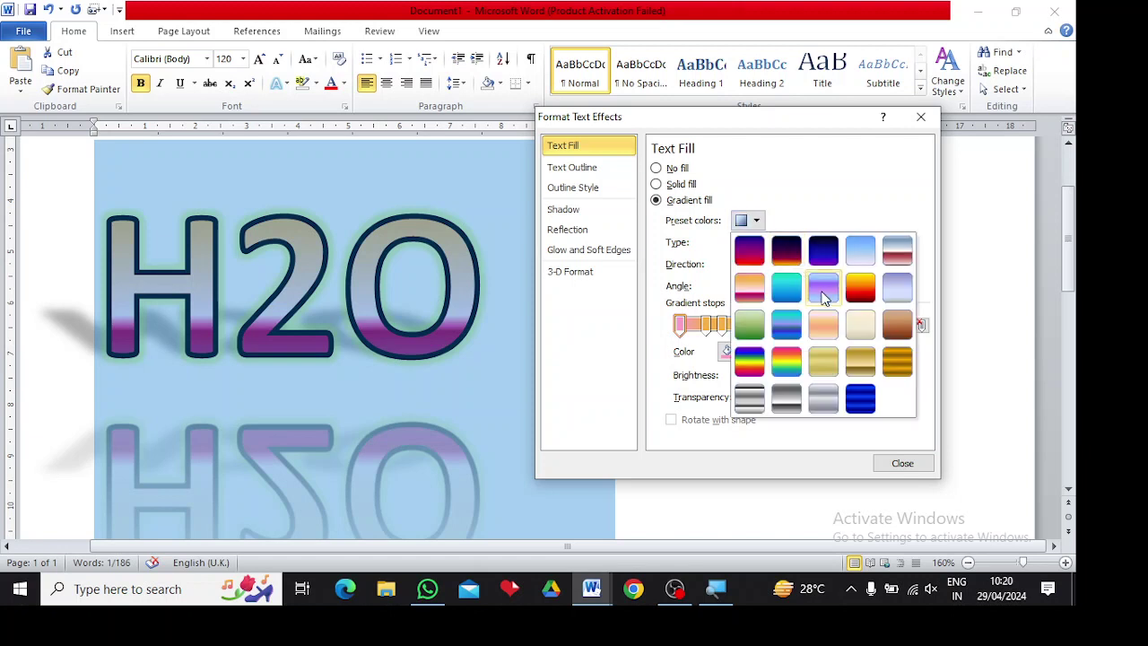
click(861, 296)
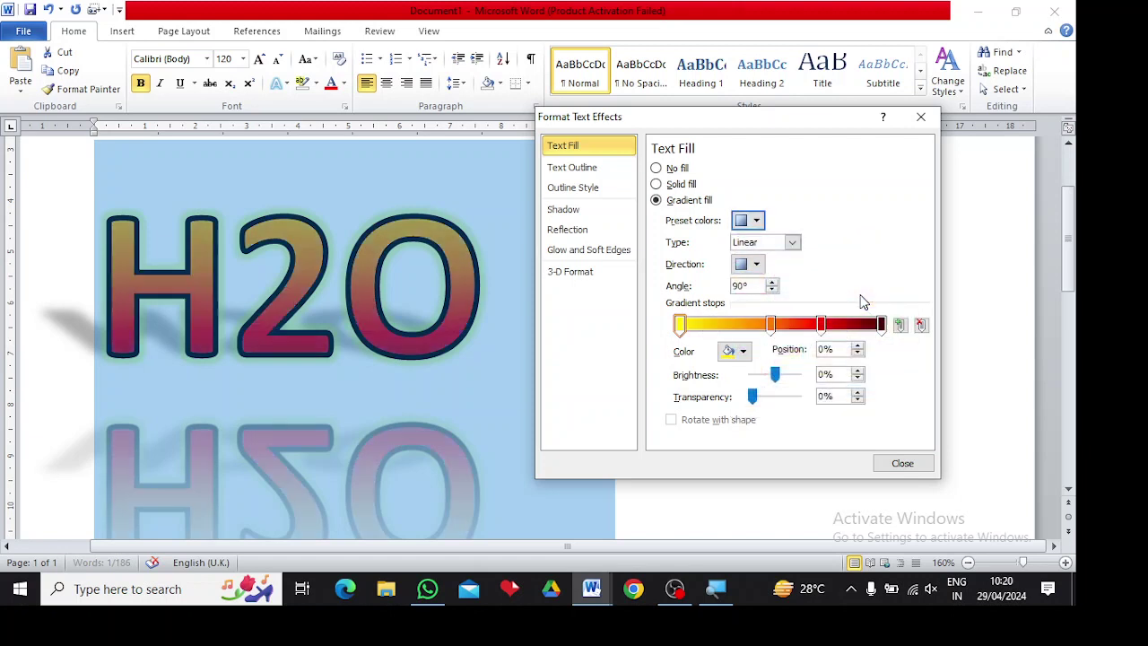
- Apply the light-to-dark green preset gradient to the H2O text and recolor its first gradient stop black
click(758, 222)
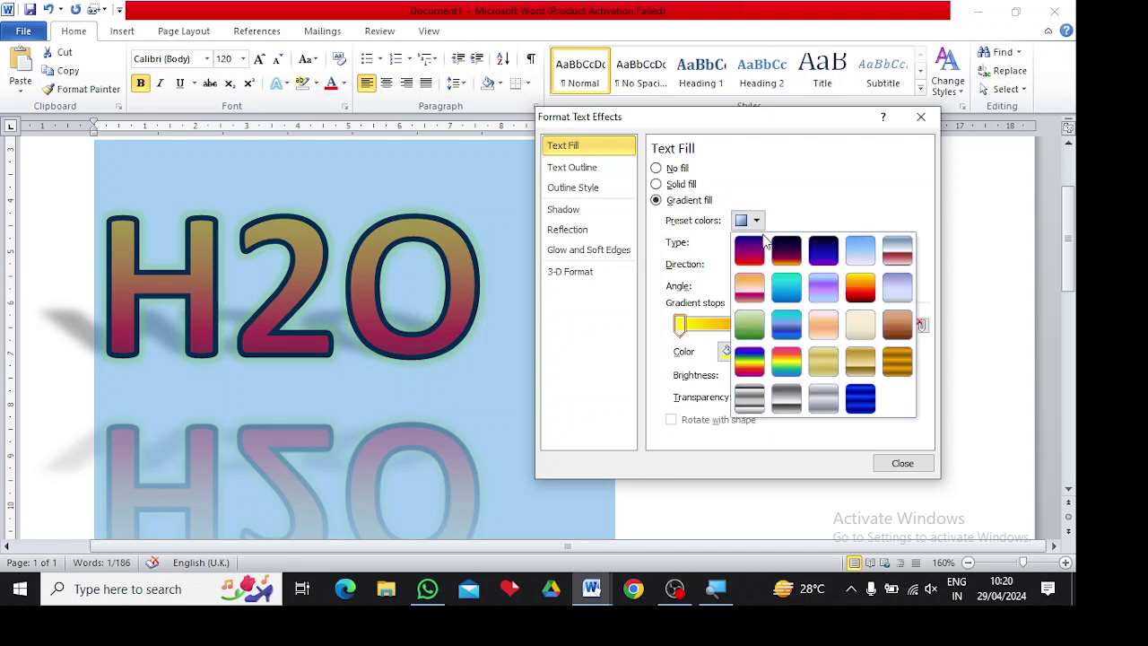
click(750, 325)
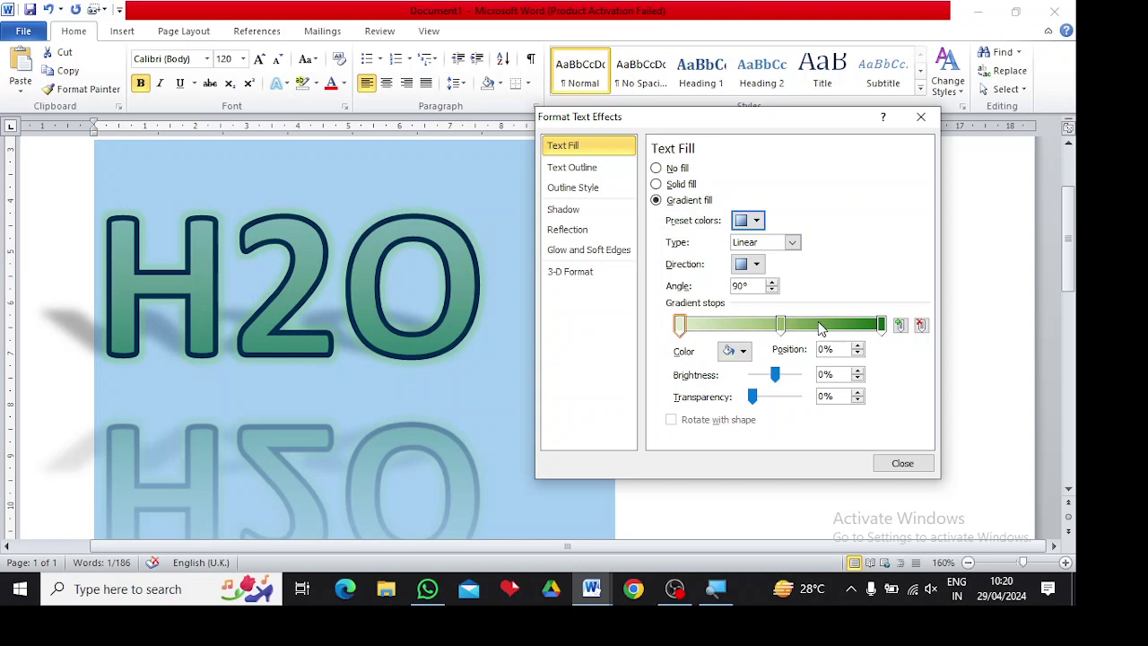
click(679, 327)
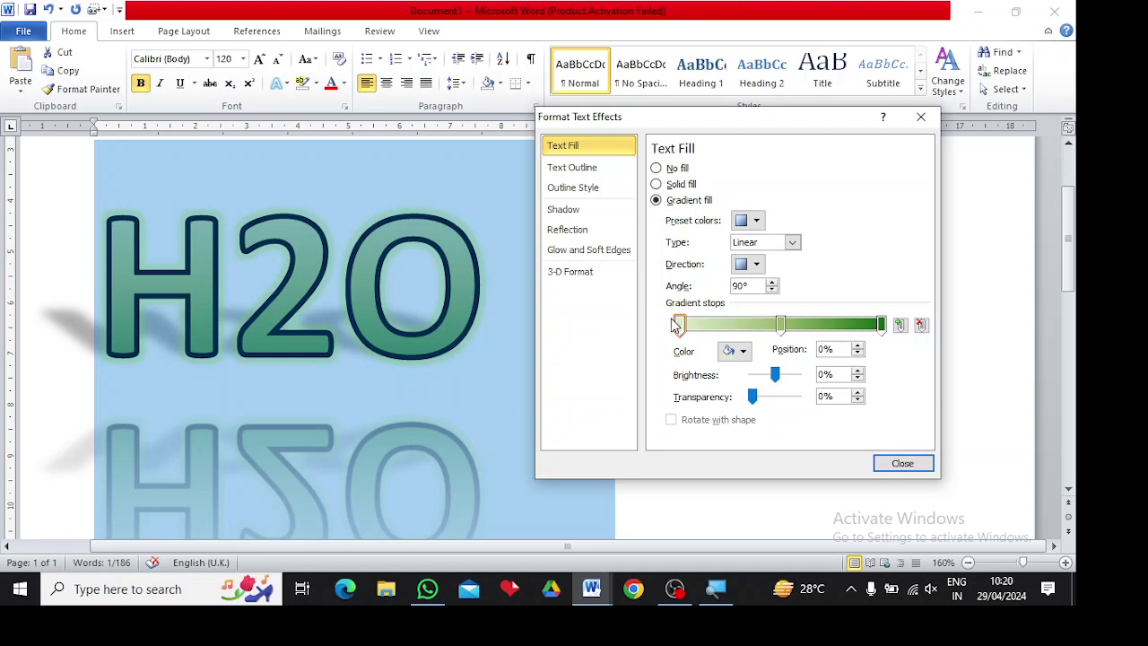
click(741, 350)
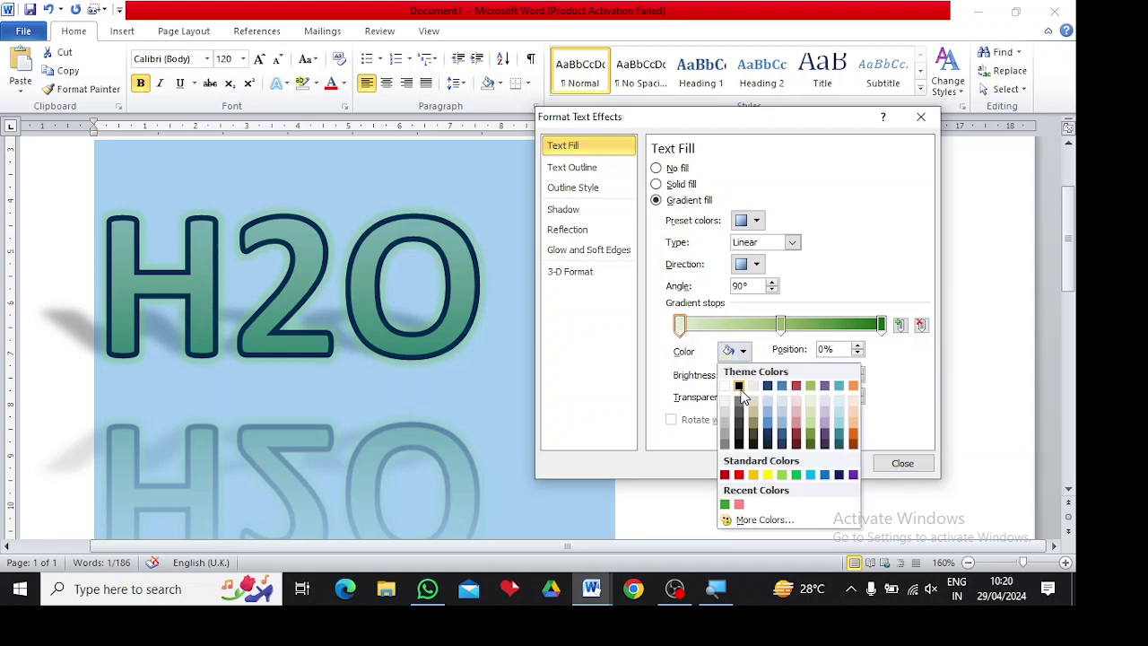
click(740, 387)
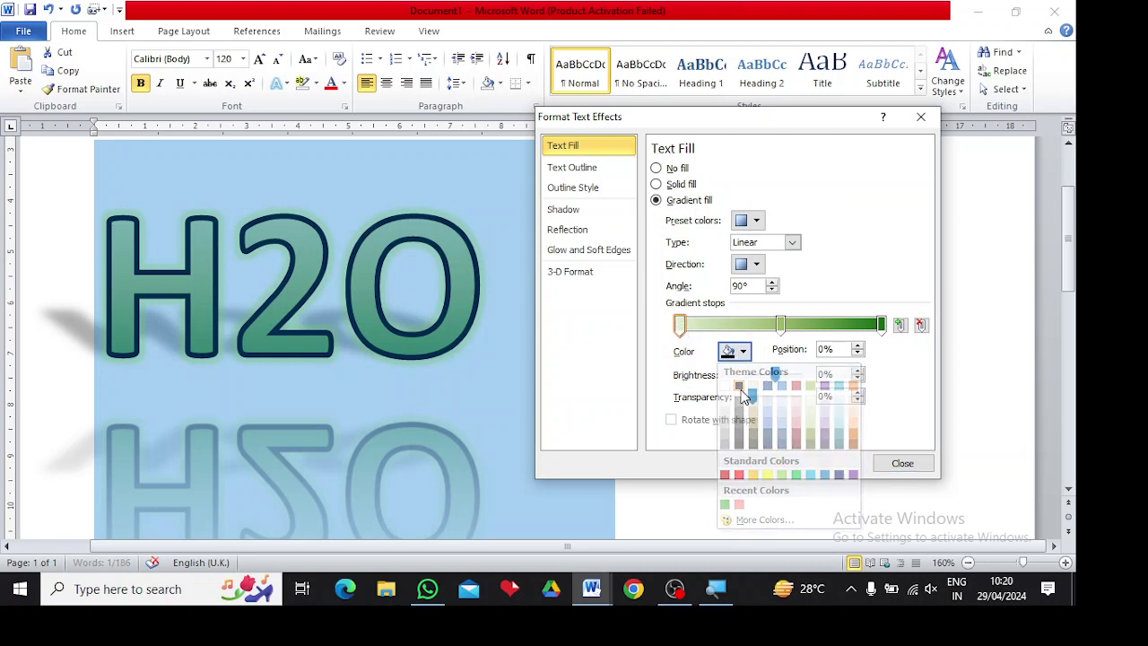
- Add a gradient stop at 30% and color it with the theme red
click(742, 324)
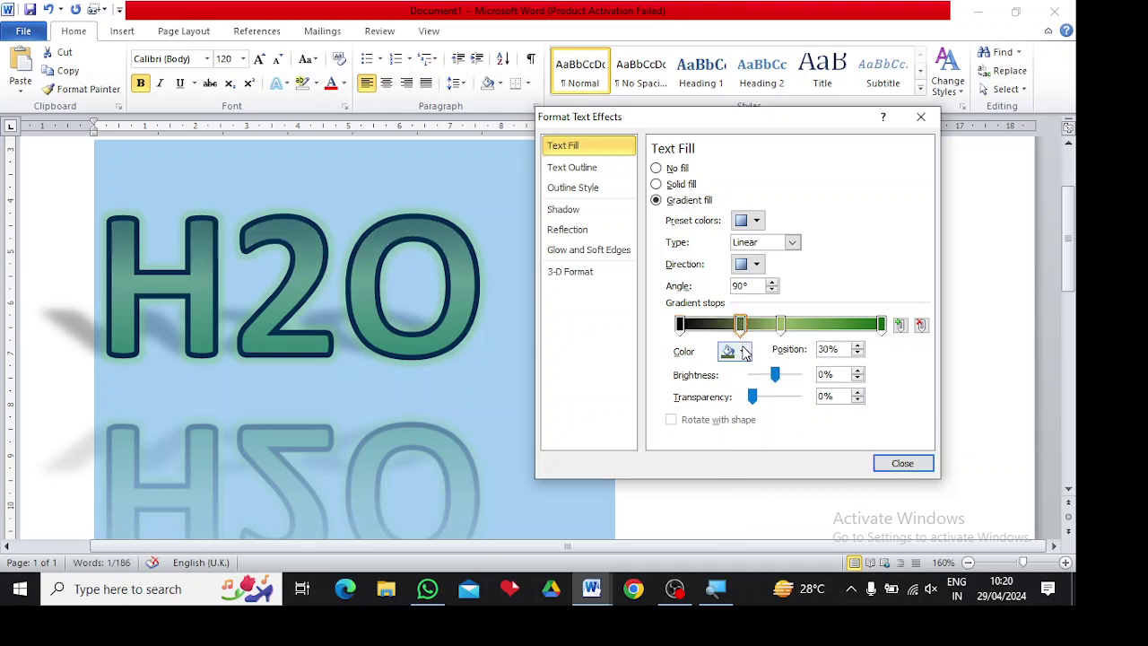
click(743, 351)
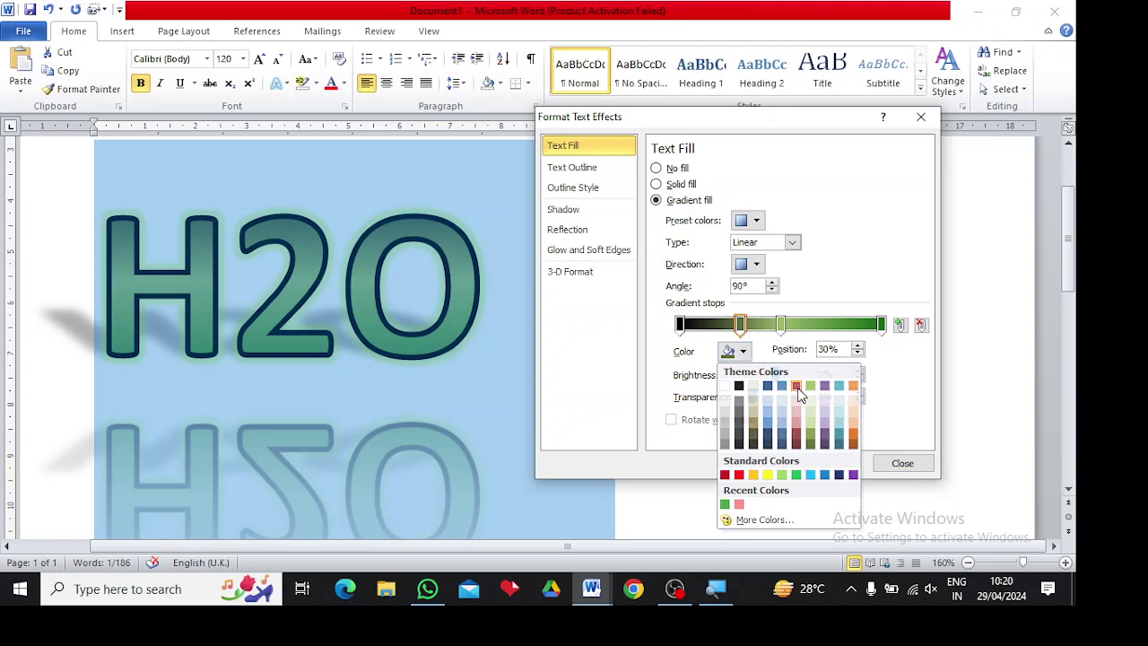
click(797, 388)
- Set the gradient stop at 50% to the theme blue, close the text effects settings, and deselect the H2O text
click(782, 325)
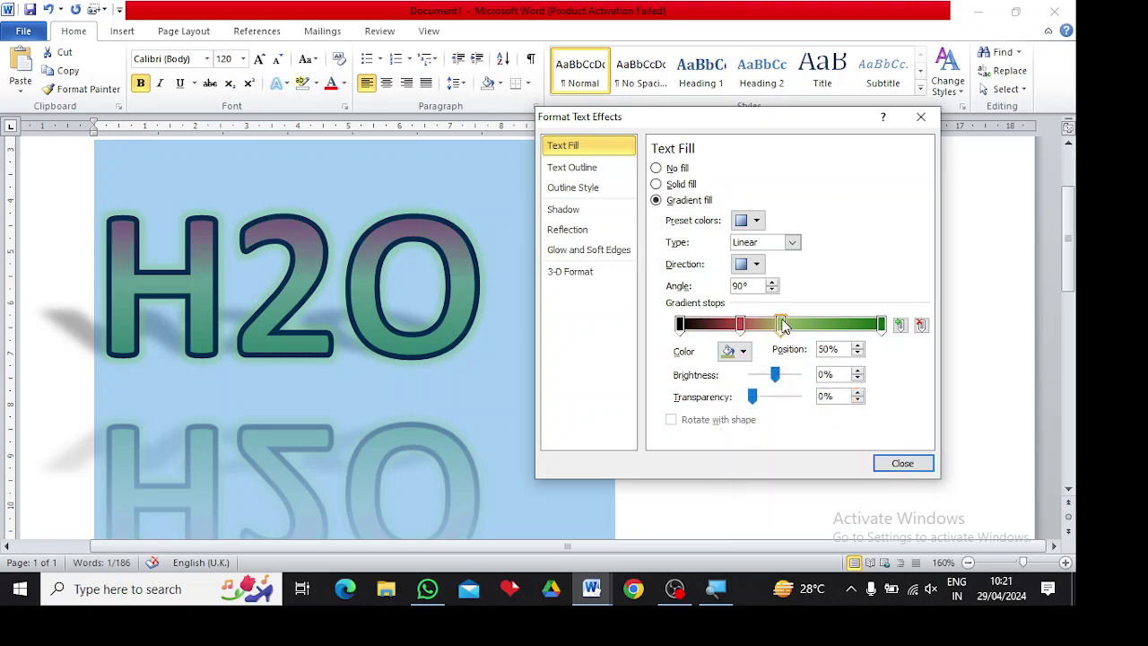
click(744, 353)
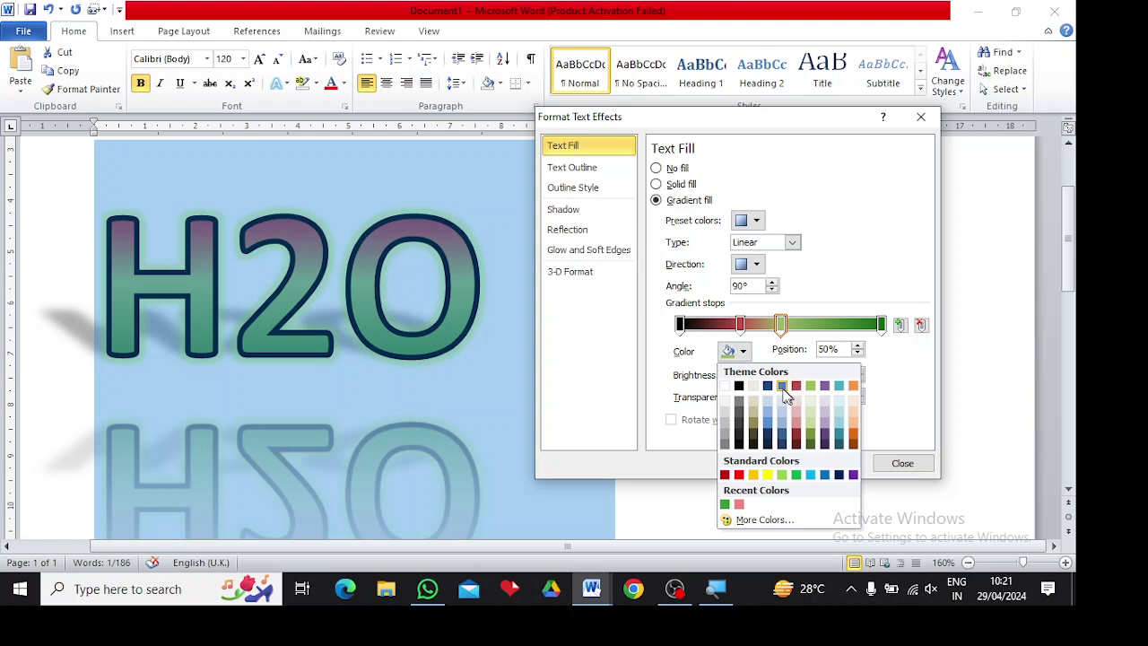
click(782, 387)
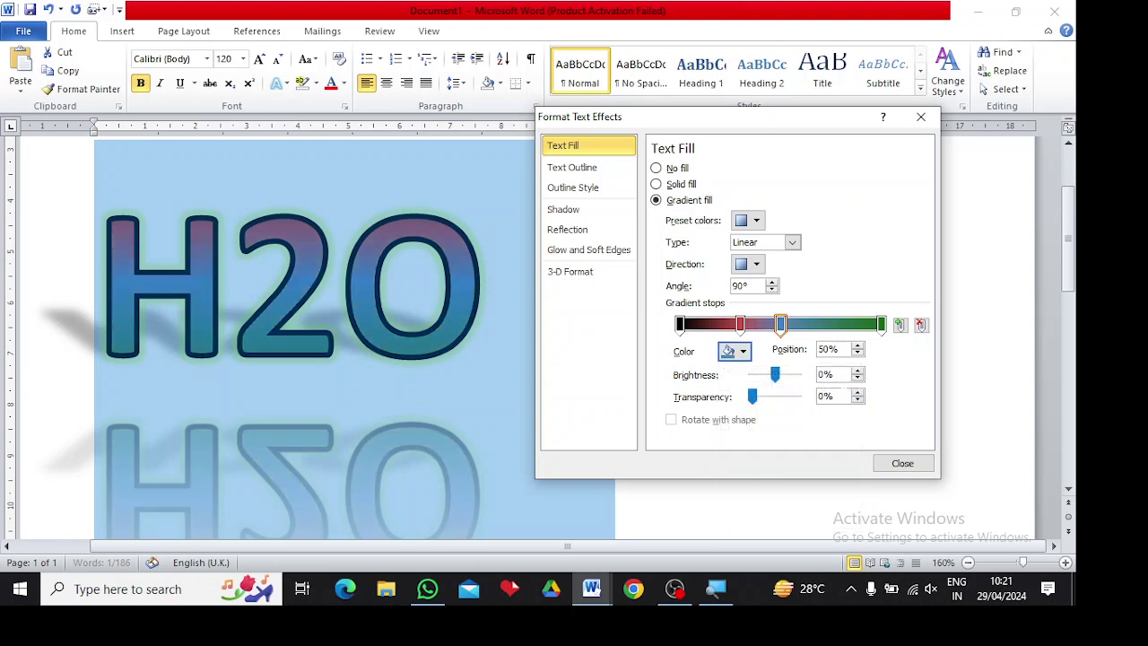
click(902, 464)
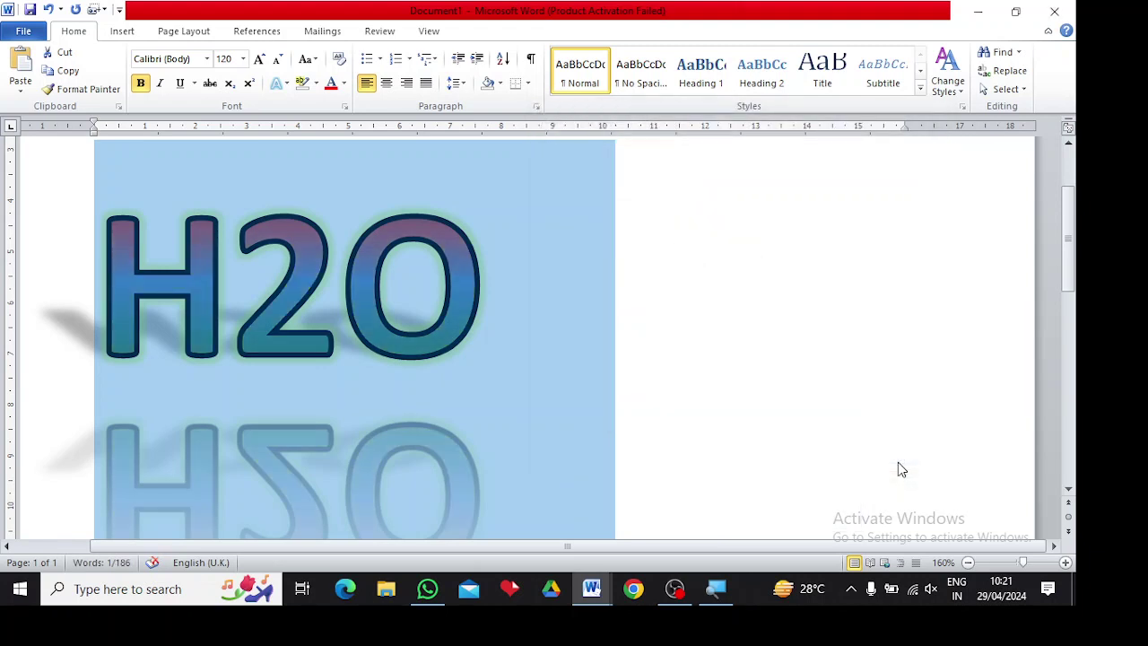
click(619, 408)
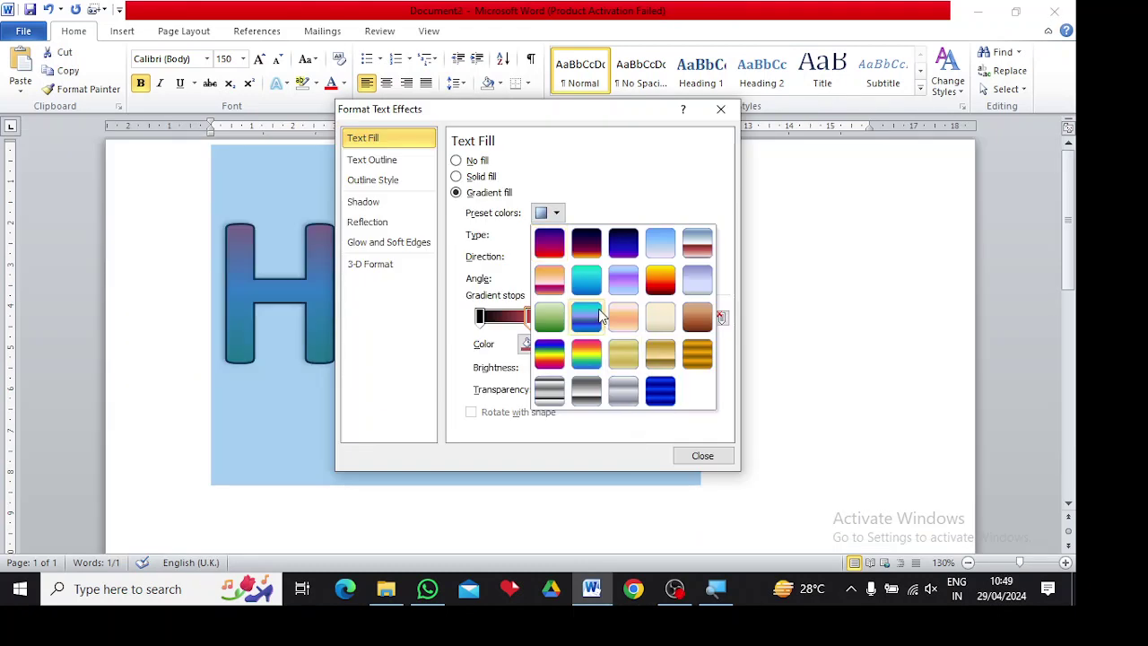
- Apply the turquoise-to-blue preset gradient to the selected text in the new document
click(516, 268)
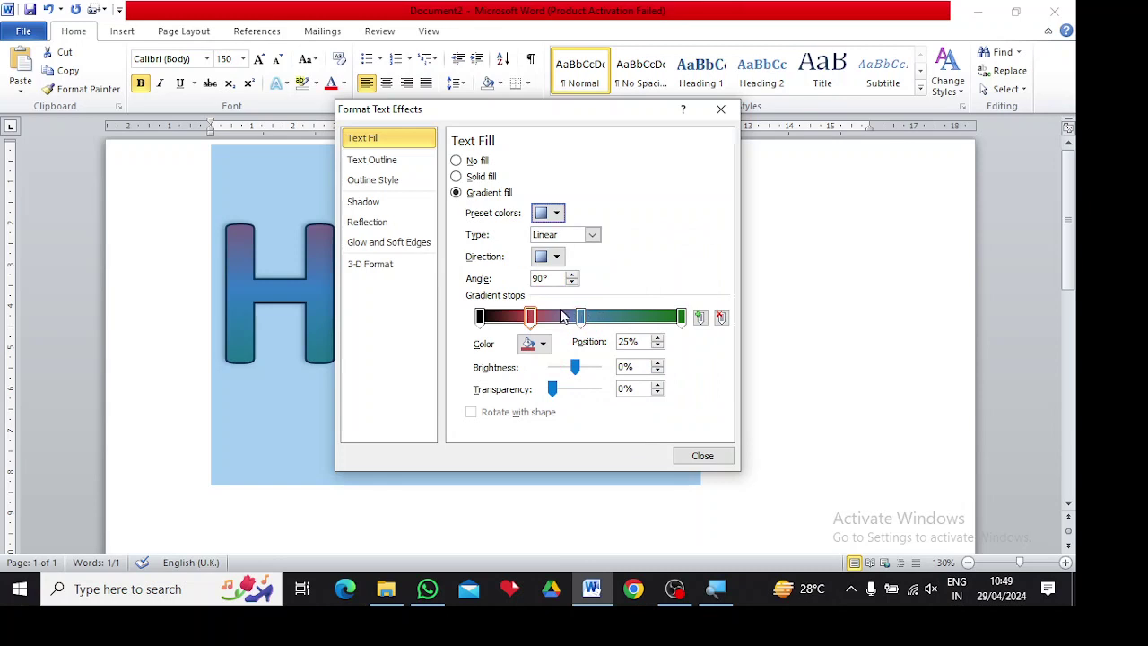
click(556, 213)
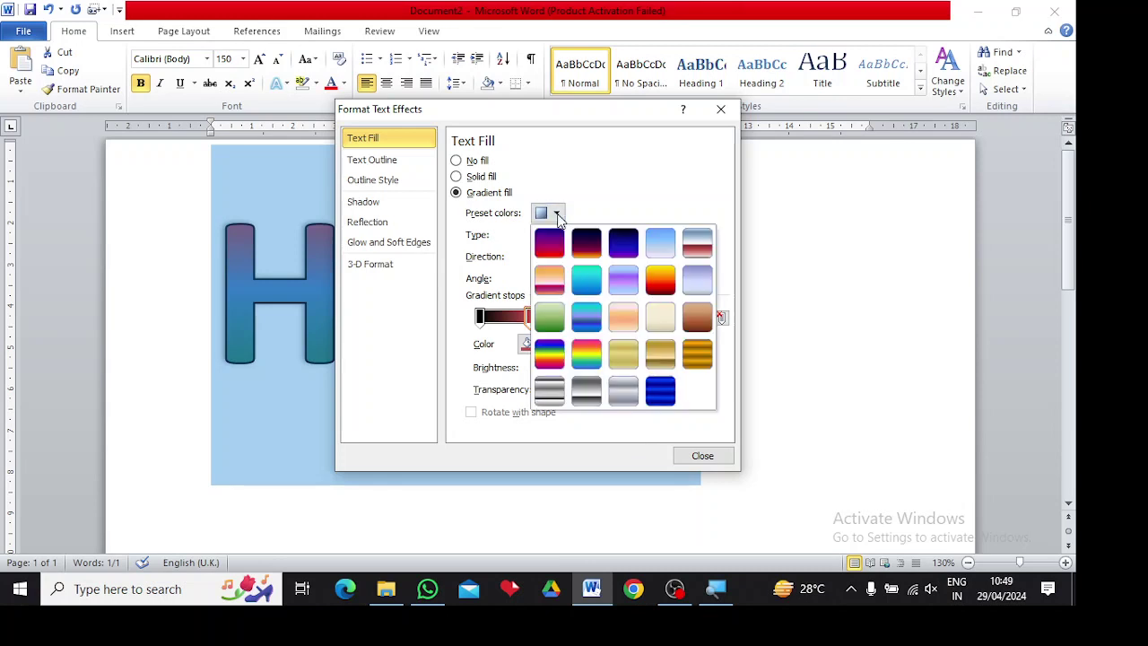
click(585, 279)
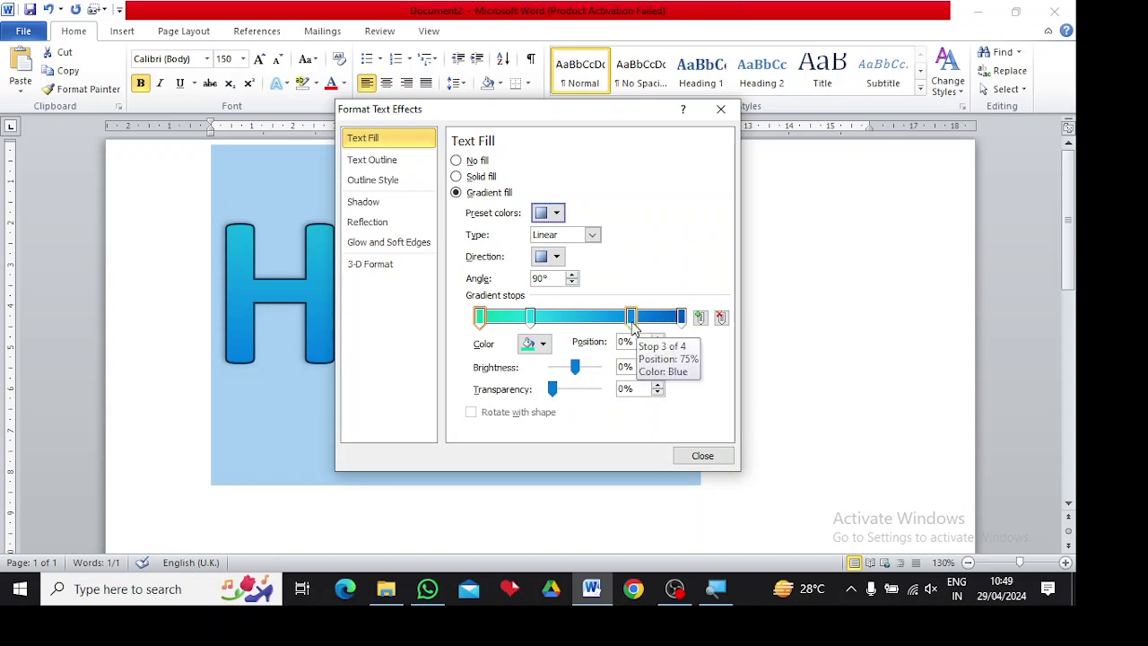
- Recolor the text fill's first gradient stop standard red and the gradient stop at 25% standard green
click(478, 318)
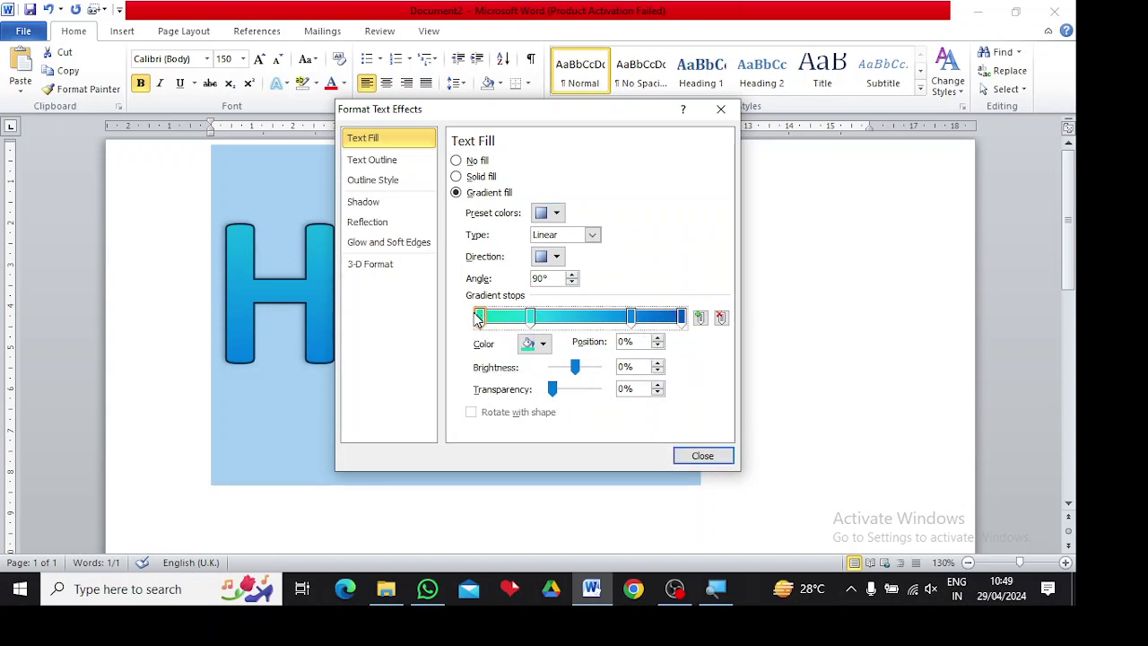
click(542, 344)
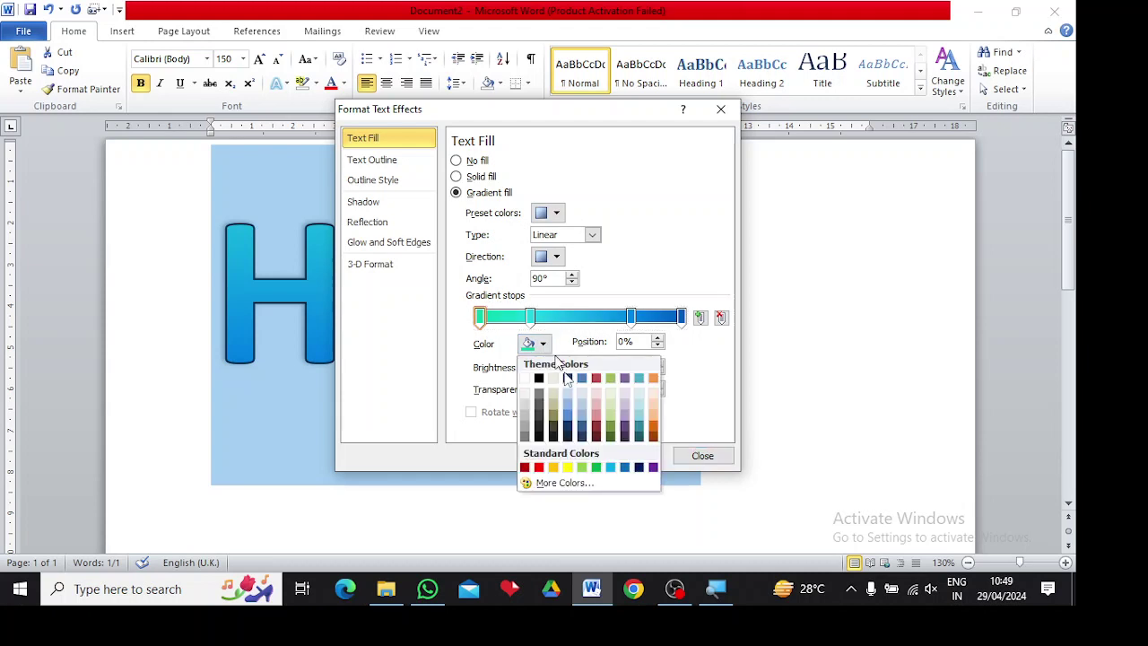
click(540, 468)
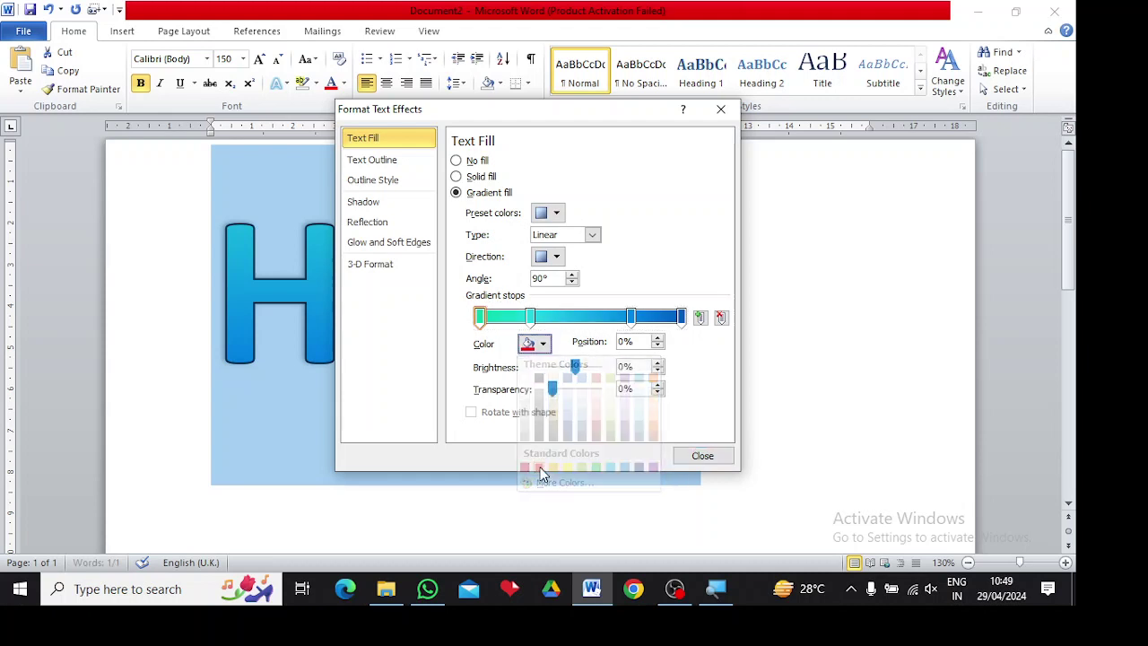
click(531, 315)
click(543, 345)
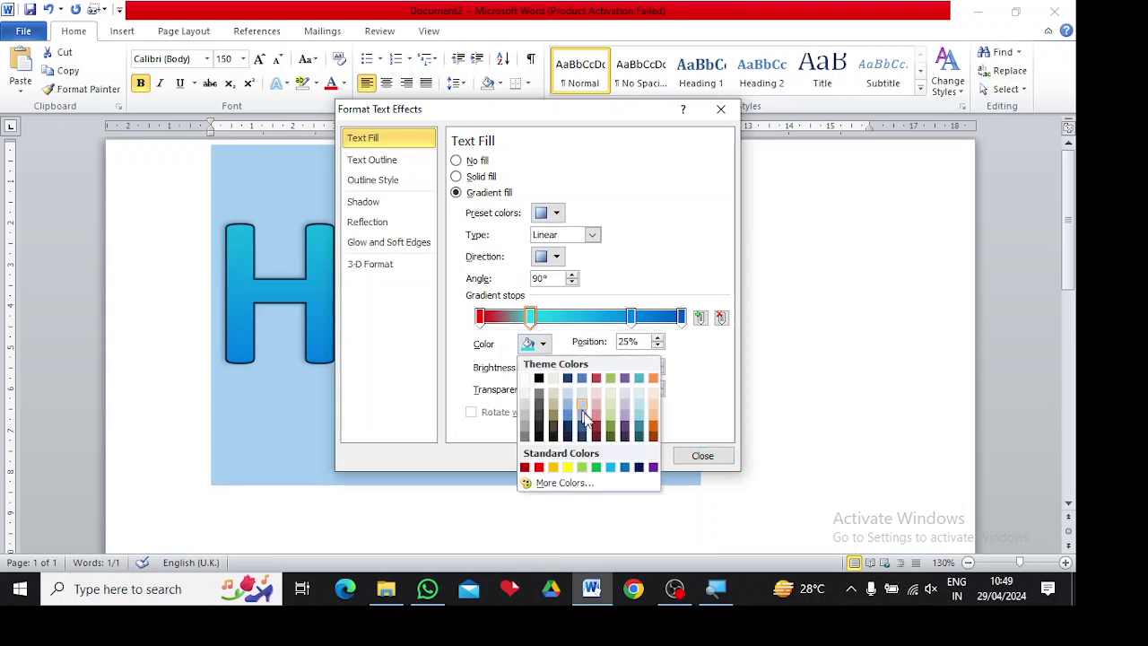
click(597, 468)
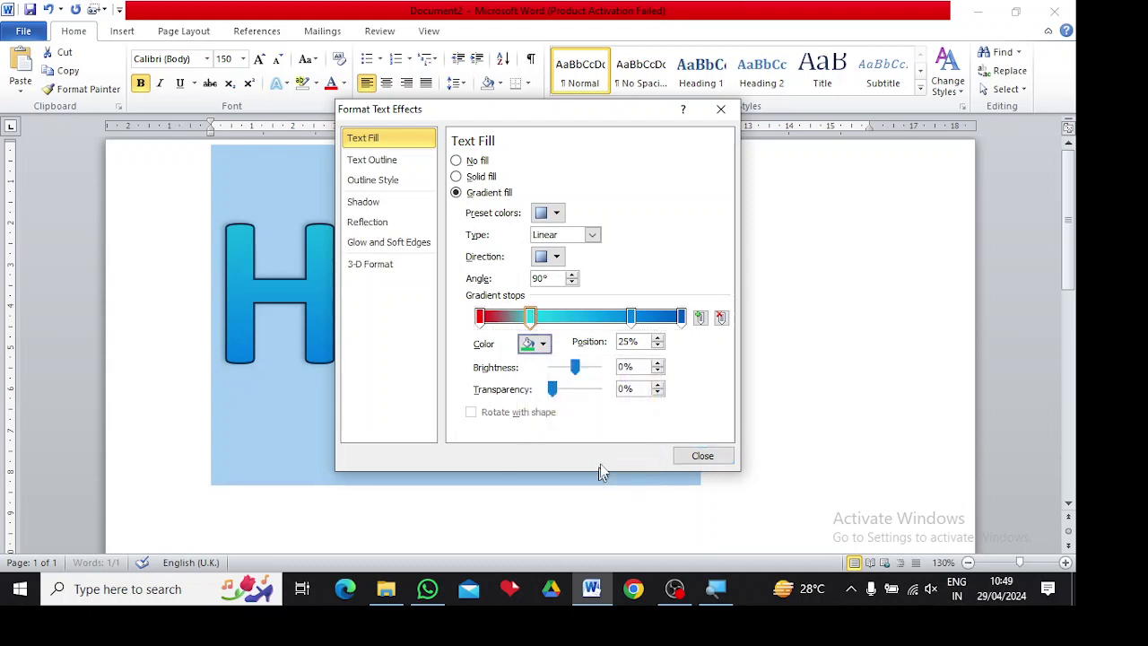
- Color the gradient stop at 75% standard purple, and remove that stop from the gradient
click(632, 319)
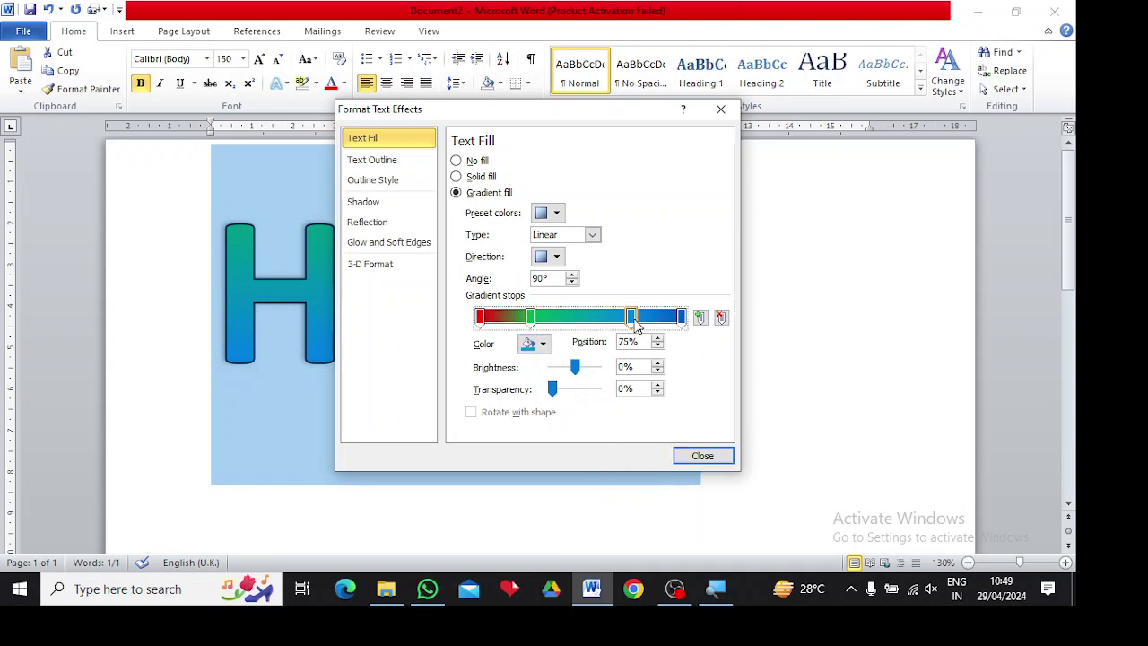
click(540, 343)
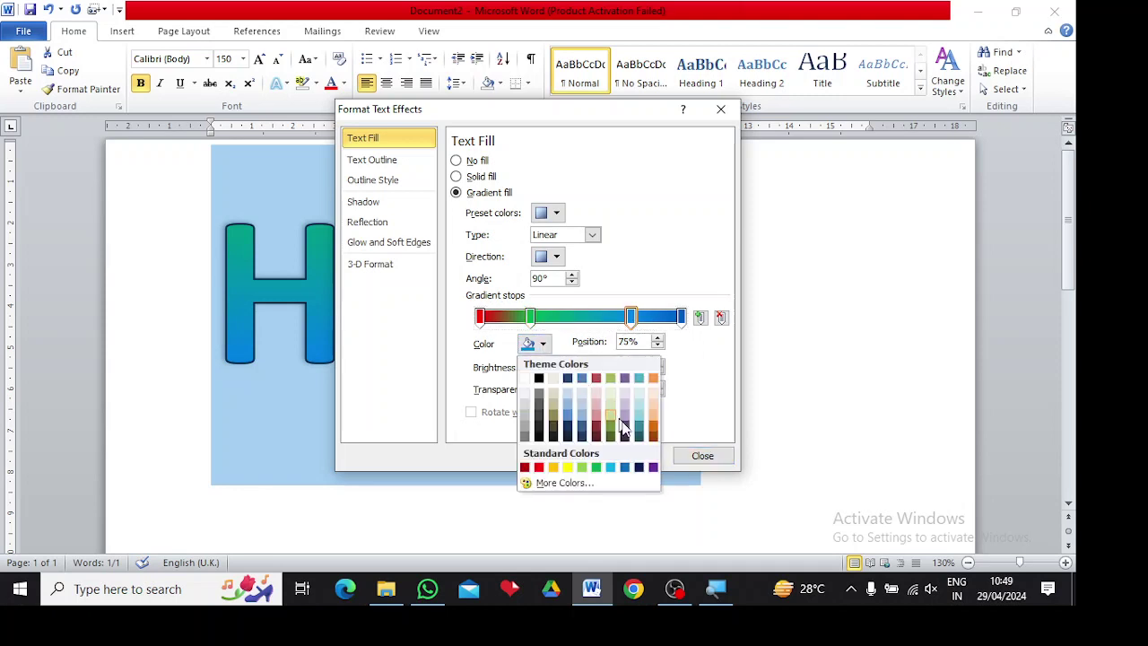
click(653, 467)
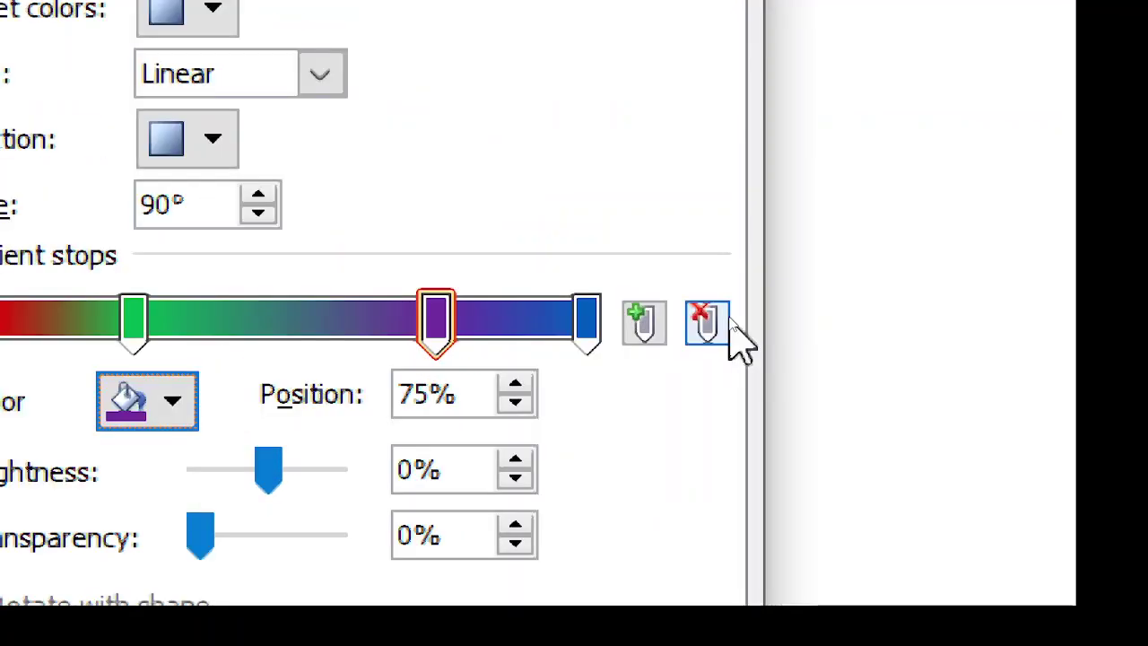
click(730, 323)
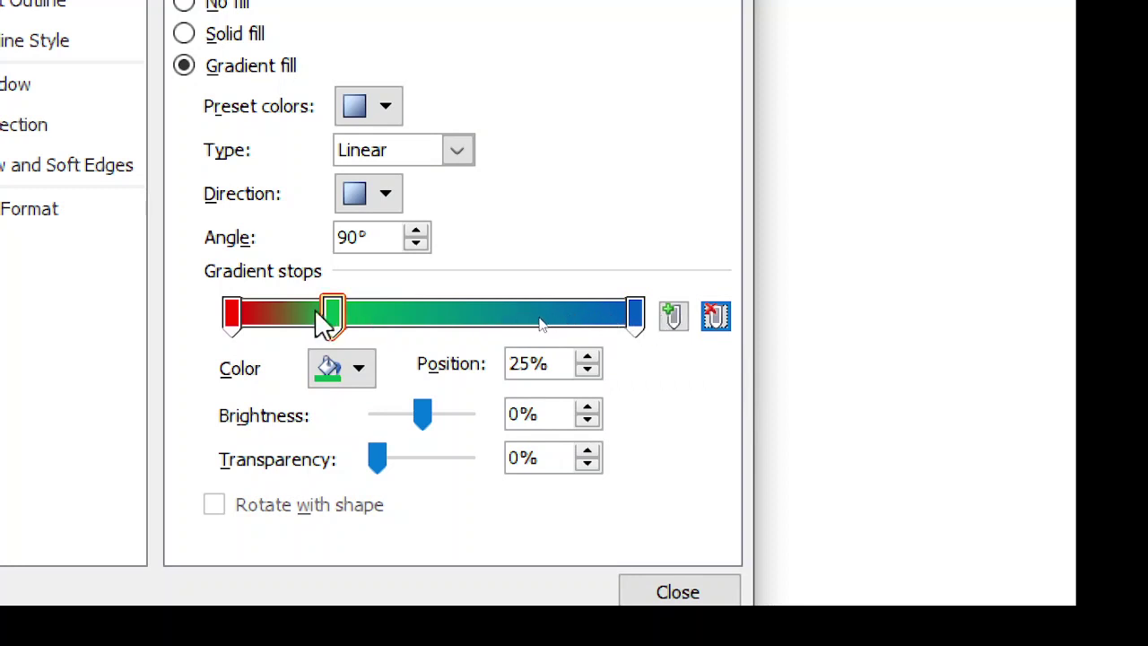
- Reposition the gradient stops: green at 56%, red at 81% and blue at 24%
drag(335, 316, 458, 312)
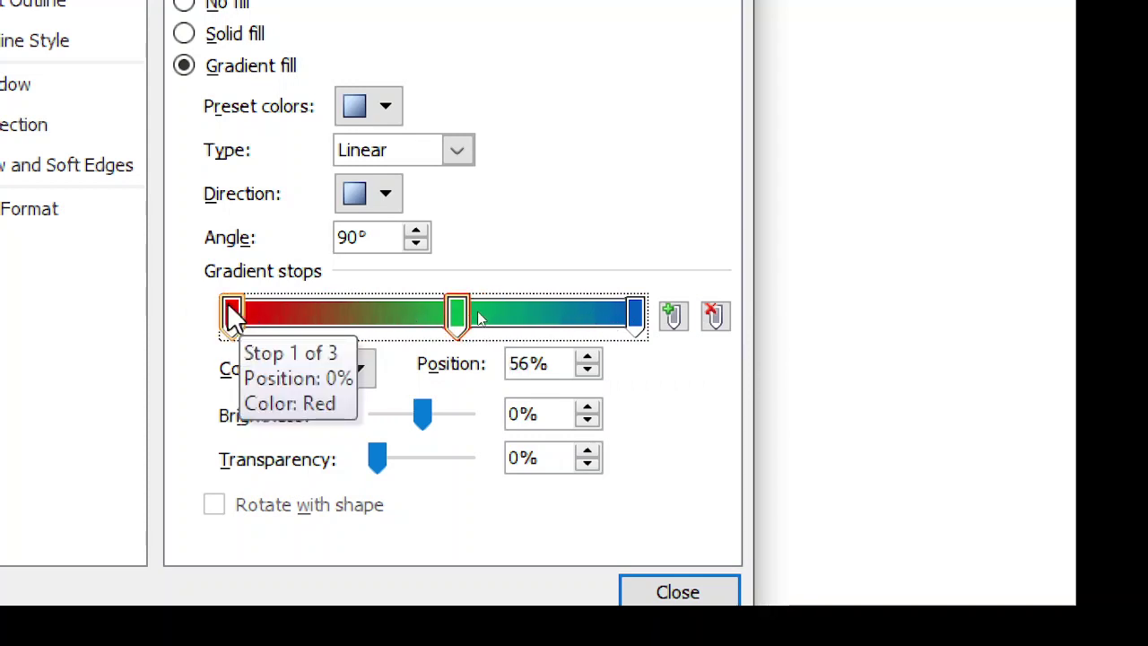
drag(230, 310, 553, 307)
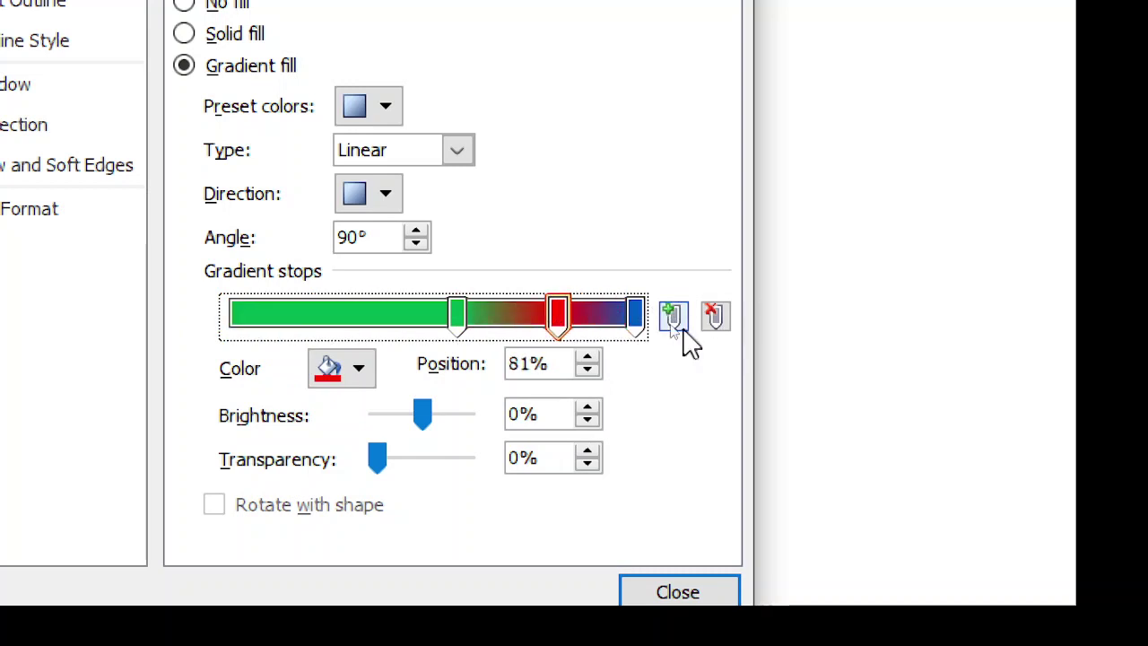
drag(637, 314, 328, 325)
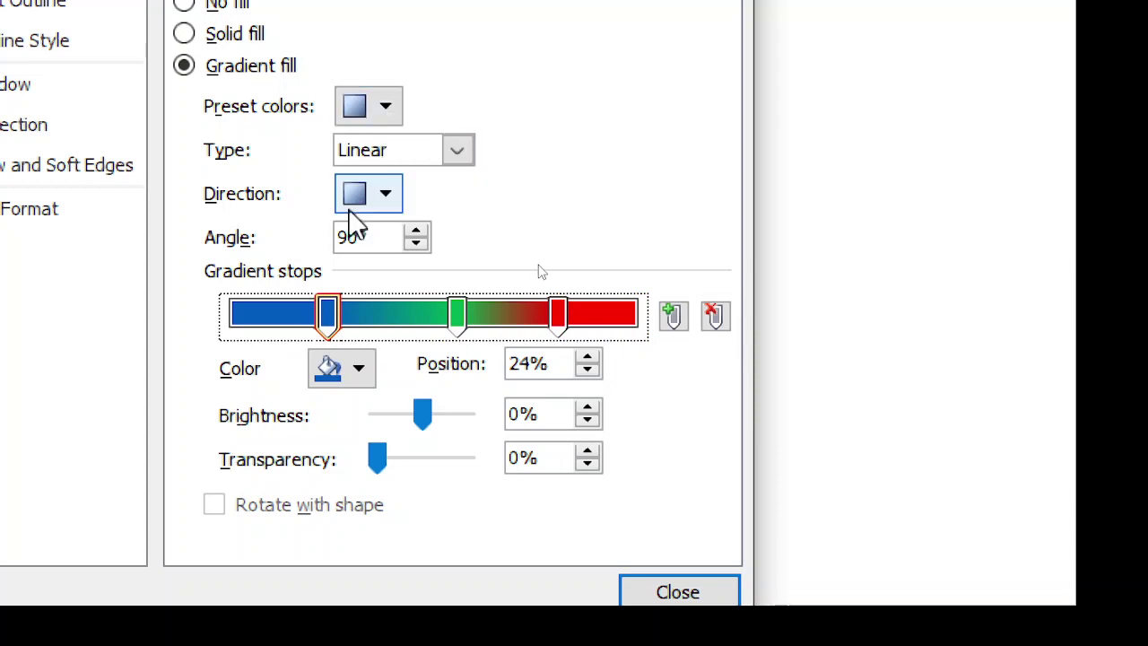
- Set the linear gradient's direction to the diagonal running from top right to bottom left, at 135°
click(385, 197)
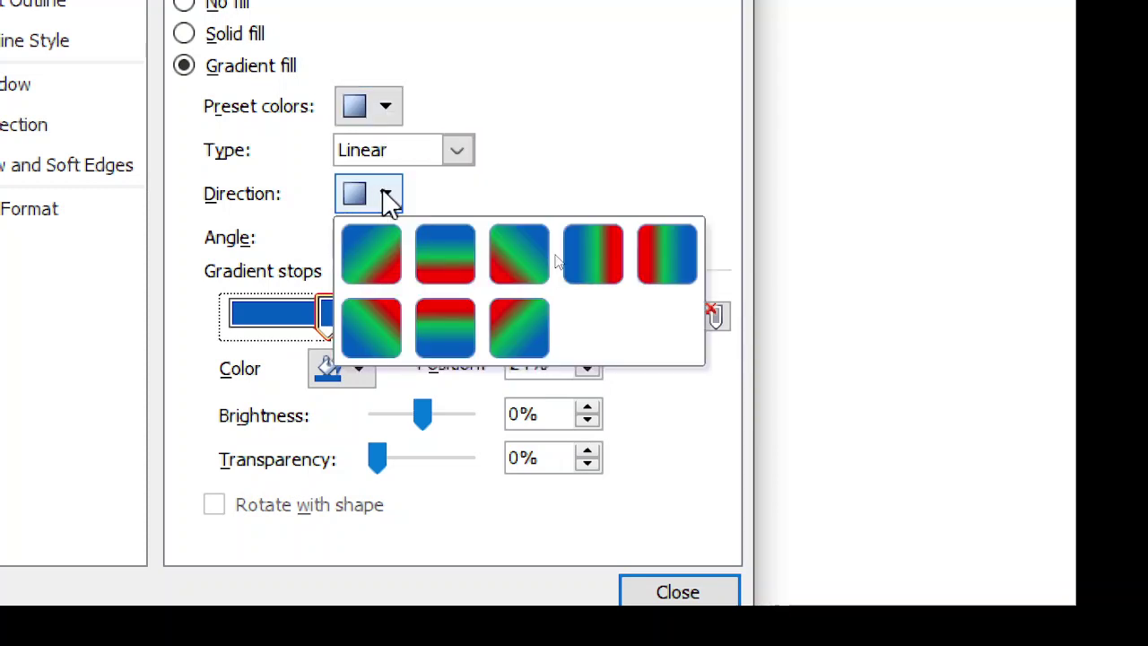
click(469, 282)
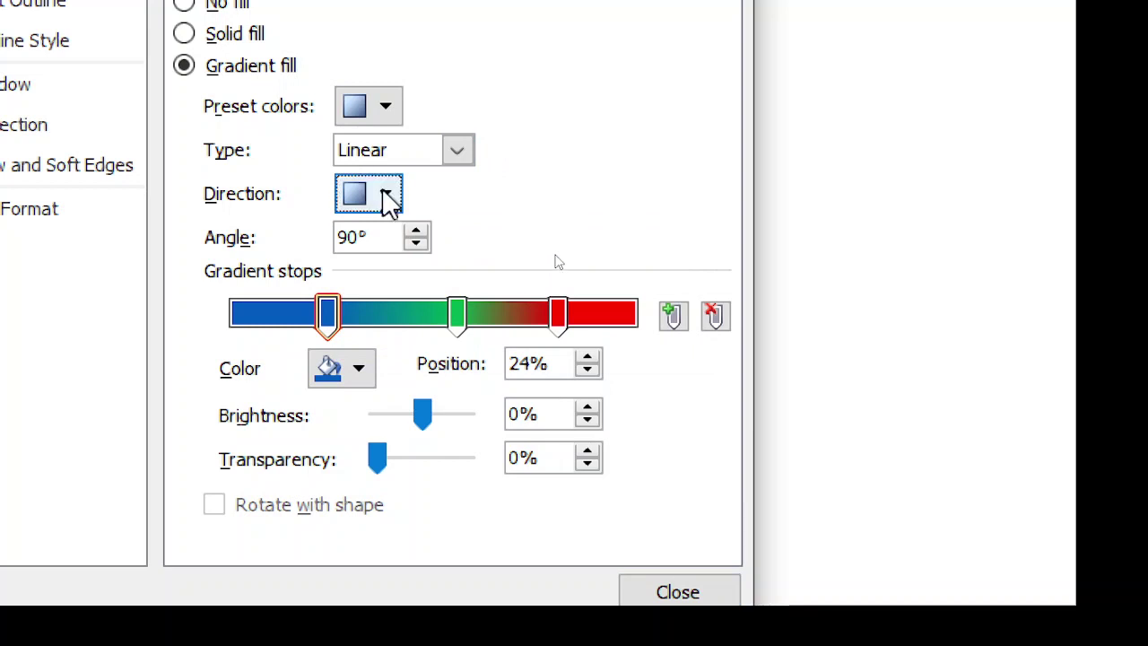
click(387, 202)
click(519, 253)
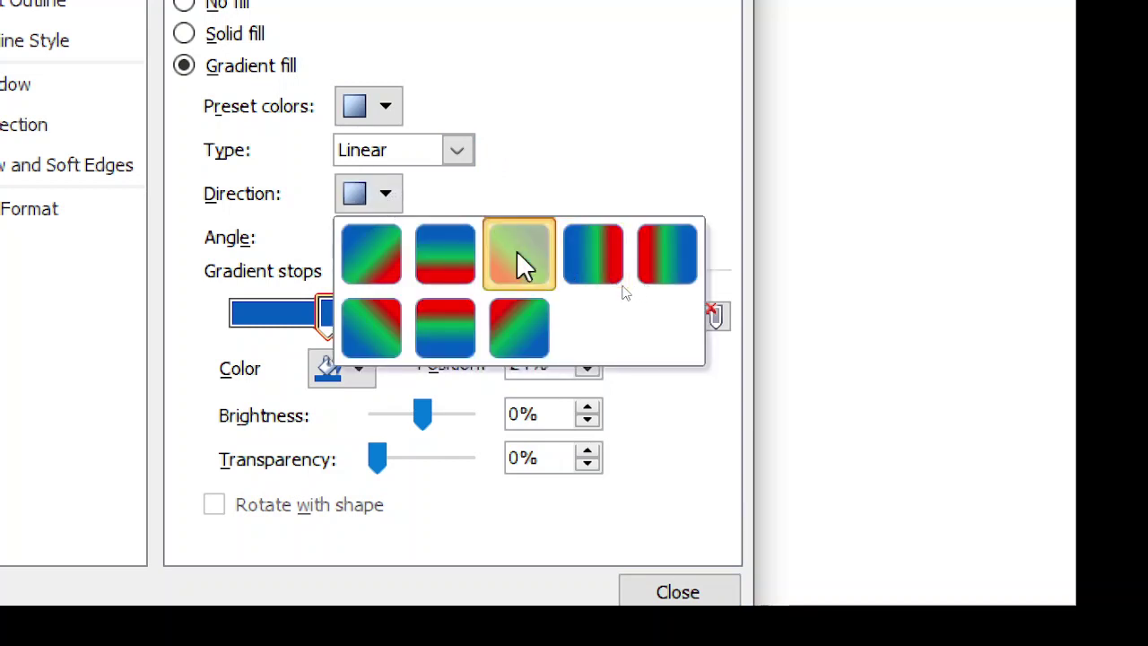
- Try the Radial gradient type, and switch to the Rectangular type with the from-center direction
click(458, 150)
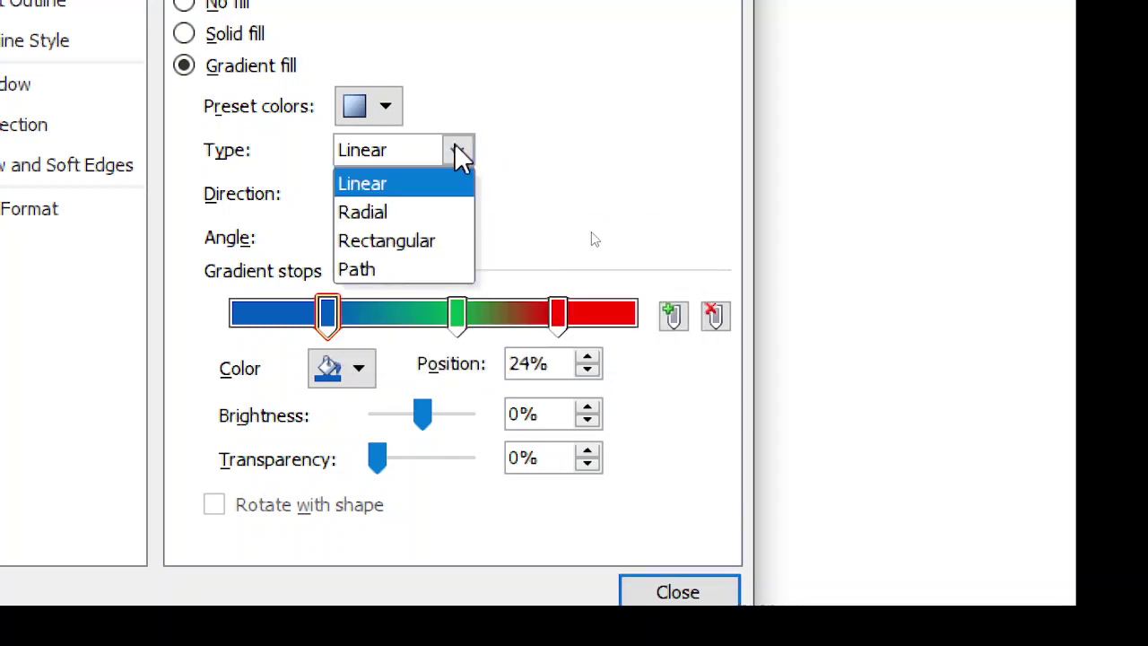
click(357, 217)
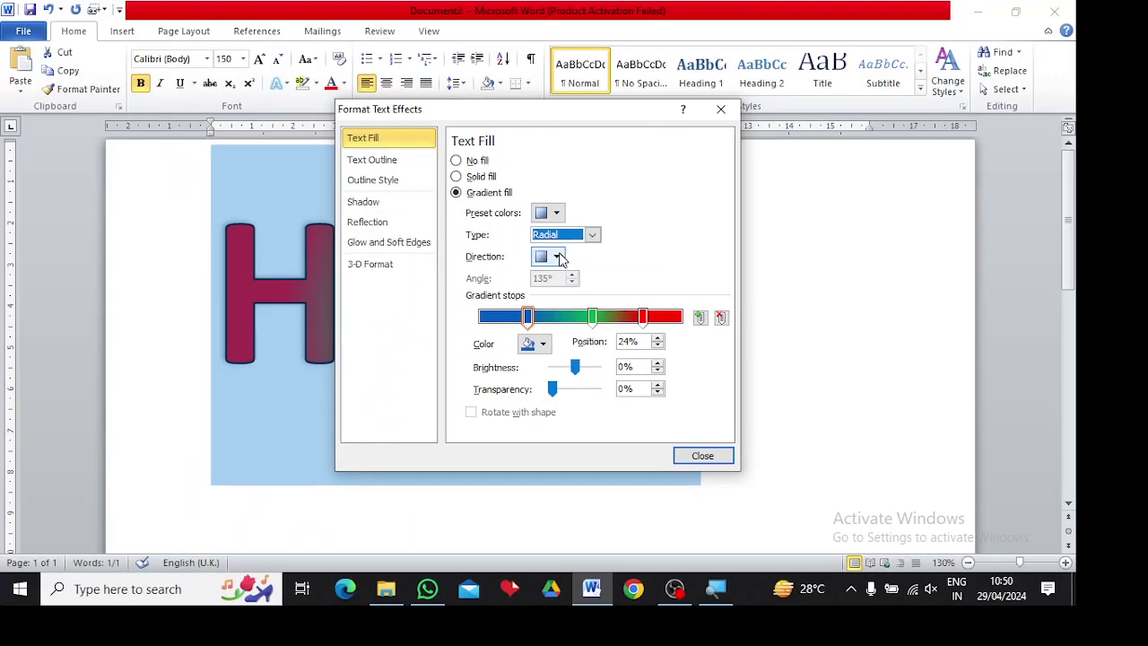
click(594, 235)
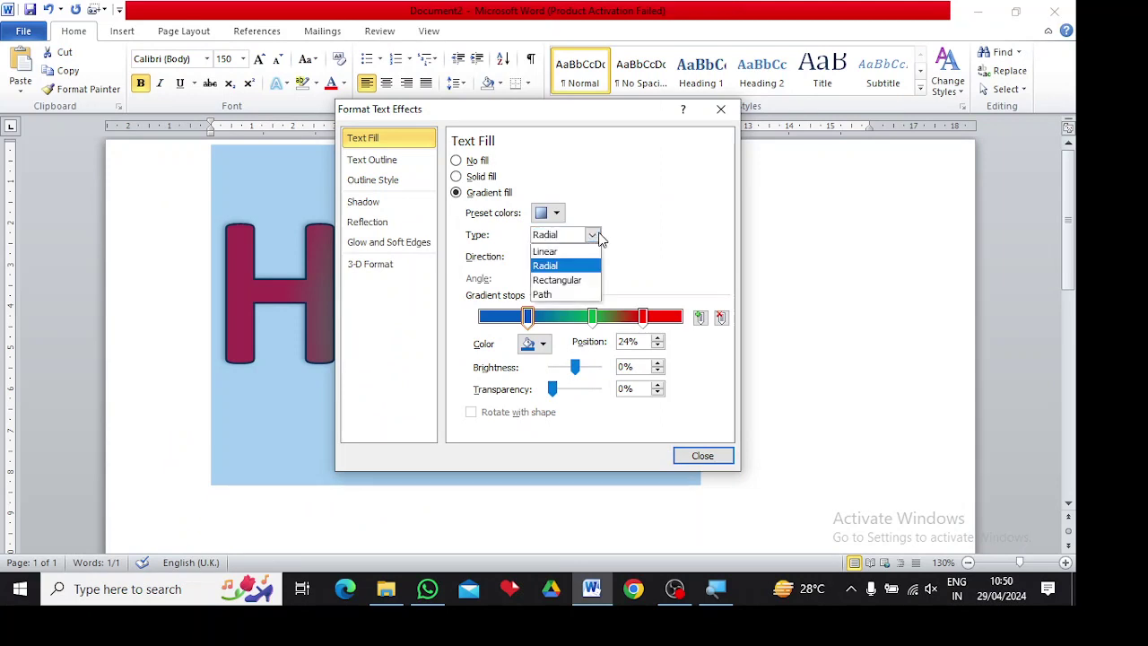
click(570, 281)
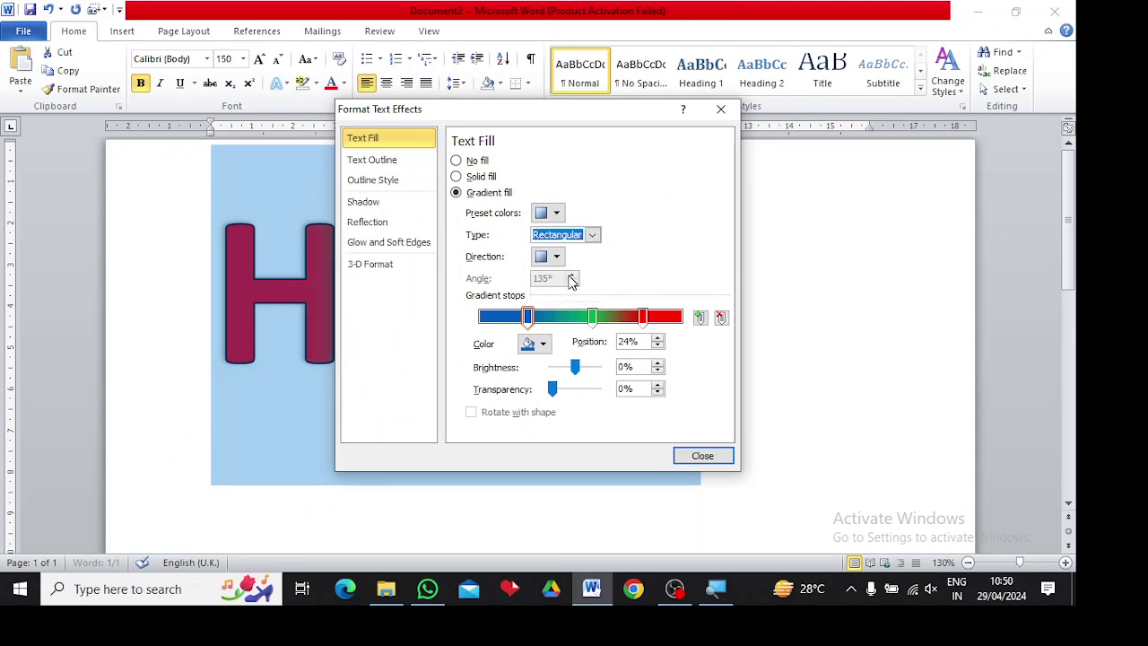
click(554, 258)
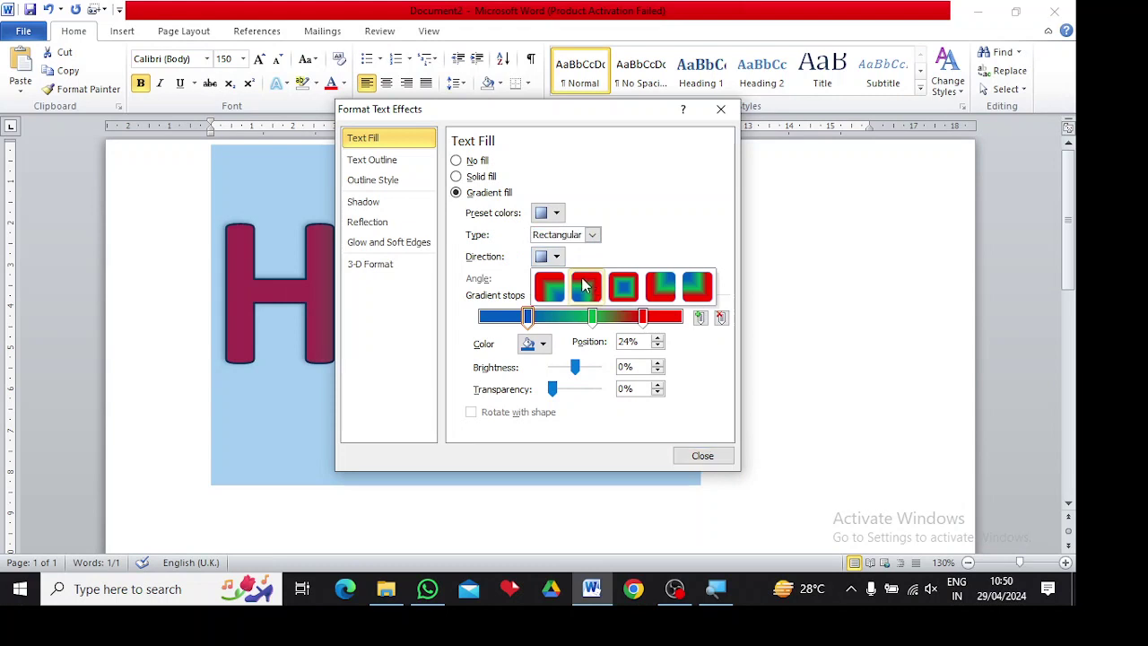
click(618, 287)
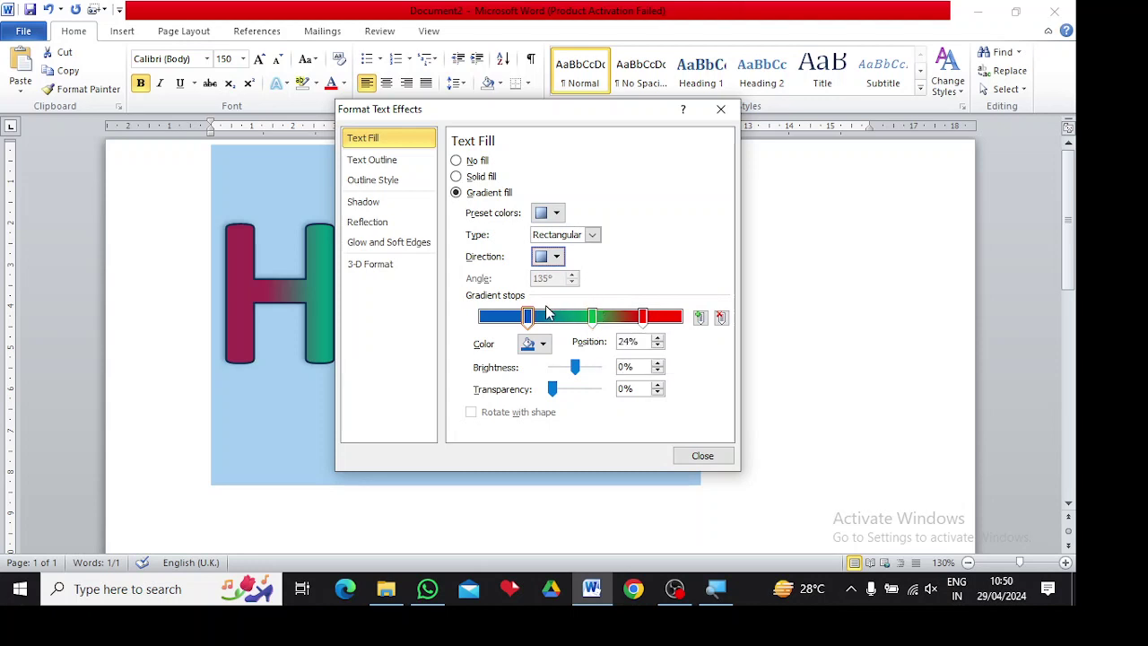
- Add a standard yellow gradient stop at 5%, and move the text effects dialog clear of the text
click(488, 318)
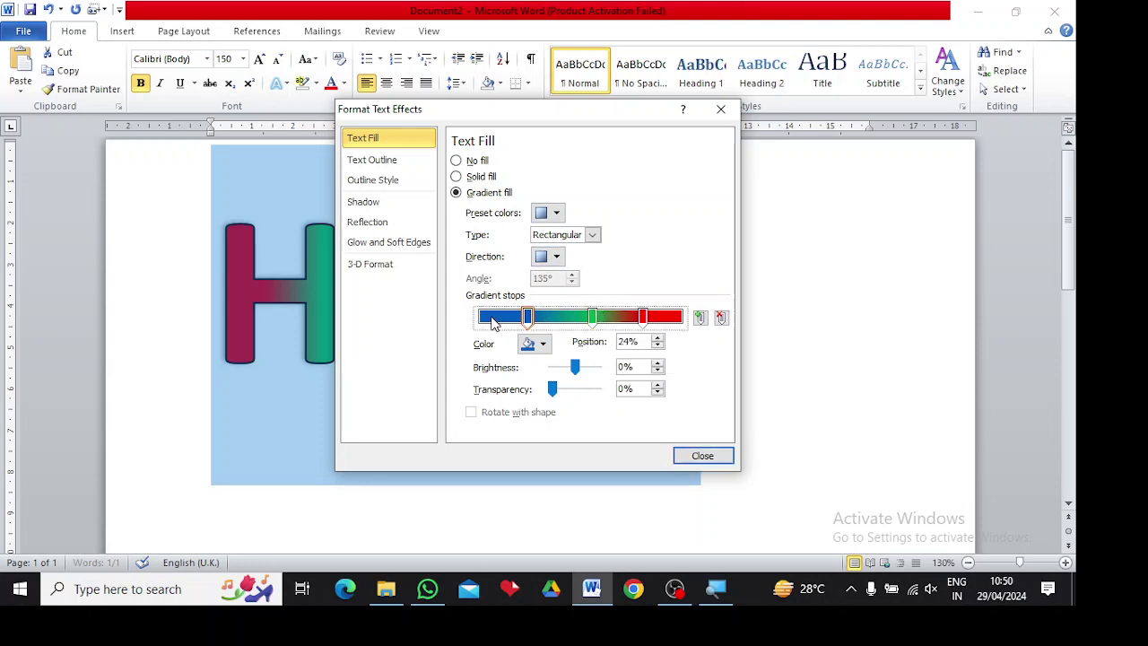
click(542, 345)
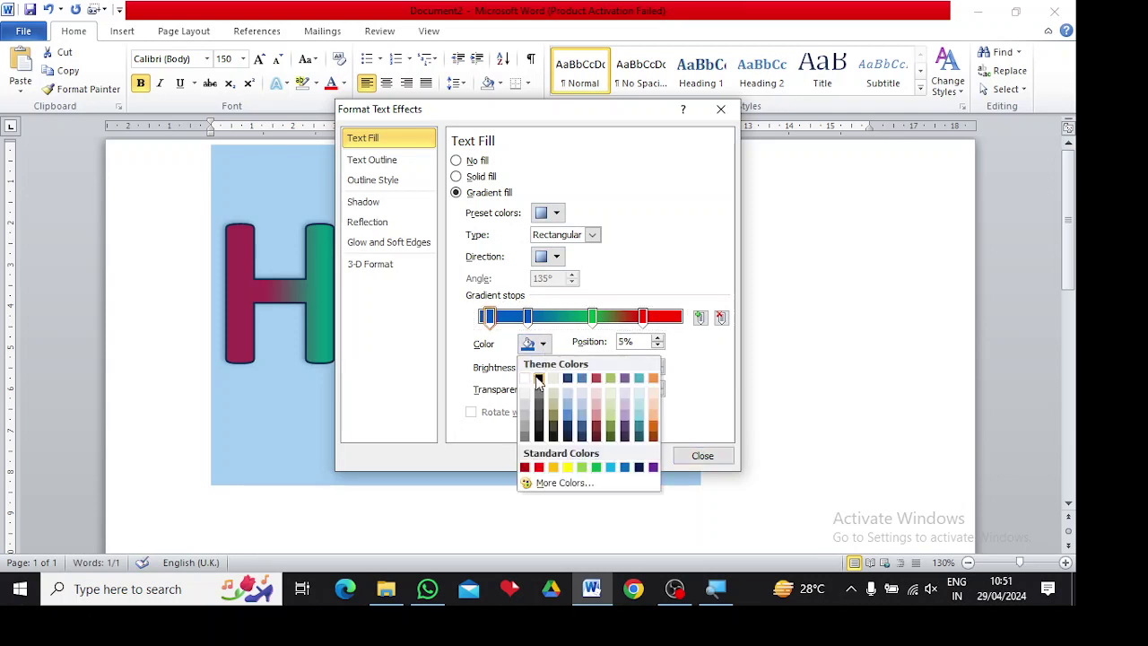
click(568, 467)
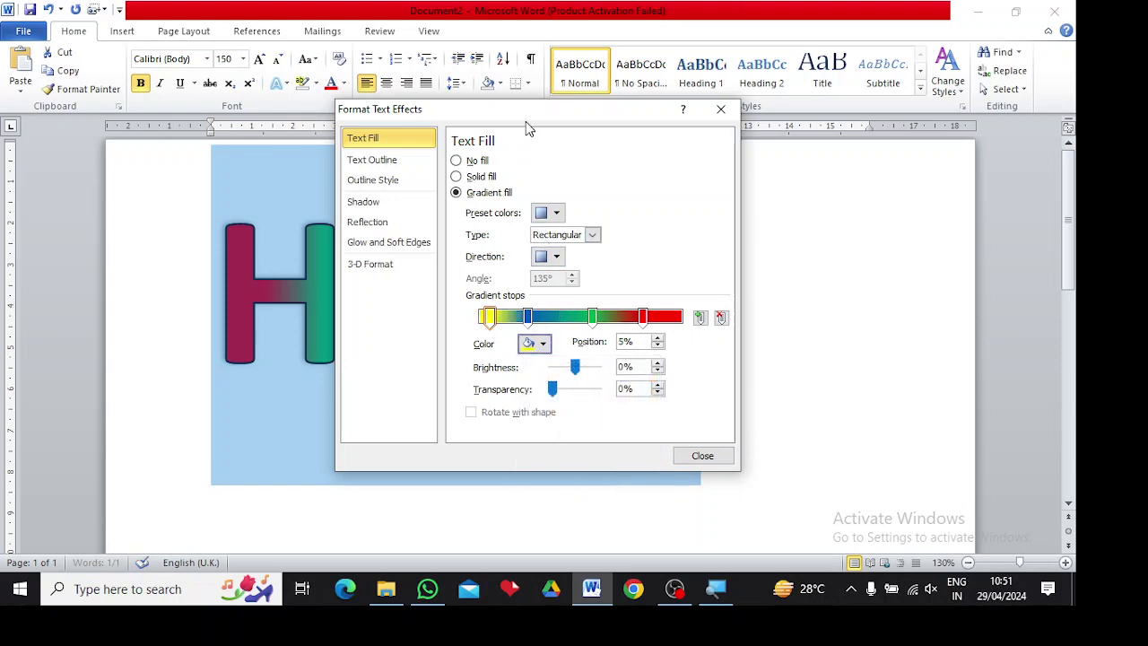
drag(523, 111, 778, 130)
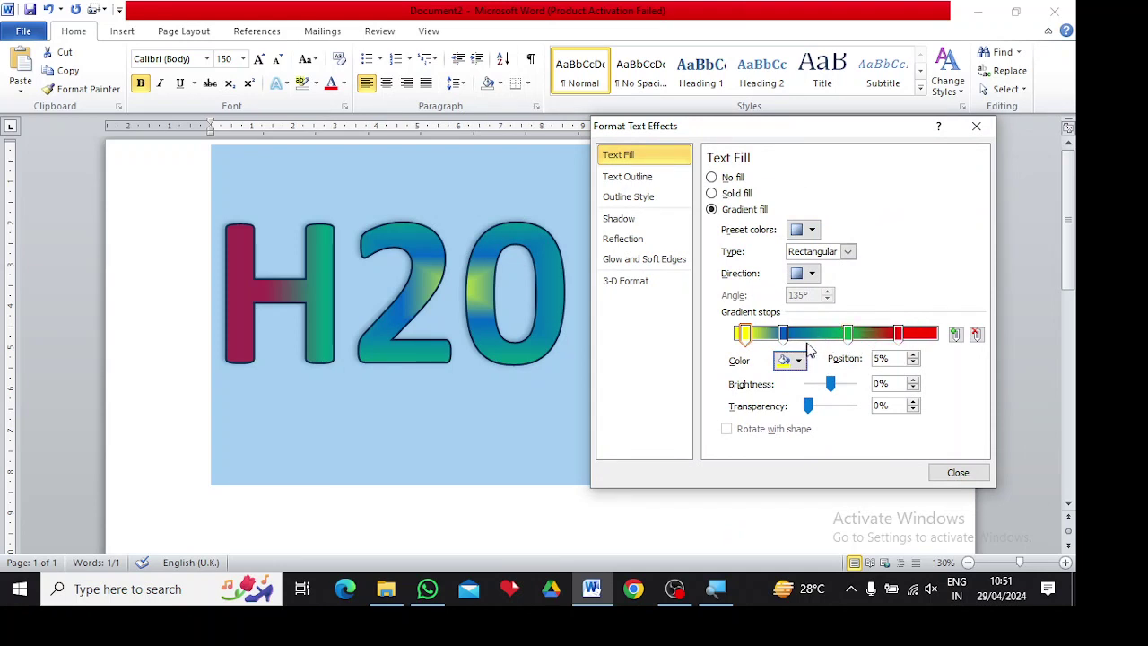
- Remove the red gradient stop at 81%, and set the green stop at 56% to -50% brightness and 27% transparency
click(898, 334)
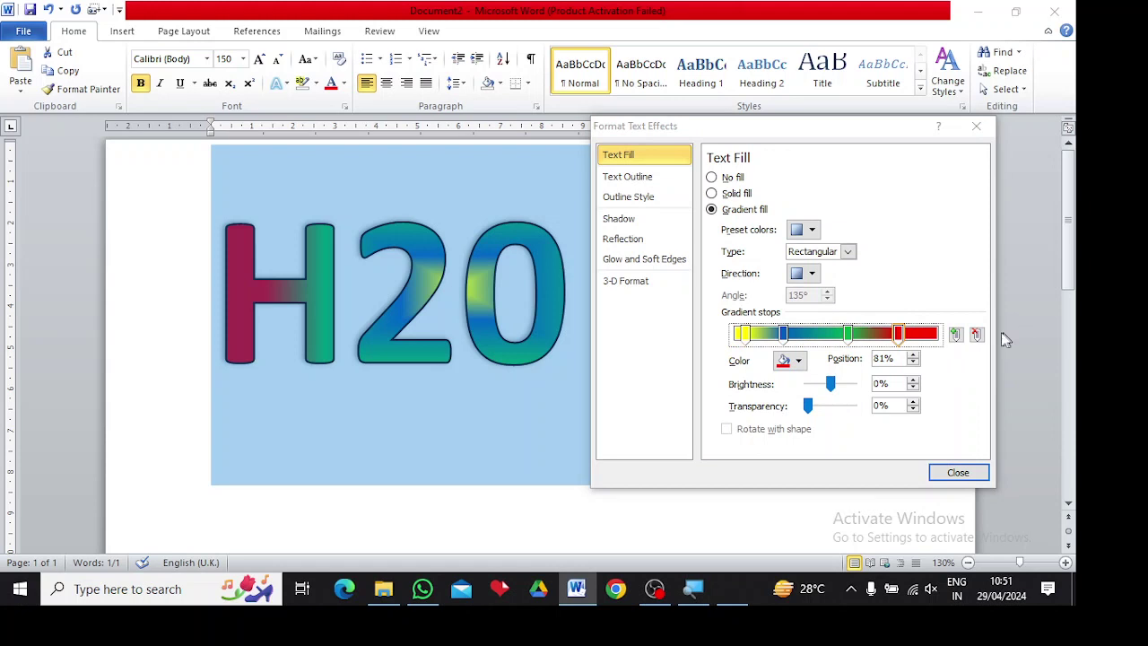
click(982, 334)
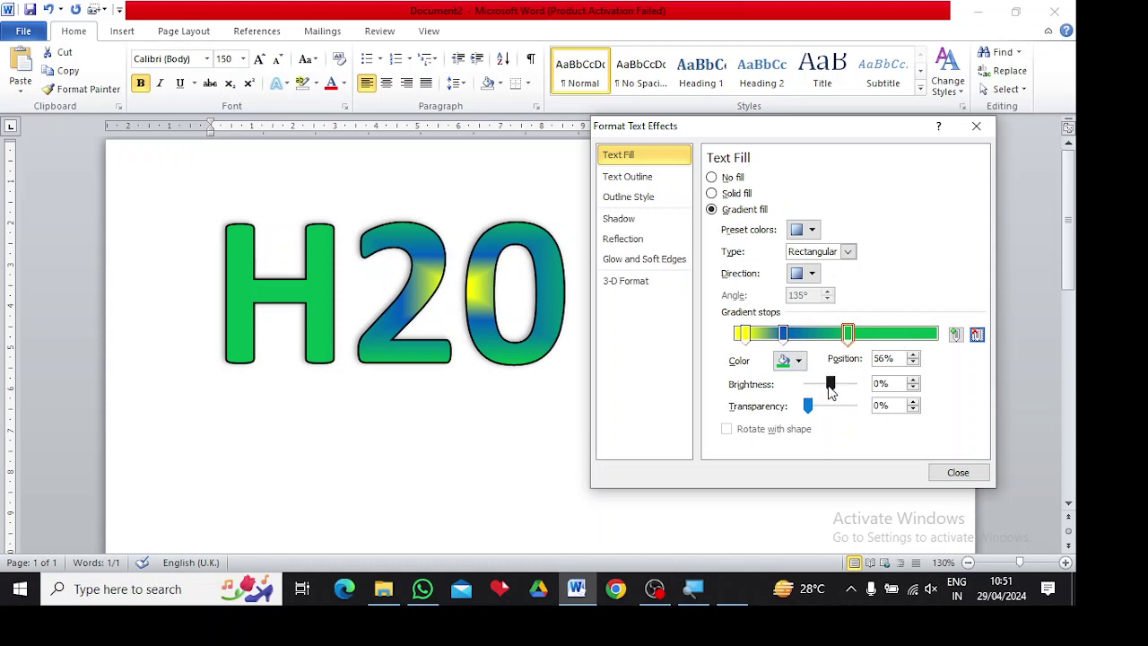
mouse_move(831, 384)
mouse_down()
mouse_move(853, 386)
mouse_move(820, 386)
mouse_up()
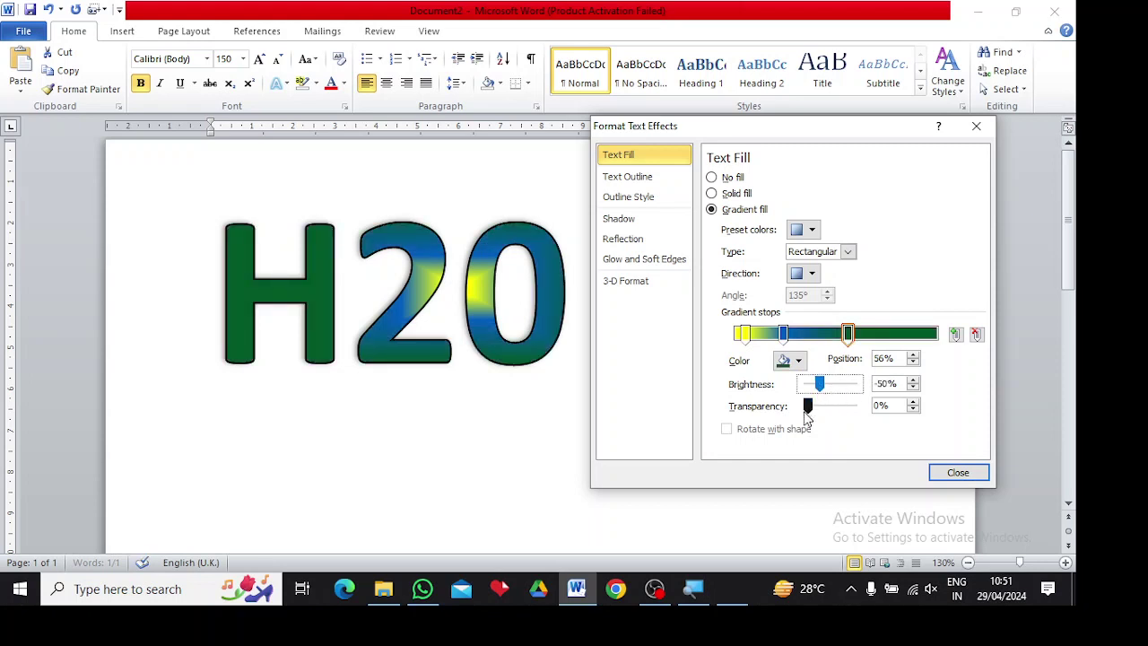
drag(809, 409, 818, 409)
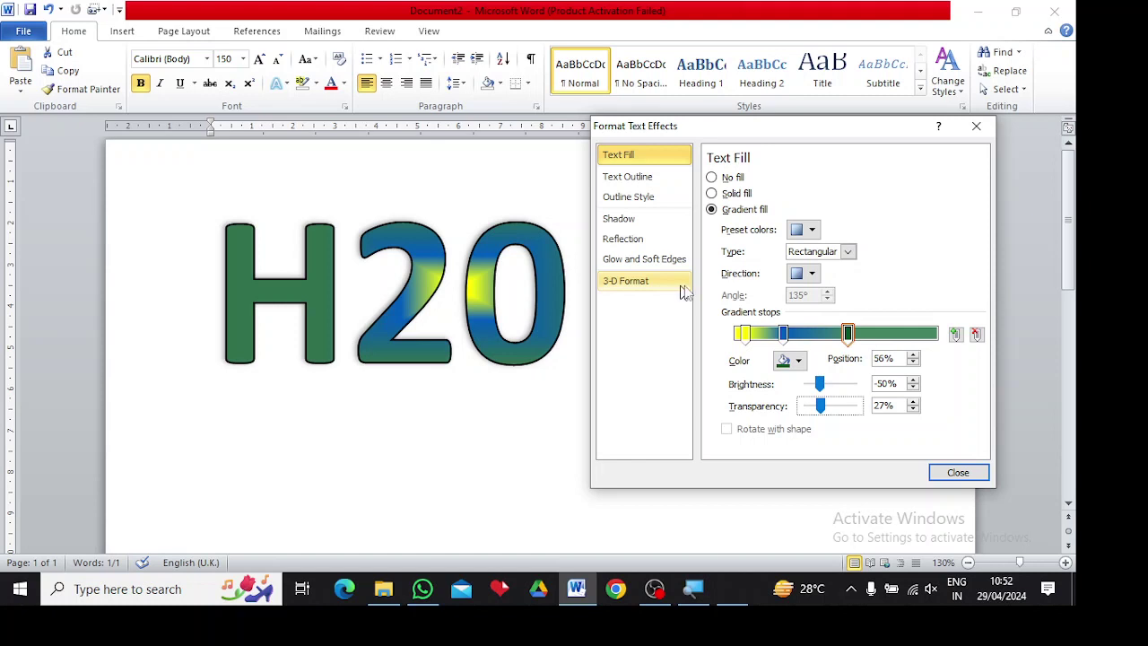
- Apply the orange-to-magenta preset gradient to the text fill
click(813, 231)
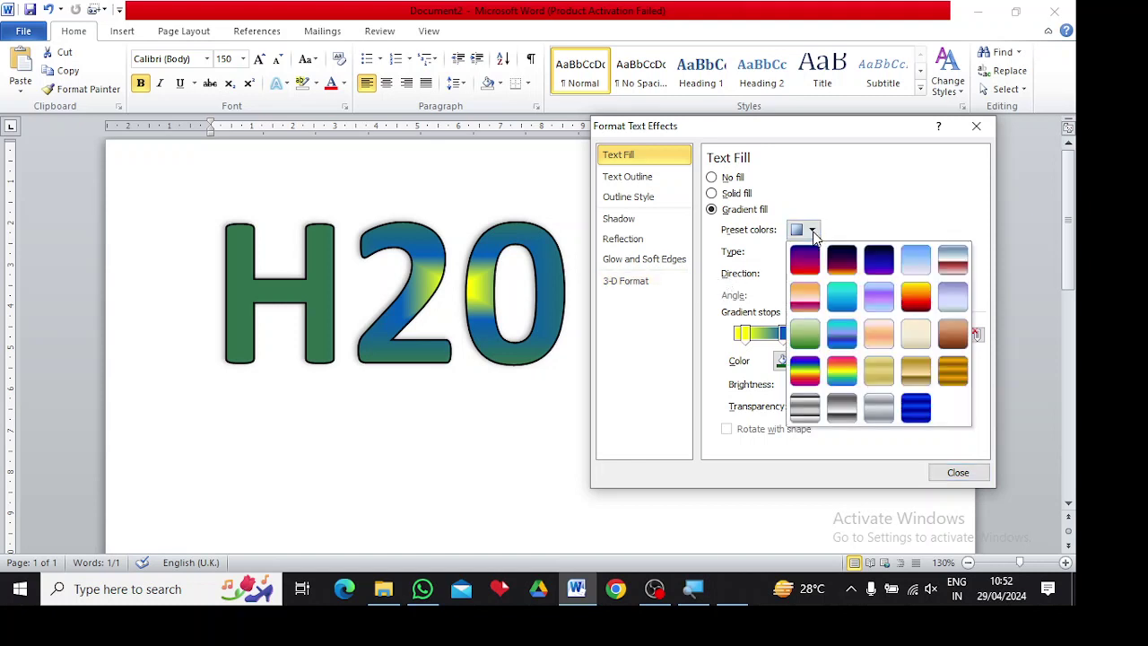
key(Escape)
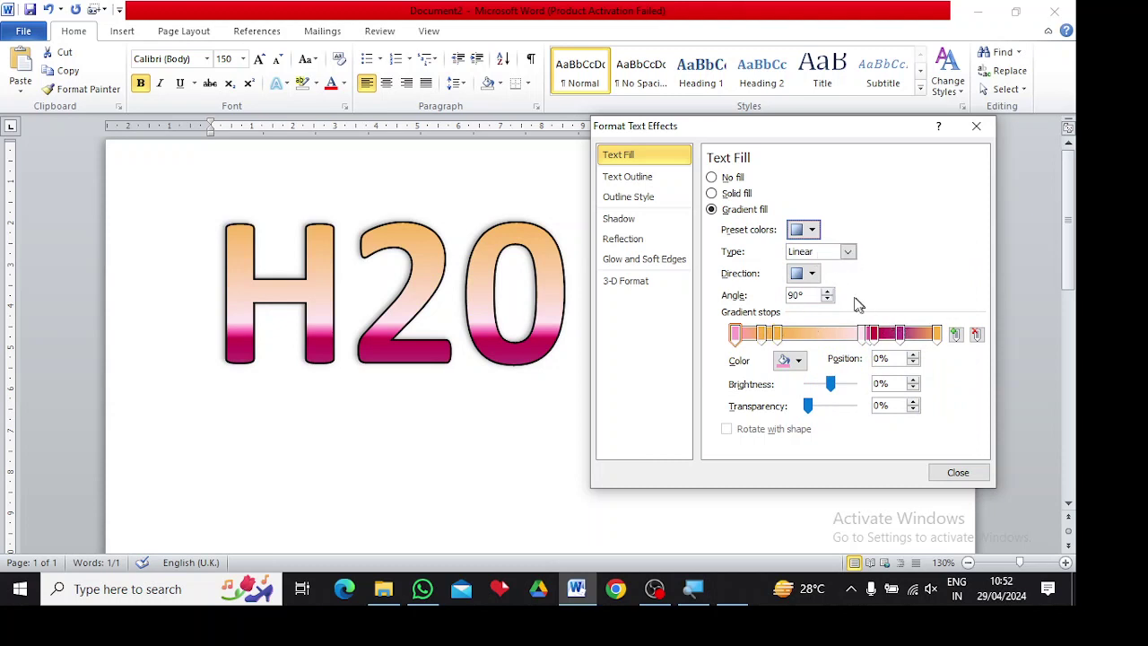
- Try gradient angles of 120° and 100°, and set the direction to the 45° diagonal from top left to bottom right
click(828, 292)
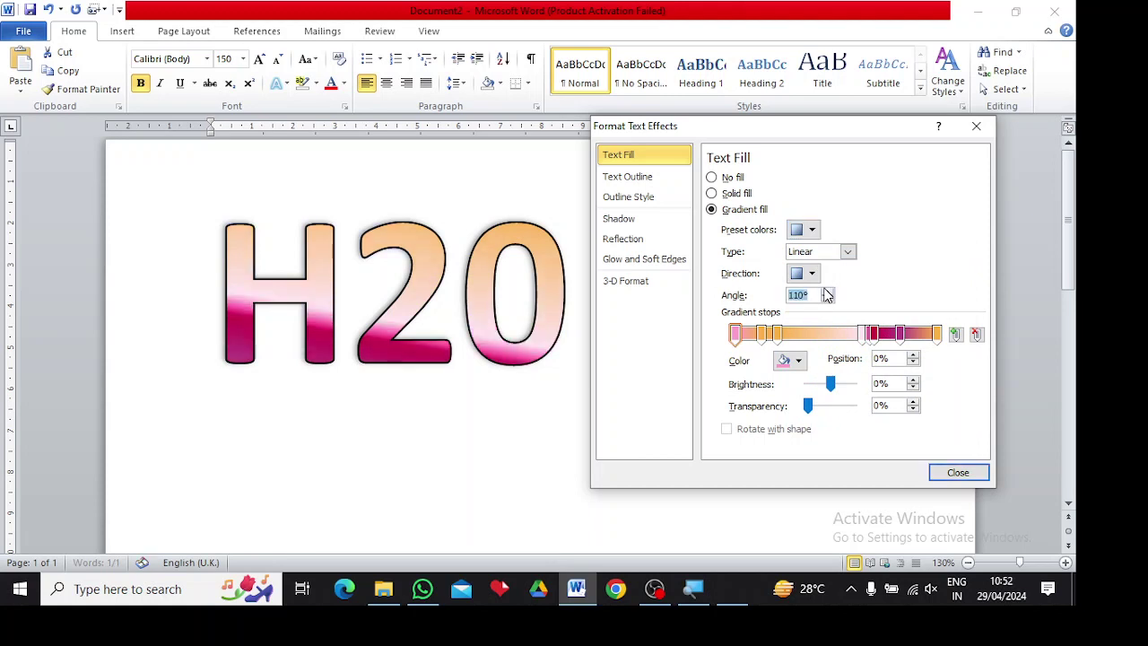
click(827, 293)
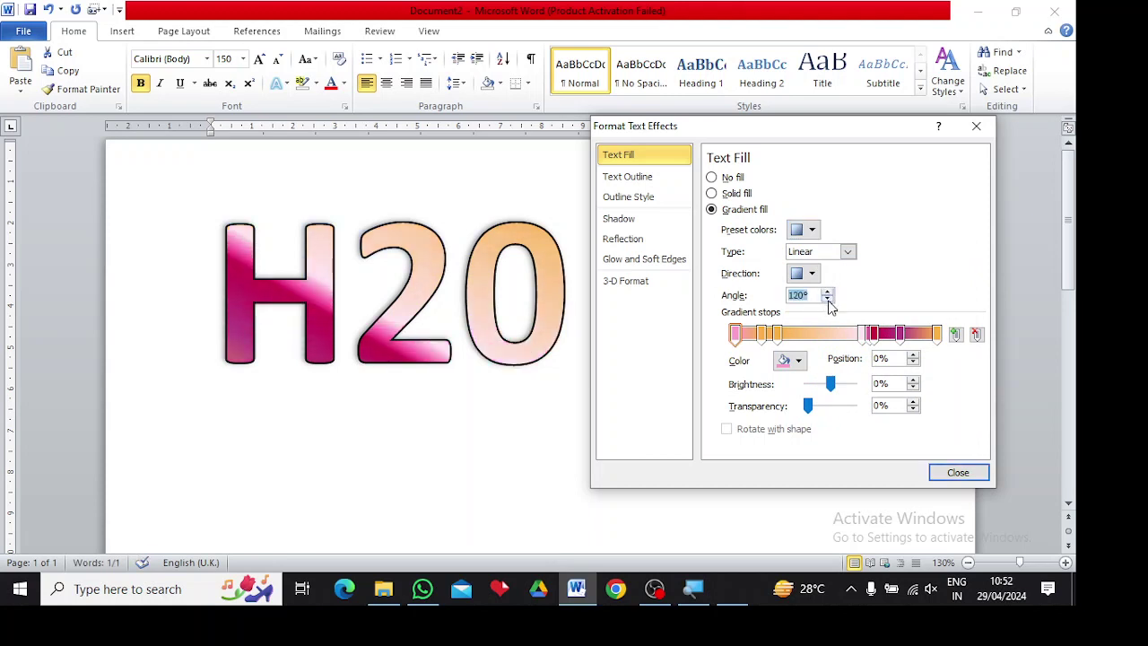
click(827, 300)
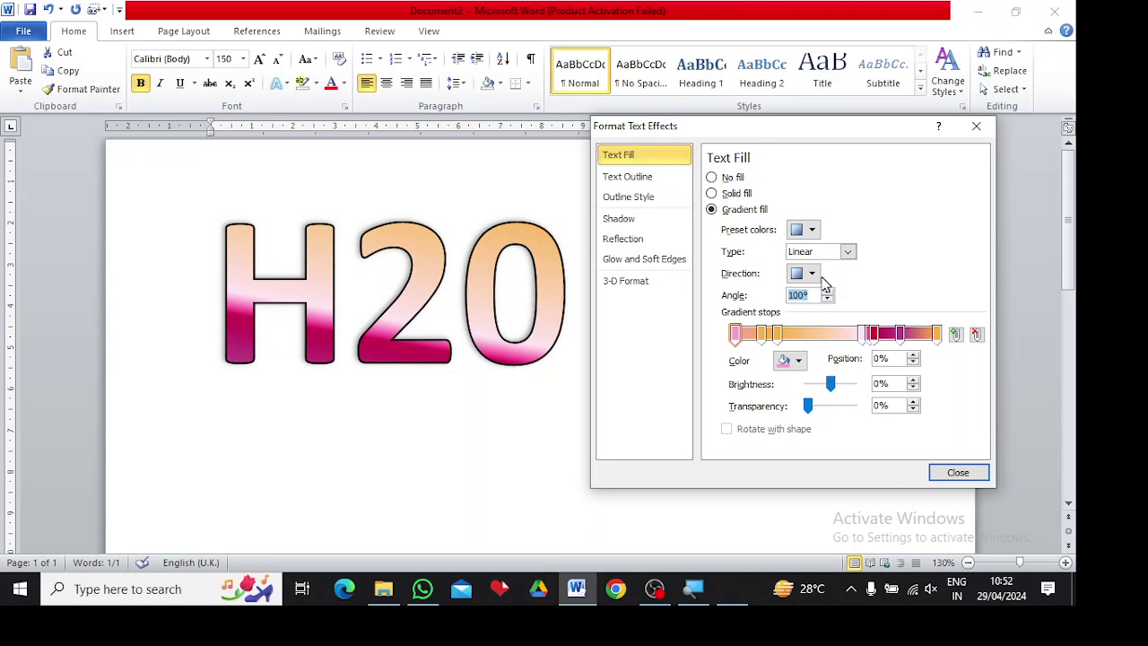
click(811, 273)
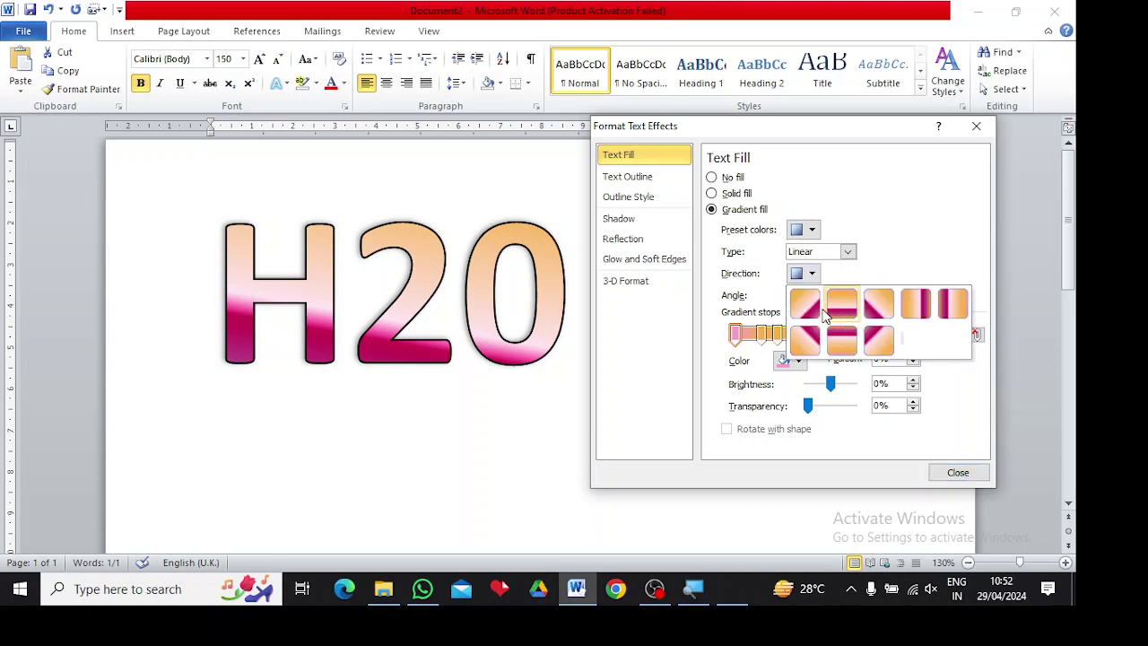
click(812, 311)
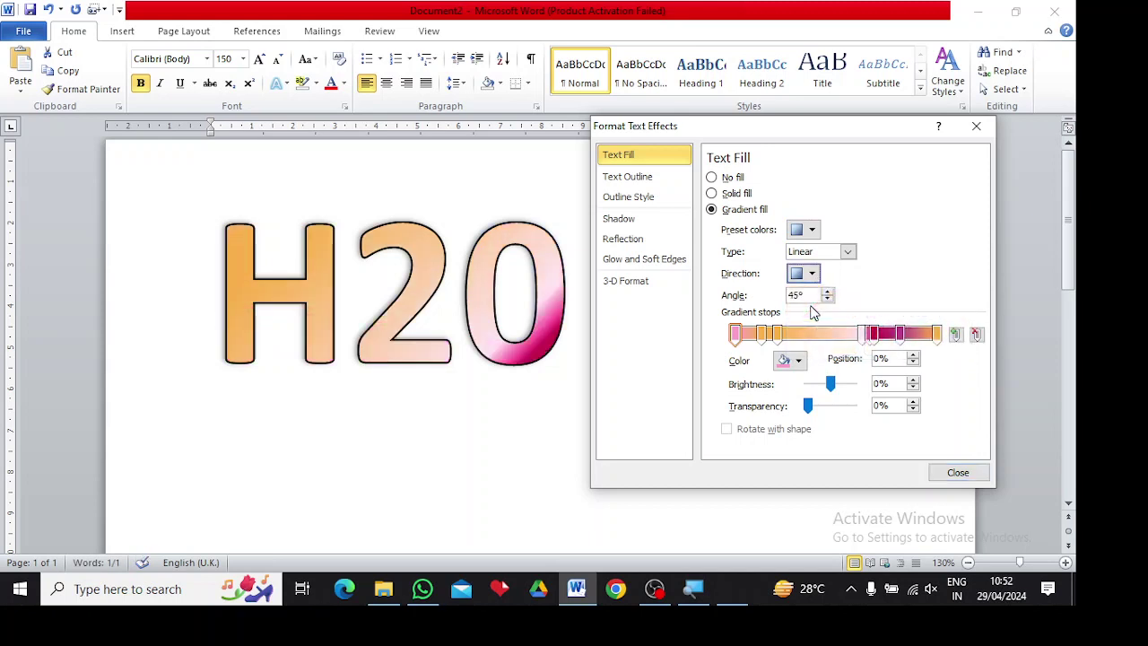